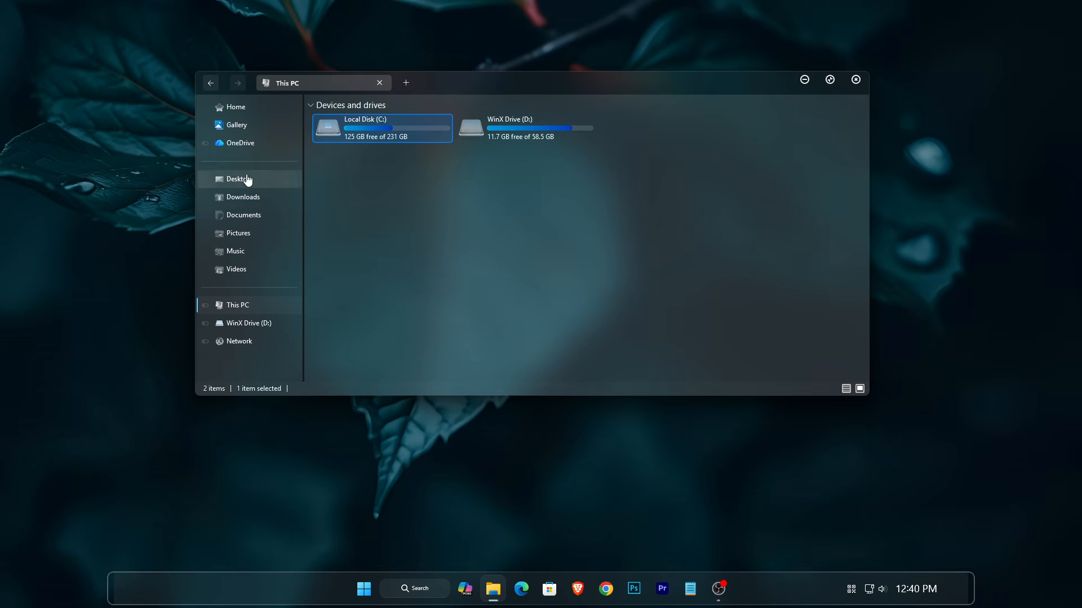
Step: Open Local Disk (C:), show its folders in the details view, maximize and restore the window, and close it
{"action": "right_click", "coordinate": [344, 128]}
{"action": "left_click", "coordinate": [367, 173]}
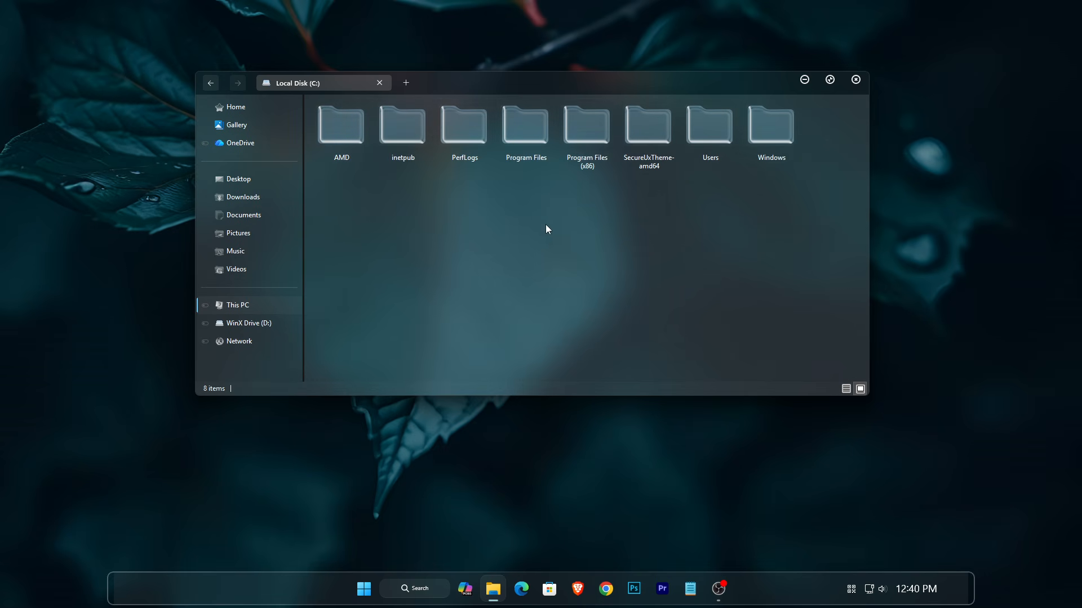
{"action": "left_click", "coordinate": [846, 389]}
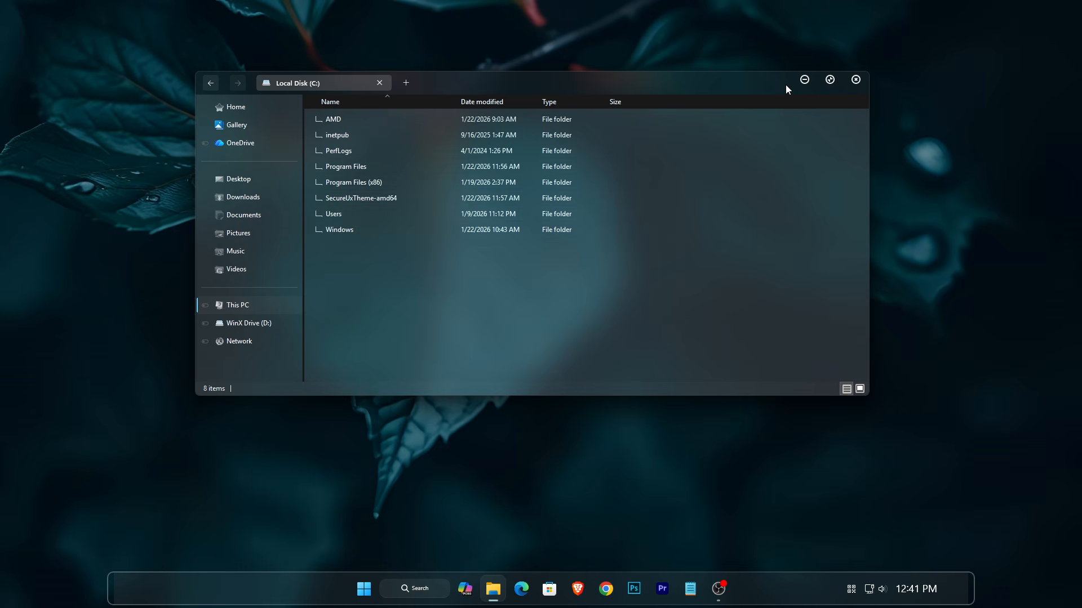
{"action": "left_click", "coordinate": [830, 80]}
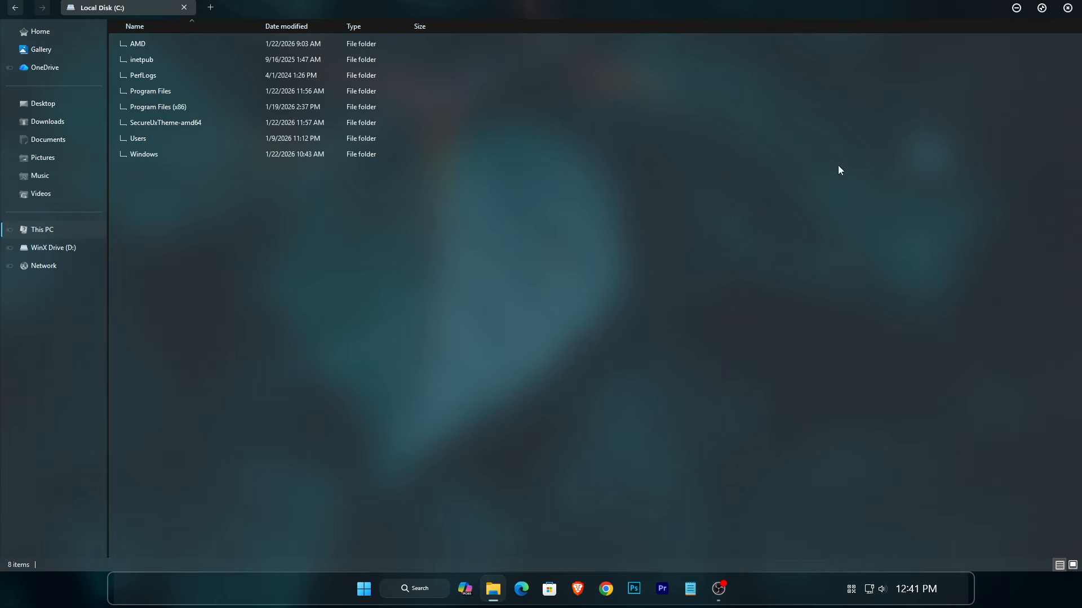
{"action": "left_click_drag", "start_coordinate": [504, 5], "coordinate": [525, 66]}
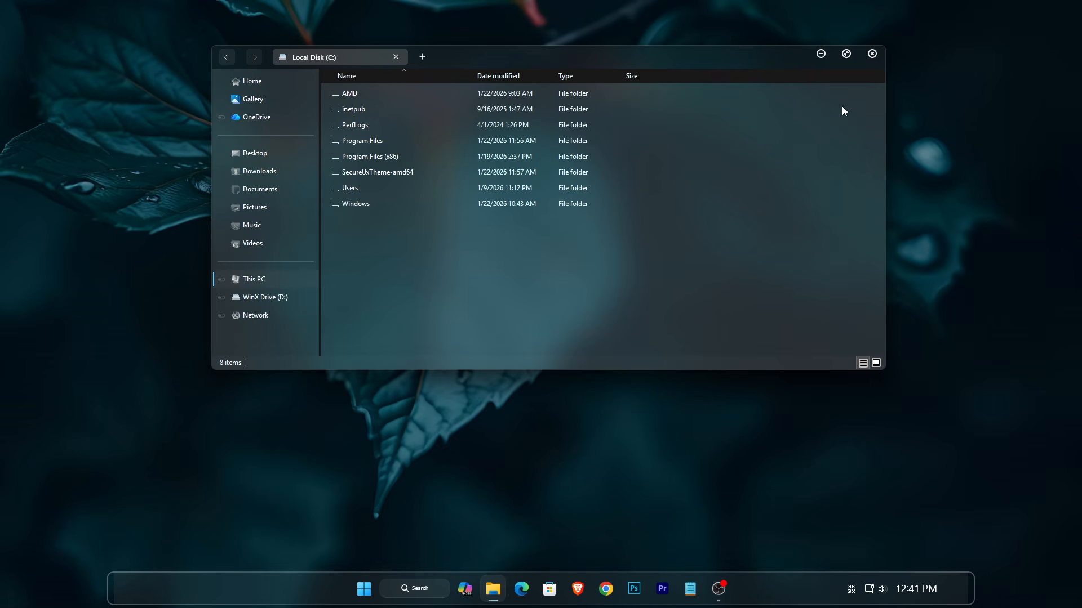
{"action": "left_click", "coordinate": [867, 59]}
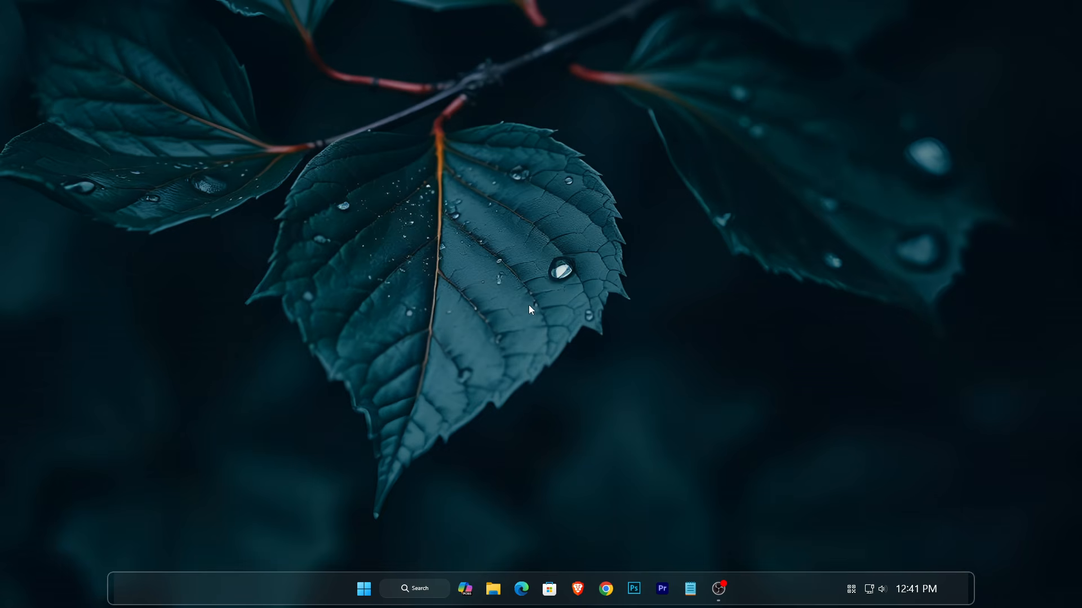
Step: Browse the full app list in the Start menu, using its alphabet index to jump to the # section
{"action": "left_click", "coordinate": [365, 585]}
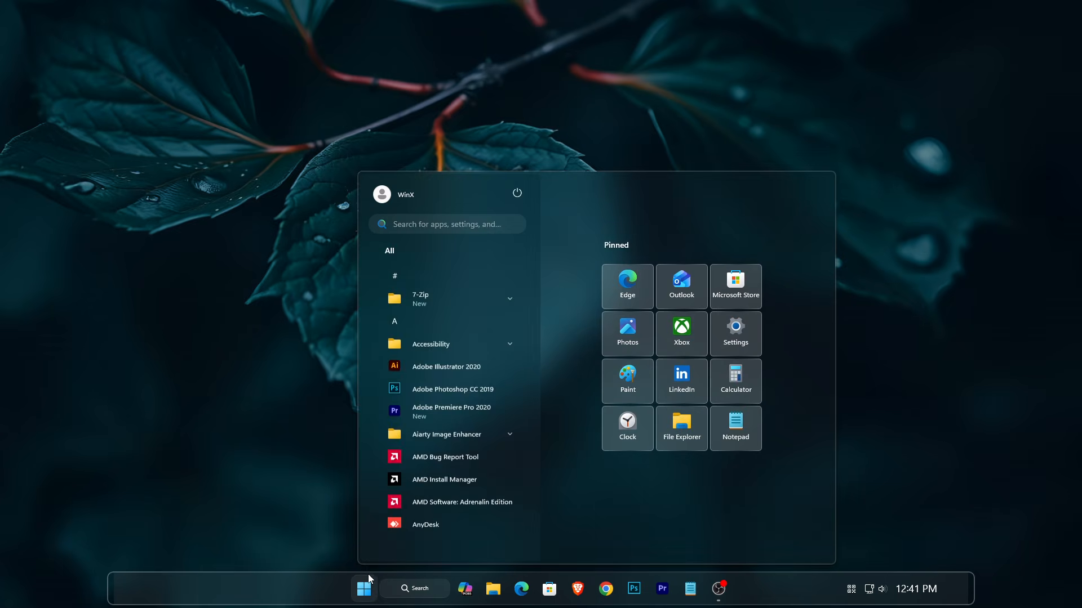
{"action": "left_click", "coordinate": [513, 251]}
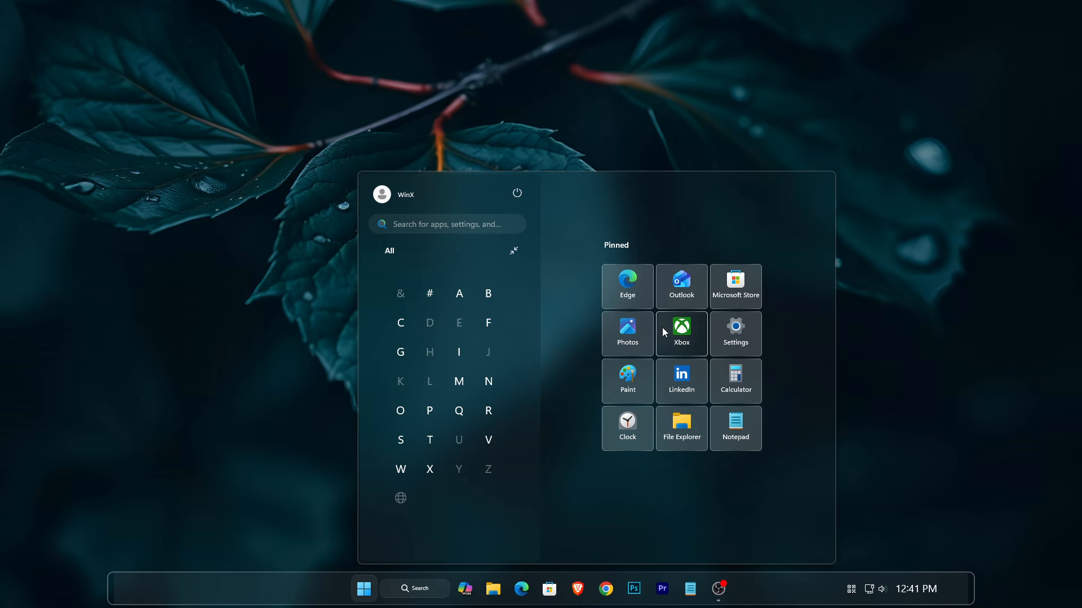
{"action": "left_click", "coordinate": [433, 299]}
{"action": "scroll", "coordinate": [451, 382], "scroll_direction": "down", "scroll_amount": 10}
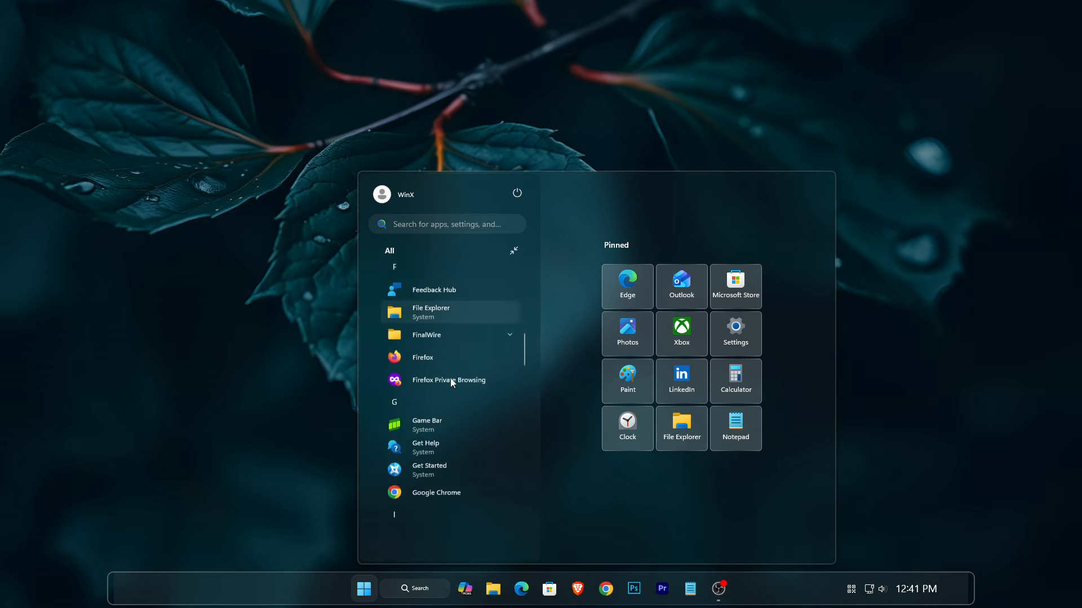
{"action": "scroll", "coordinate": [451, 381], "scroll_direction": "down", "scroll_amount": 15}
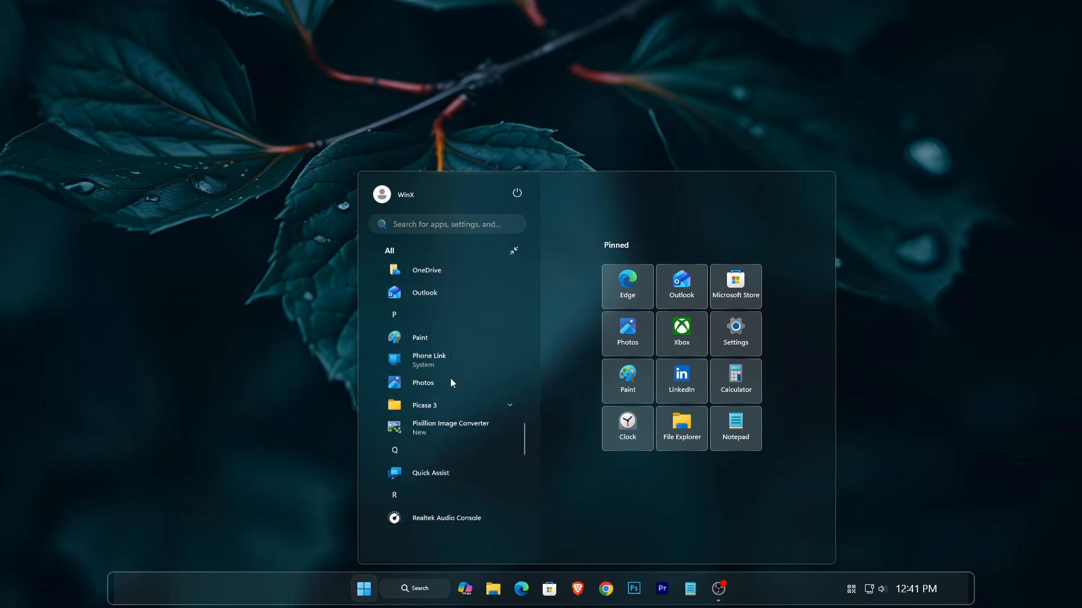
{"action": "scroll", "coordinate": [451, 383], "scroll_direction": "down", "scroll_amount": 15}
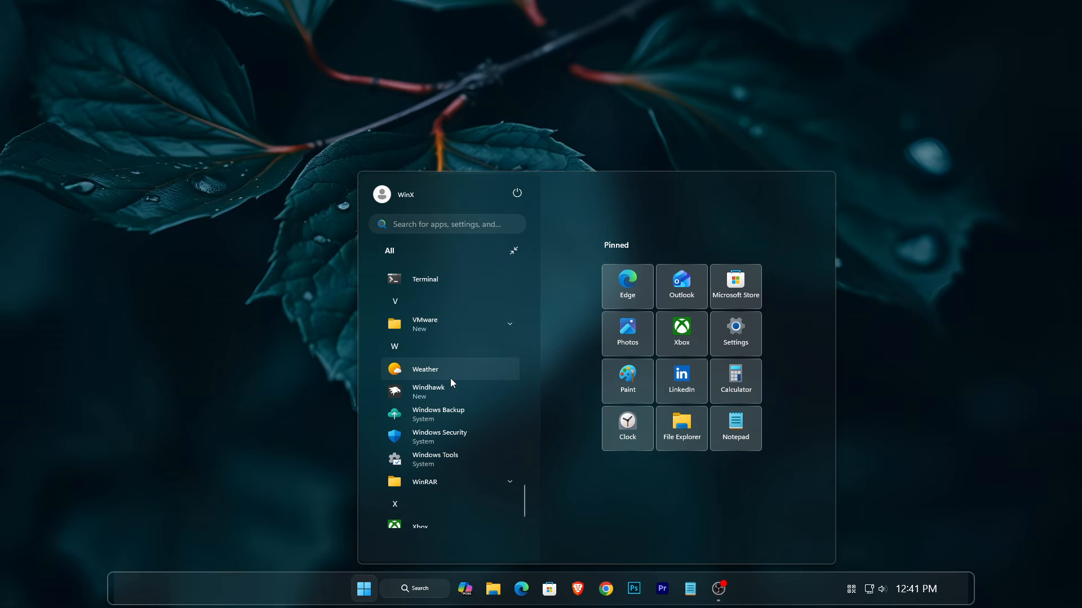
{"action": "scroll", "coordinate": [451, 382], "scroll_direction": "down", "scroll_amount": 2}
{"action": "left_click", "coordinate": [514, 252]}
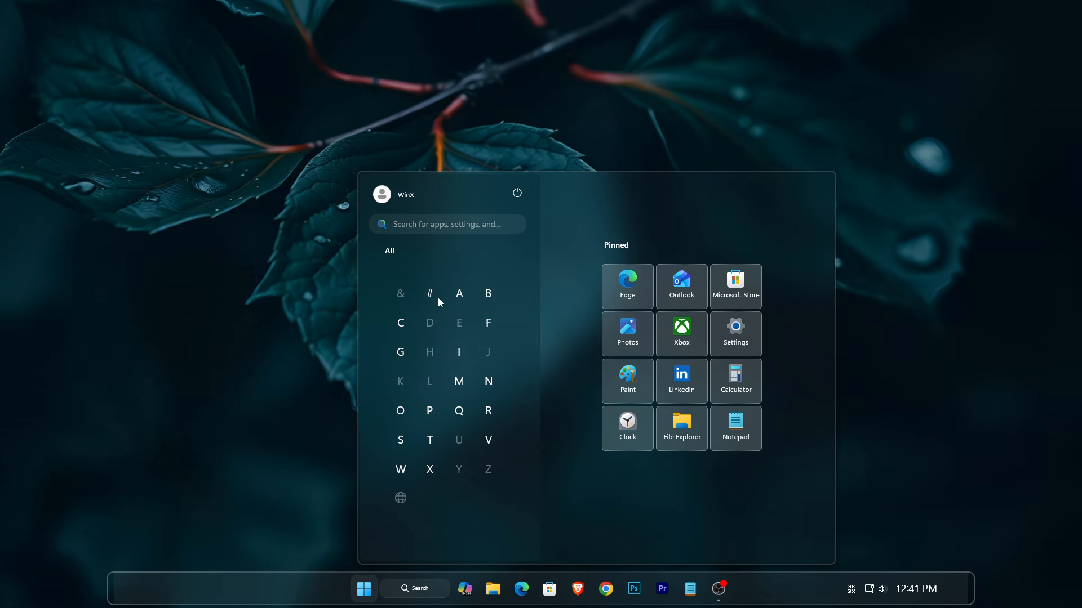
Step: Check the account and power options in the Start menu and close it
{"action": "left_click", "coordinate": [397, 200]}
{"action": "left_click", "coordinate": [564, 299]}
{"action": "left_click", "coordinate": [514, 193]}
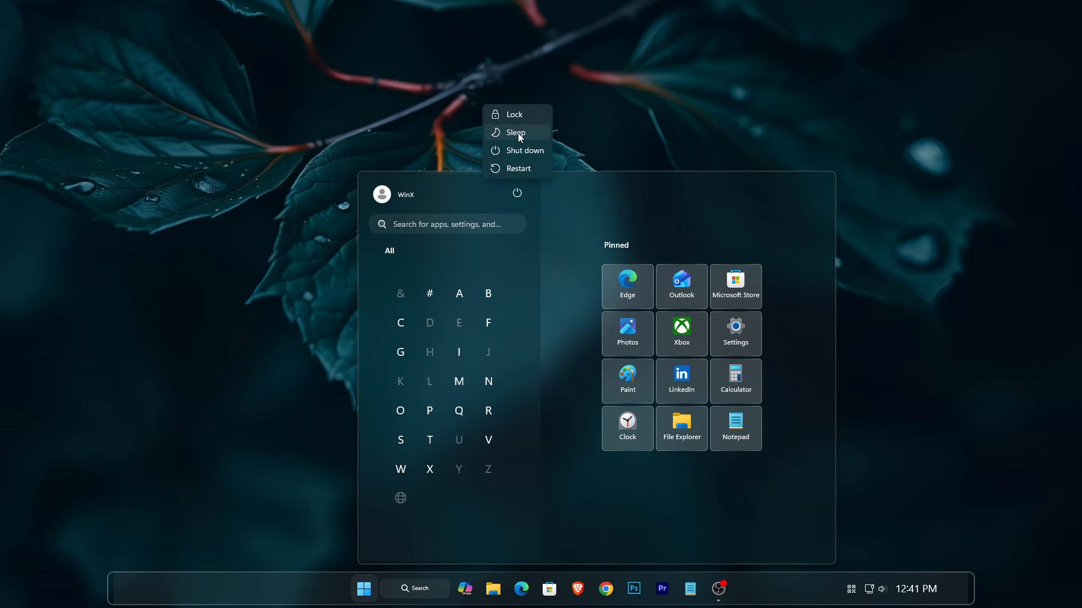
{"action": "left_click", "coordinate": [546, 210]}
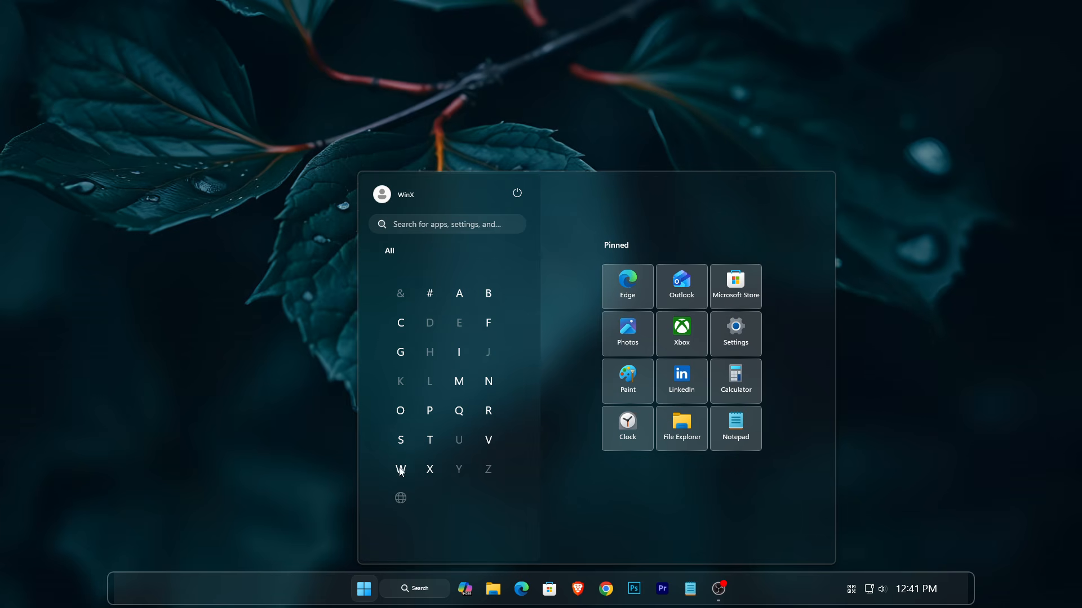
{"action": "left_click", "coordinate": [365, 584]}
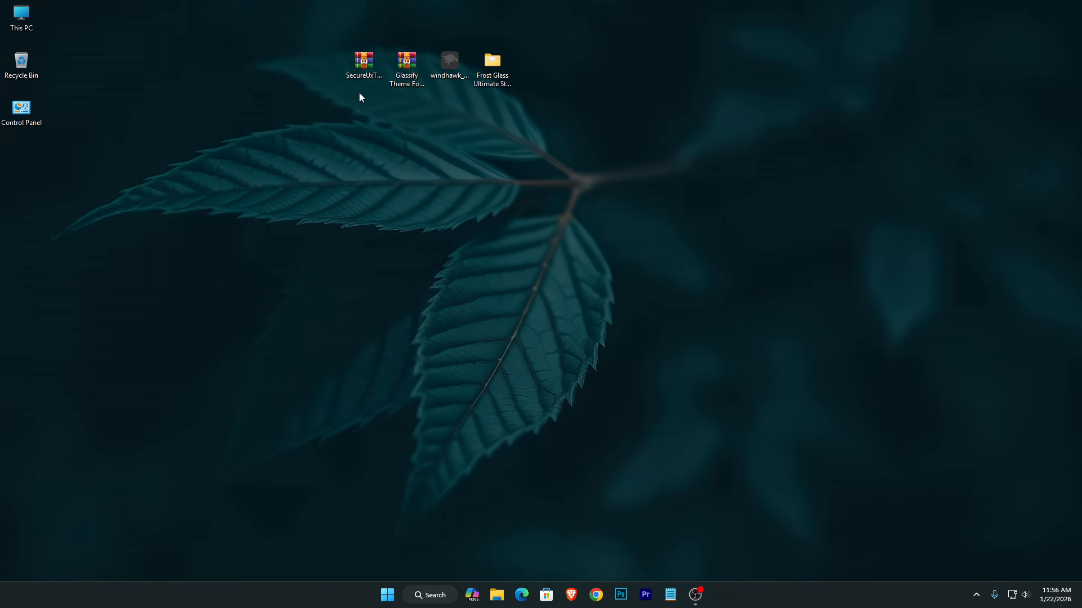
Step: Extract the SecureUxTheme archive to a SecureUxTheme-amd64 folder on the desktop with WinRAR
{"action": "right_click", "coordinate": [361, 77]}
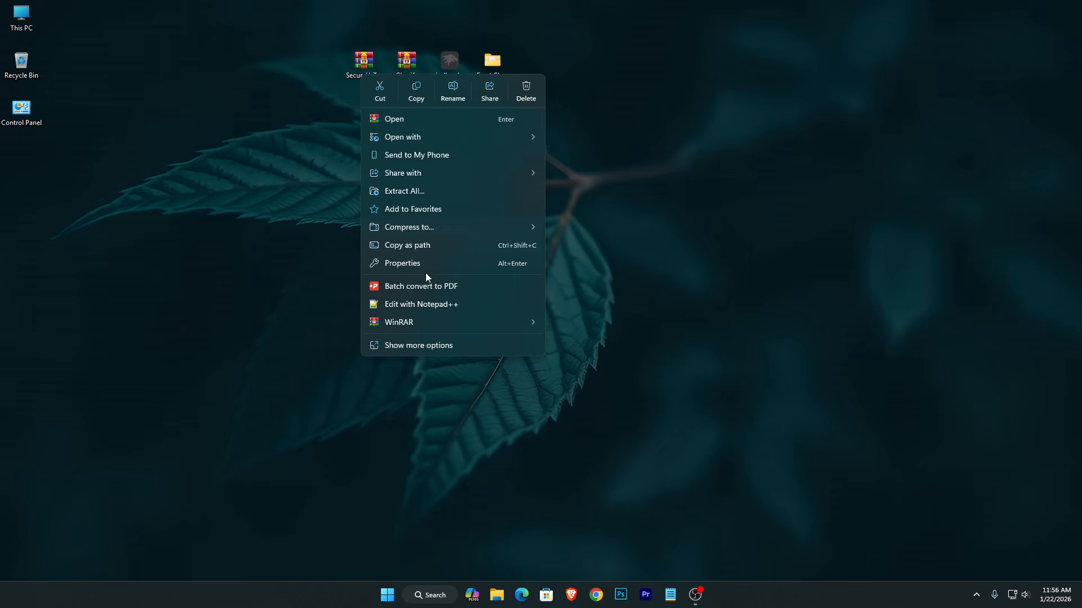
{"action": "mouse_move", "coordinate": [425, 317]}
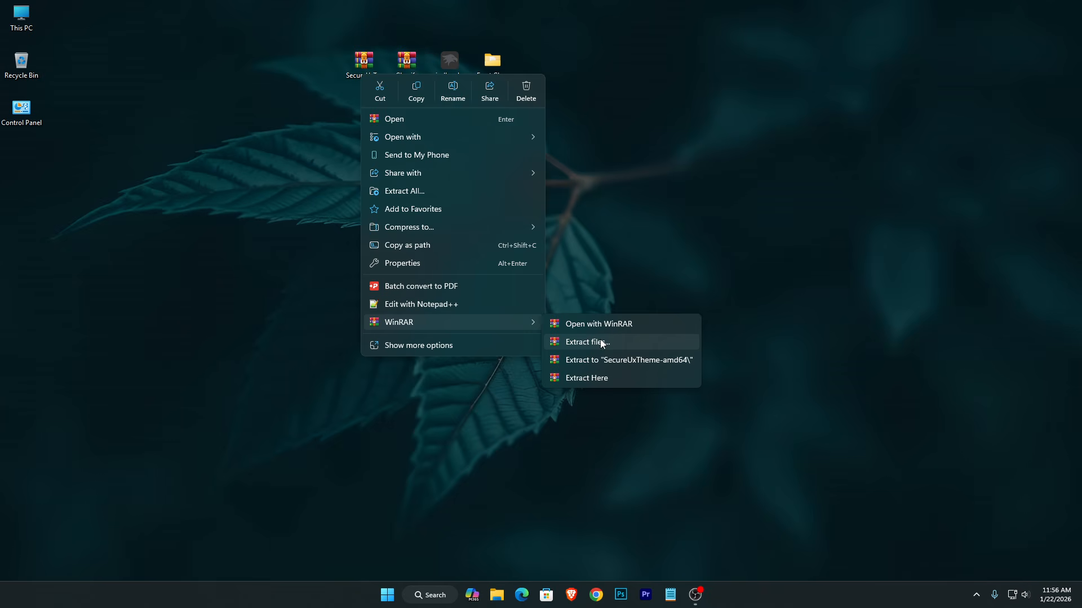
{"action": "left_click", "coordinate": [602, 343]}
{"action": "left_click", "coordinate": [589, 423]}
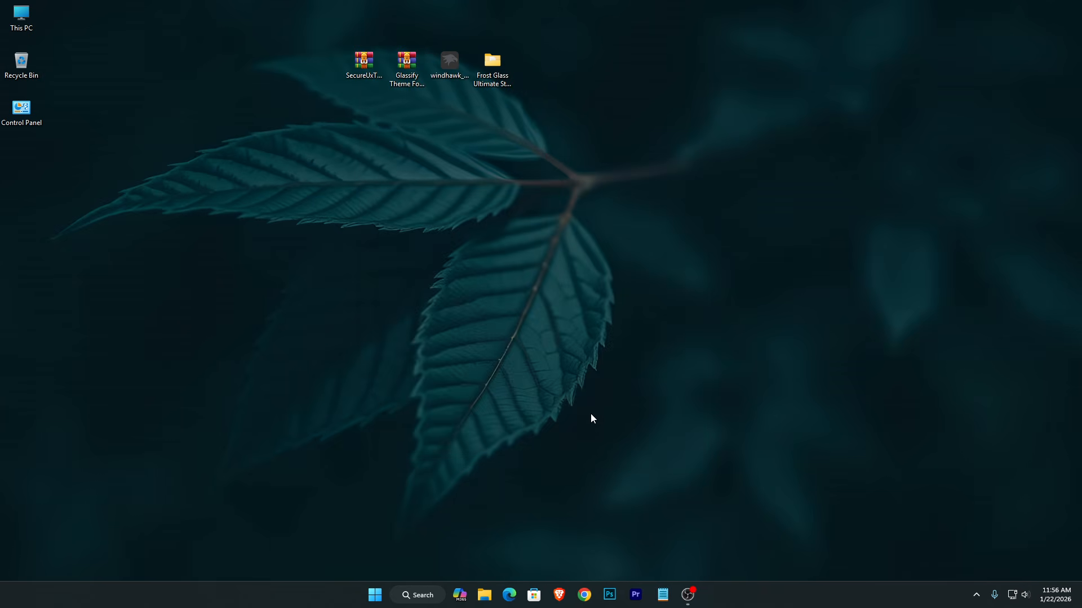
Step: Move the extracted SecureUxTheme-amd64 folder from the desktop to the root of Local Disk (C:)
{"action": "right_click", "coordinate": [17, 160]}
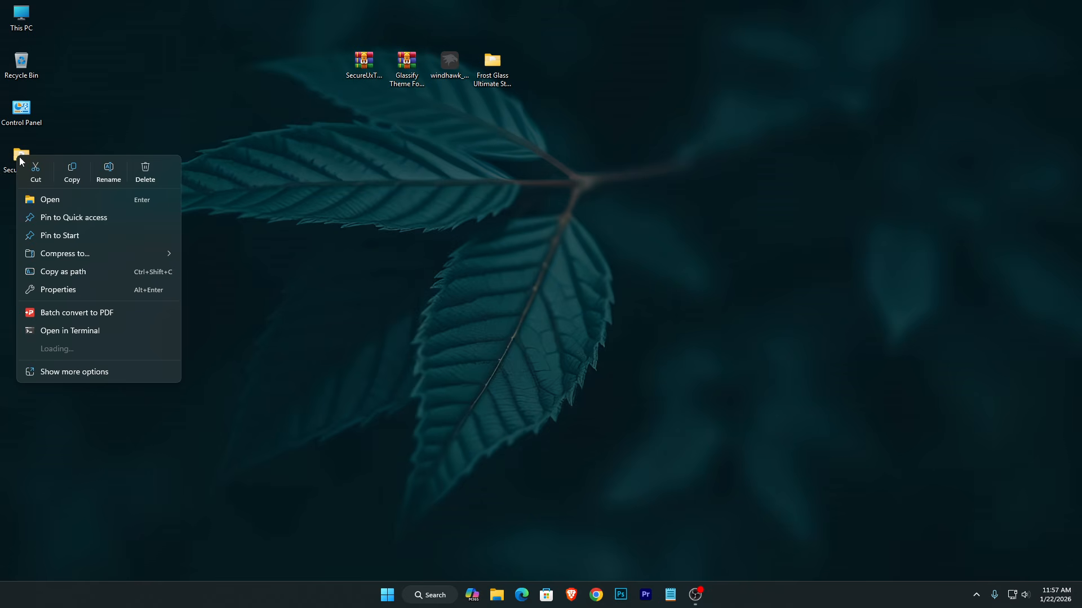
{"action": "left_click", "coordinate": [33, 171]}
{"action": "right_click", "coordinate": [24, 28]}
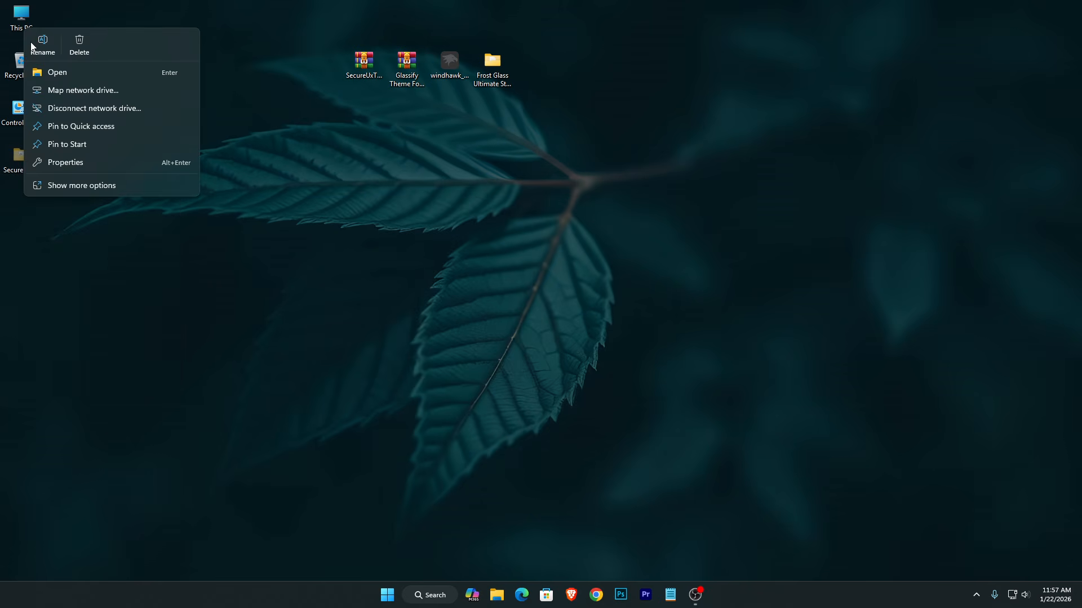
{"action": "left_click", "coordinate": [50, 71]}
{"action": "left_click", "coordinate": [347, 229]}
{"action": "right_click", "coordinate": [347, 228]}
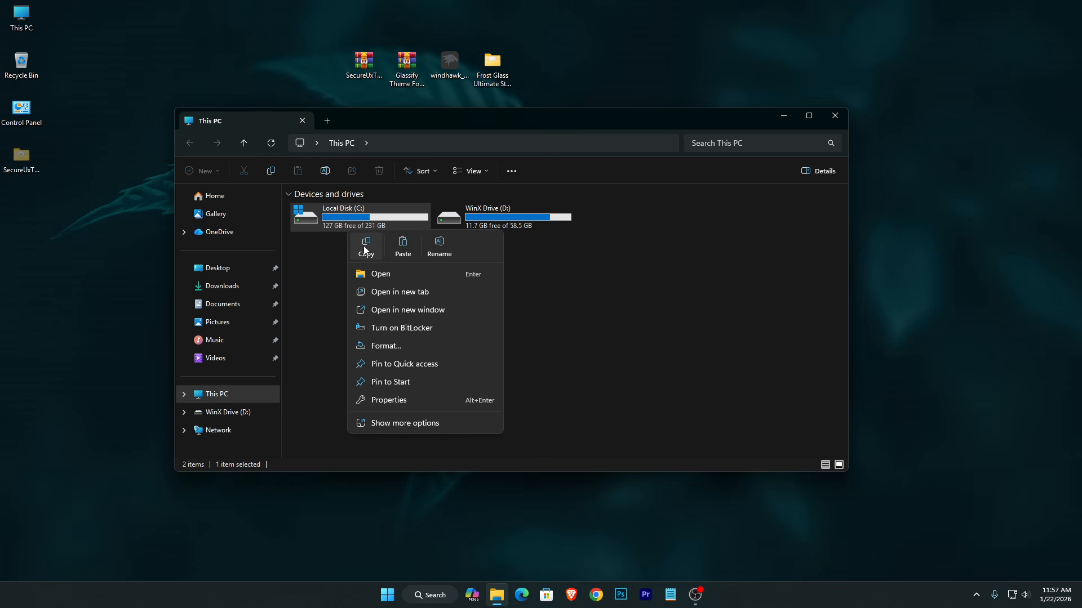
{"action": "left_click", "coordinate": [376, 272]}
{"action": "right_click", "coordinate": [657, 334]}
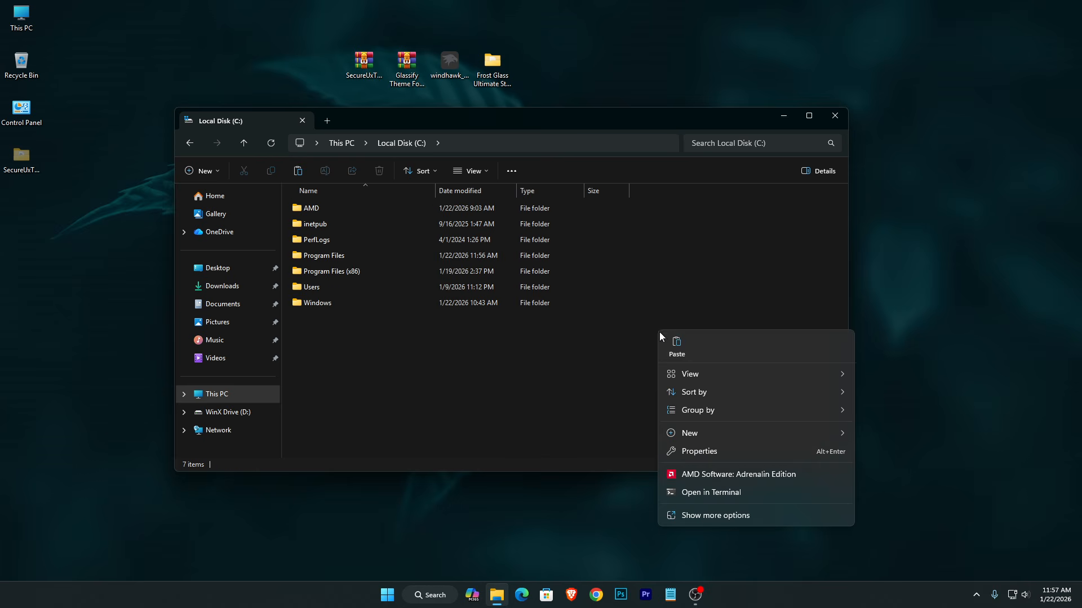
{"action": "left_click", "coordinate": [675, 345]}
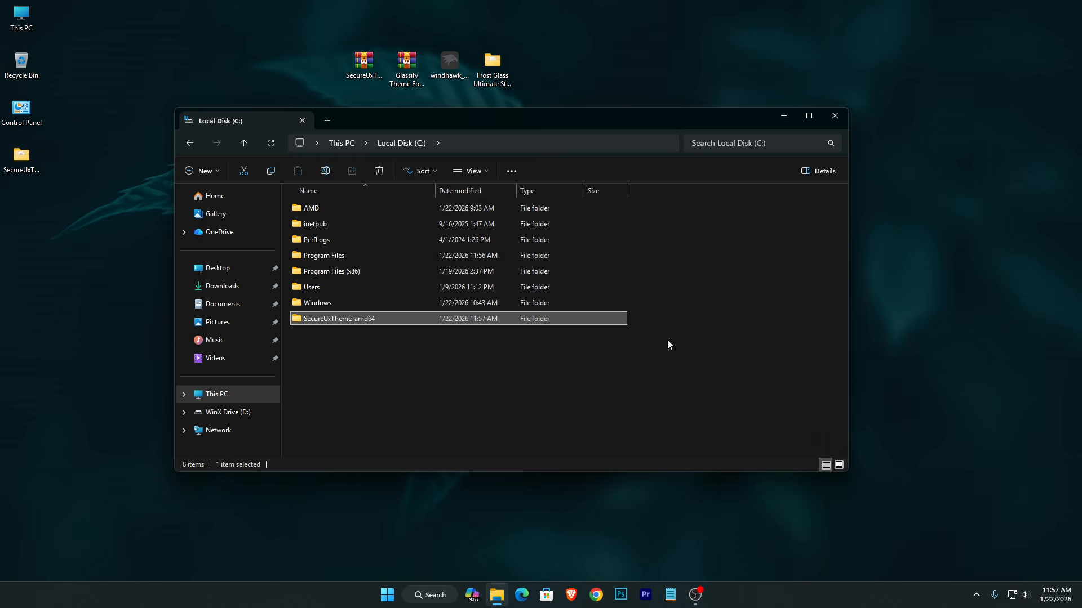
Step: Run ThemeTool from the SecureUxTheme-amd64 folder on drive C: as administrator
{"action": "right_click", "coordinate": [347, 319]}
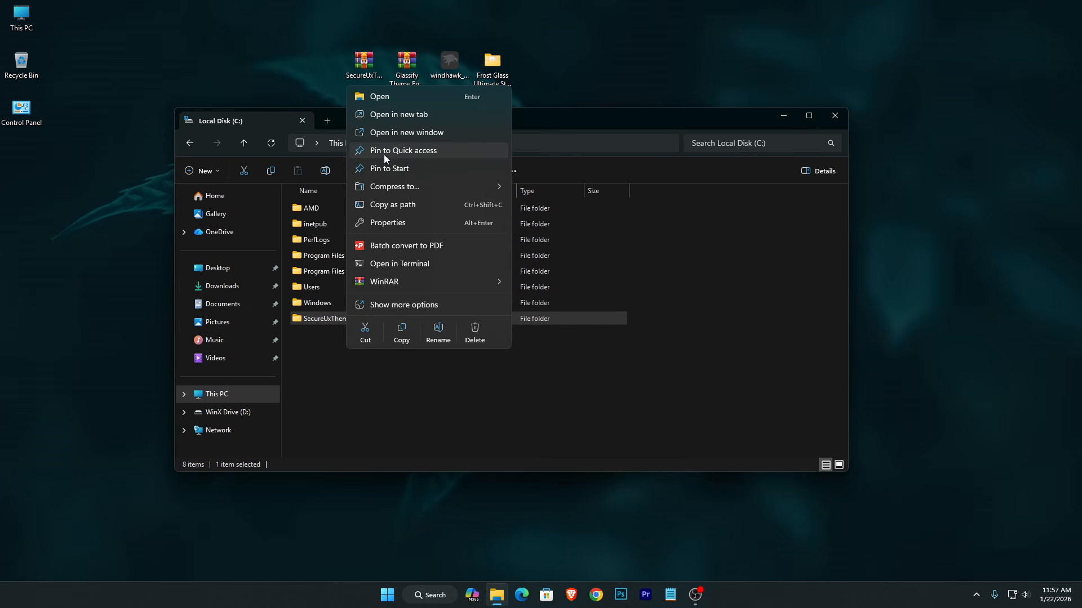
{"action": "left_click", "coordinate": [383, 98]}
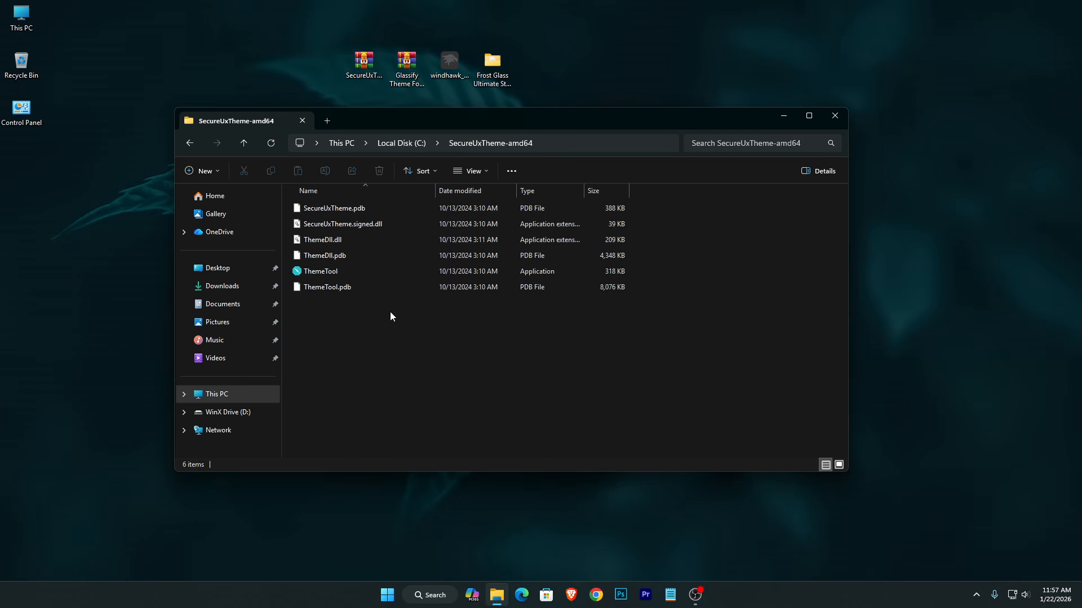
{"action": "right_click", "coordinate": [329, 275]}
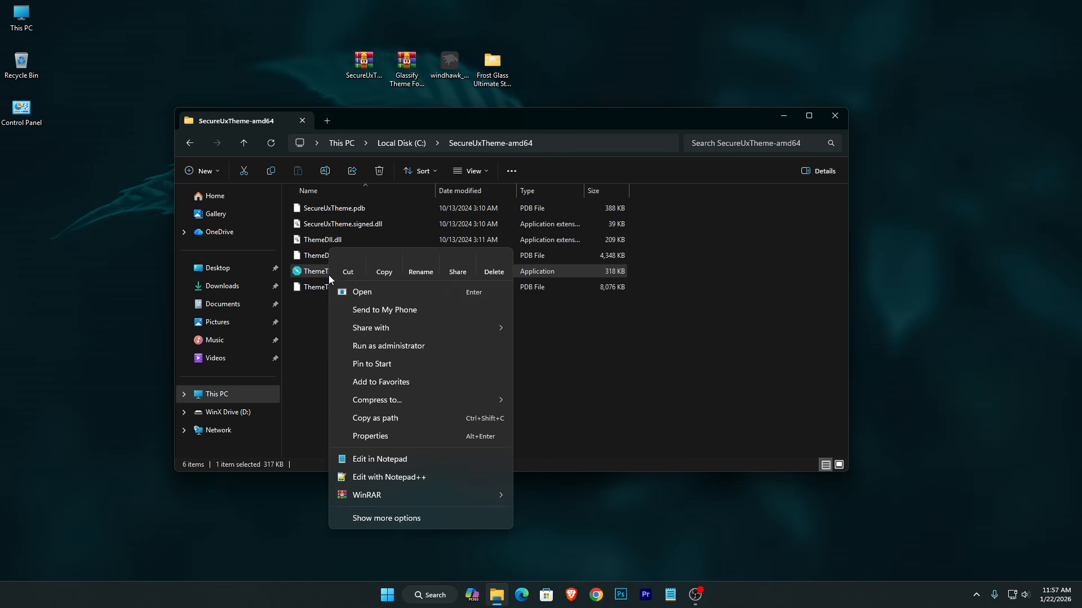
{"action": "left_click", "coordinate": [390, 347]}
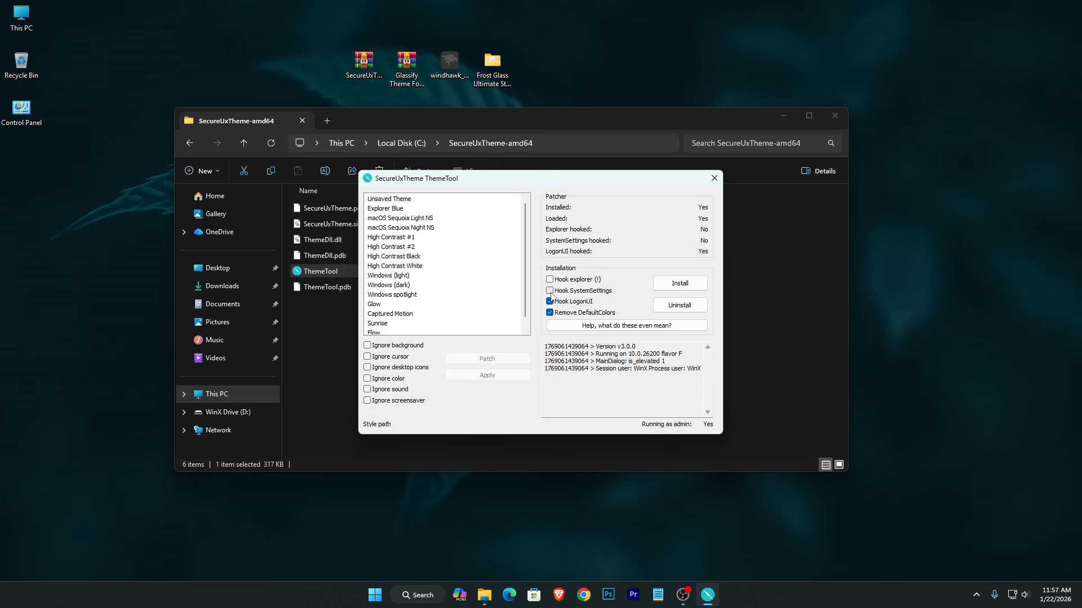
Step: Install the SecureUxTheme patcher with the default hook options and reboot the computer
{"action": "left_click", "coordinate": [679, 284]}
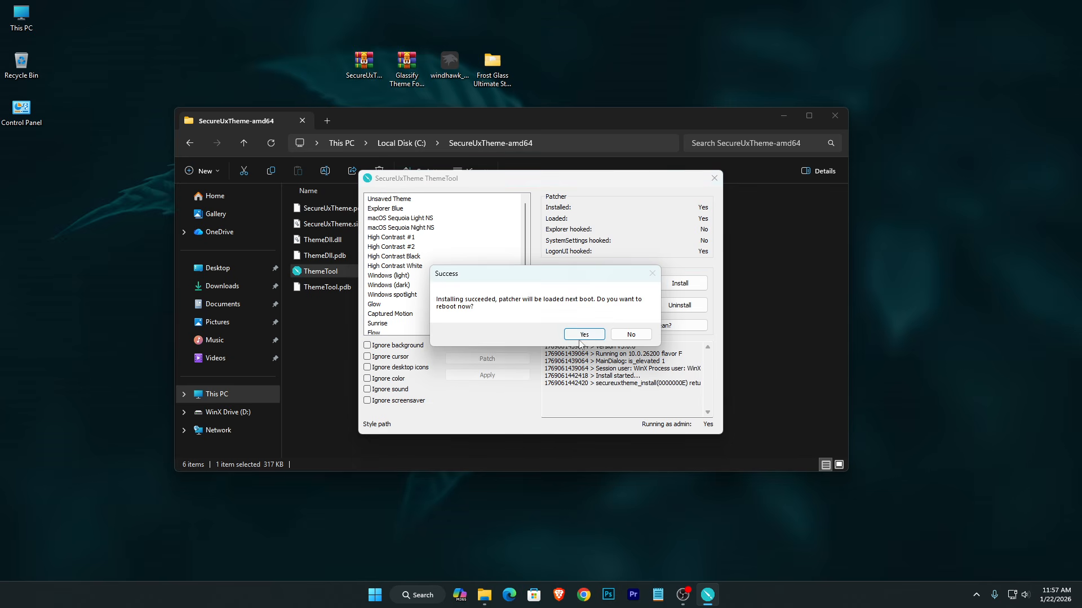
{"action": "left_click", "coordinate": [584, 334]}
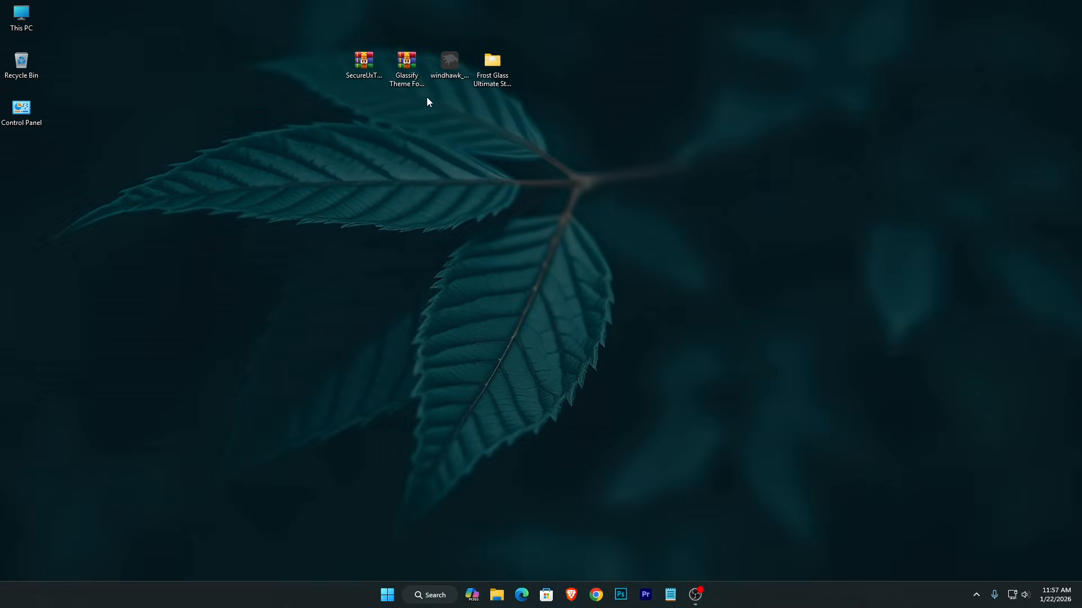
Step: Extract the Glassify theme archive to a Glassify Theme For Windows 11 folder on the desktop with WinRAR
{"action": "right_click", "coordinate": [411, 75]}
{"action": "mouse_move", "coordinate": [453, 323]}
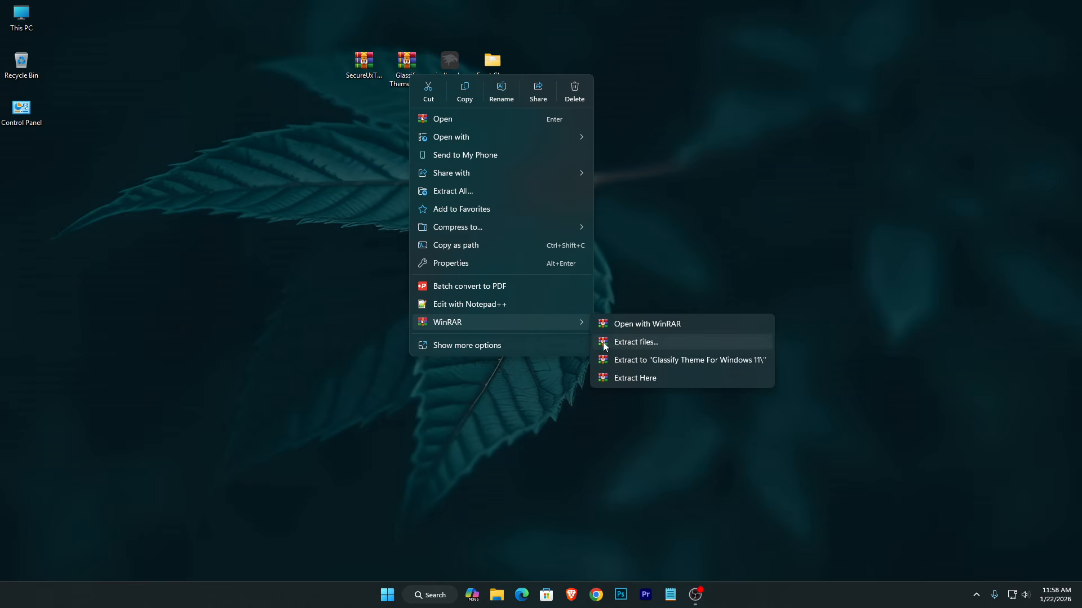
{"action": "left_click", "coordinate": [615, 343]}
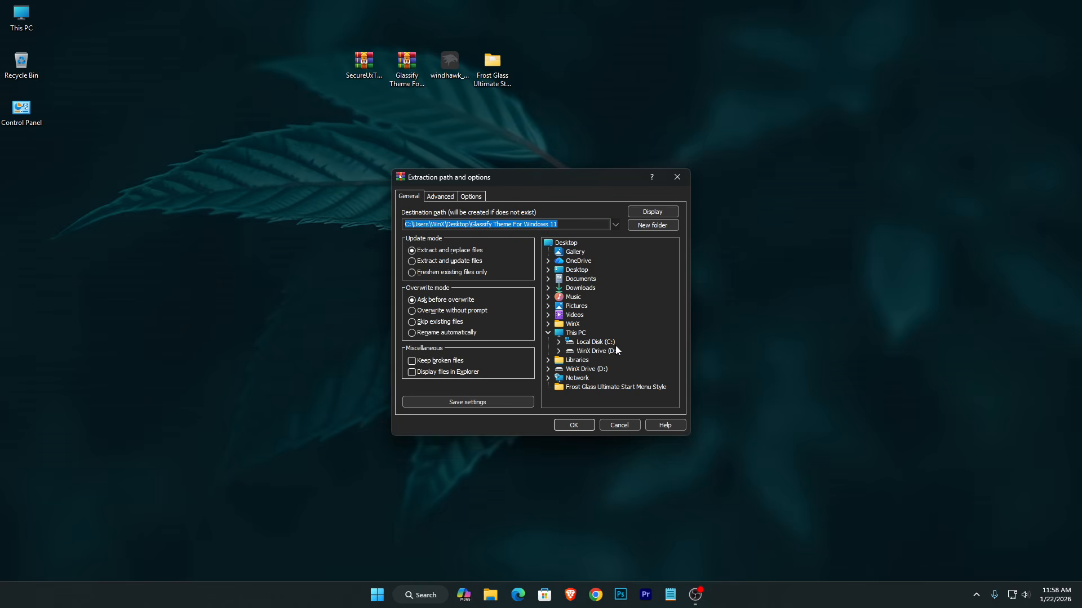
{"action": "left_click", "coordinate": [575, 426]}
Step: Open the Glassify theme subfolder inside the nested Glassify Theme For Windows 11 folders on the desktop
{"action": "left_click", "coordinate": [34, 173]}
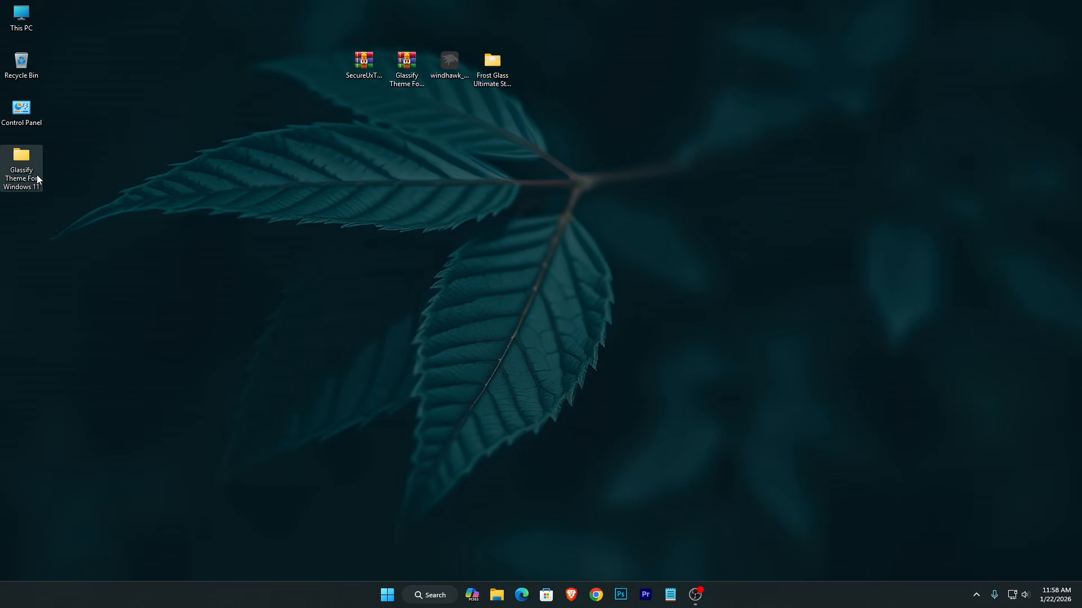
{"action": "right_click", "coordinate": [34, 172]}
{"action": "left_click", "coordinate": [67, 209]}
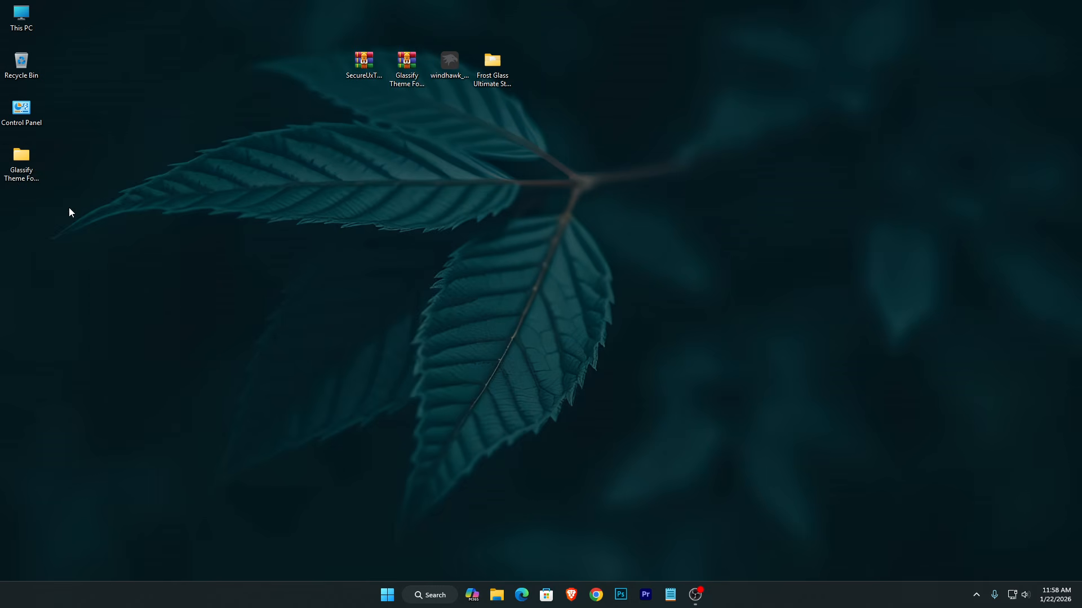
{"action": "left_click_drag", "start_coordinate": [596, 148], "coordinate": [472, 119]}
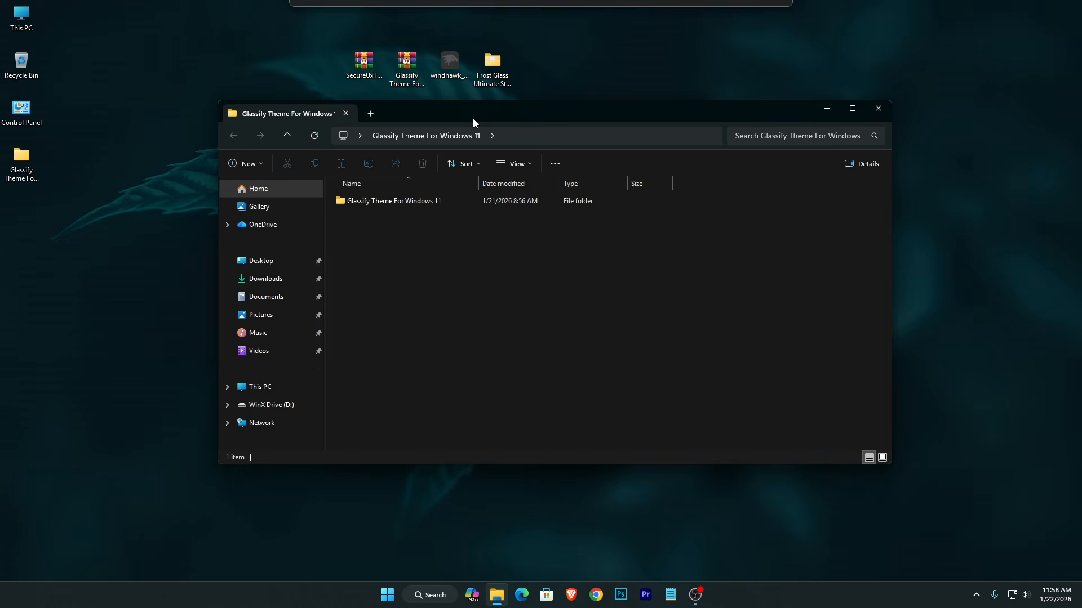
{"action": "left_click", "coordinate": [394, 202]}
{"action": "right_click", "coordinate": [393, 201]}
{"action": "left_click", "coordinate": [428, 241]}
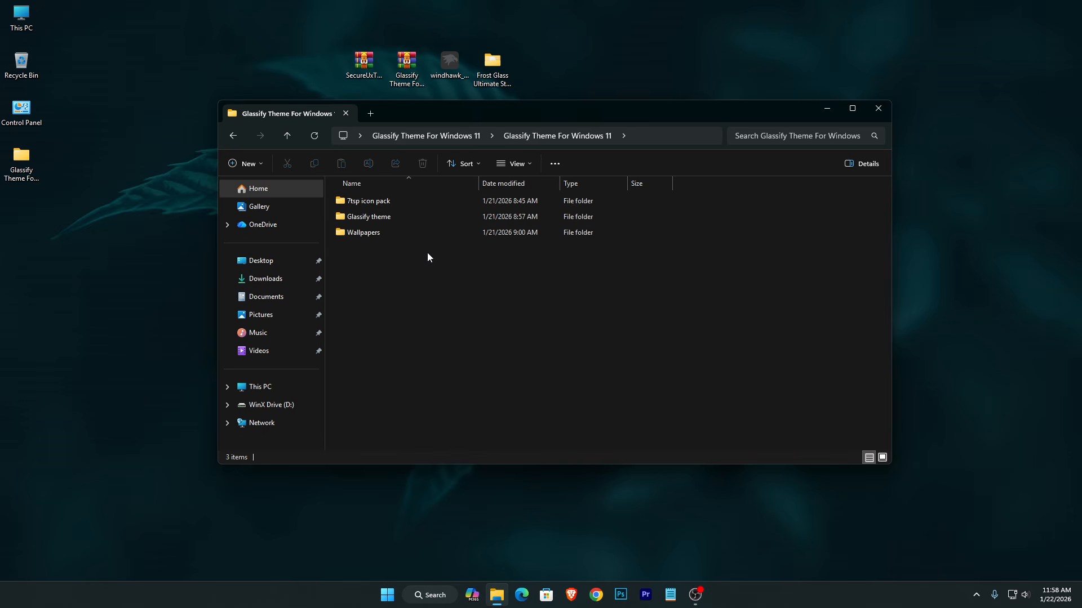
{"action": "left_click", "coordinate": [381, 218]}
{"action": "right_click", "coordinate": [380, 217]}
{"action": "left_click", "coordinate": [414, 262]}
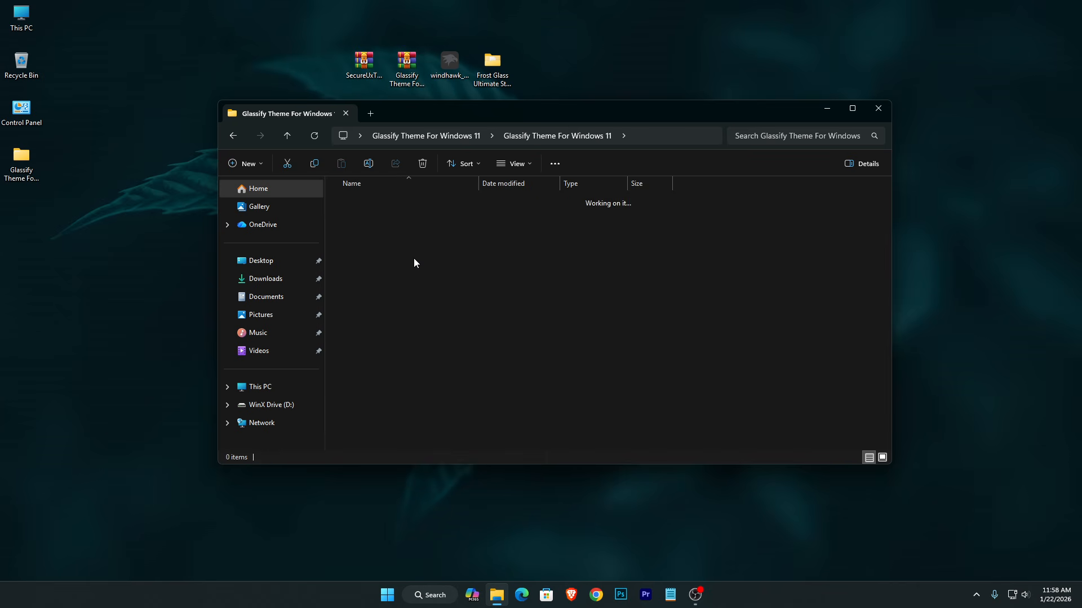
Step: Copy both the Glassify folder and the Glassify theme file from the Glassify theme folder
{"action": "left_click_drag", "start_coordinate": [381, 242], "coordinate": [386, 202]}
{"action": "right_click", "coordinate": [389, 204]}
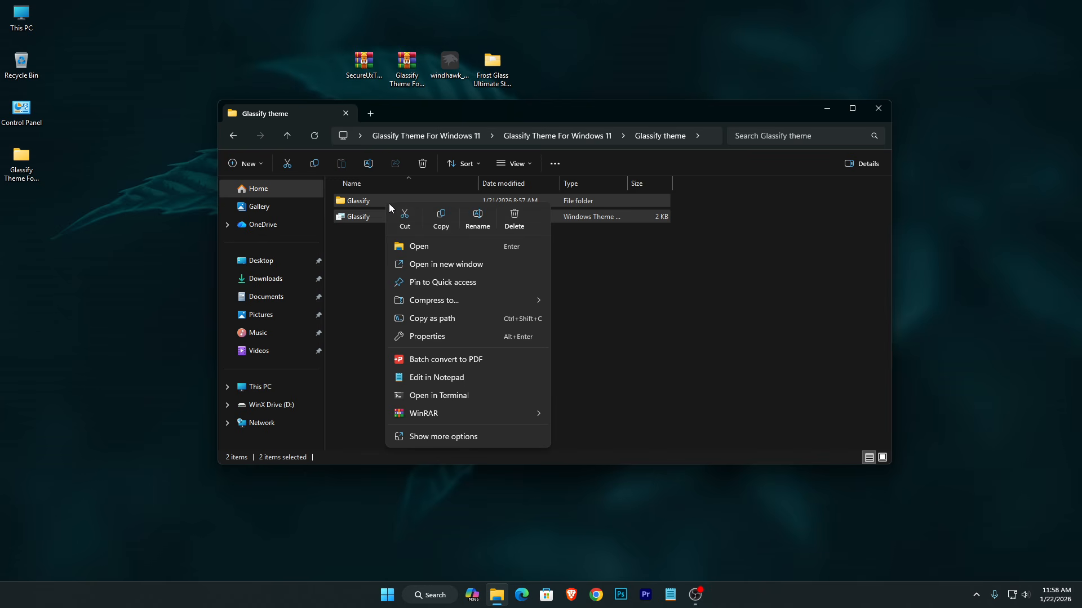
{"action": "left_click", "coordinate": [441, 219]}
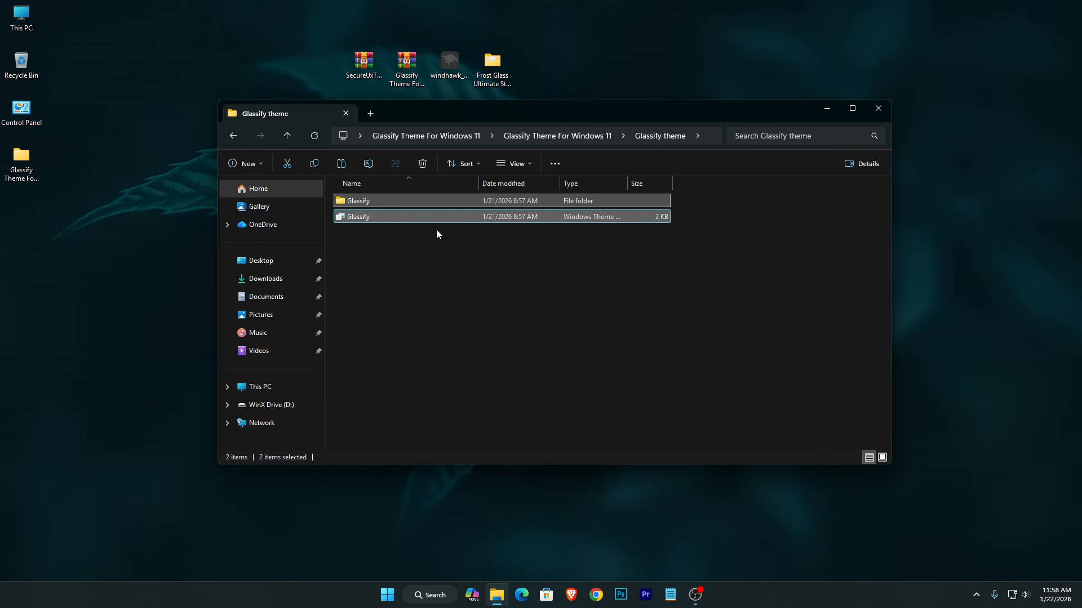
Step: Open the Themes folder inside Windows\Resources on Local Disk (C:)
{"action": "left_click", "coordinate": [271, 386]}
{"action": "double_click", "coordinate": [387, 214]}
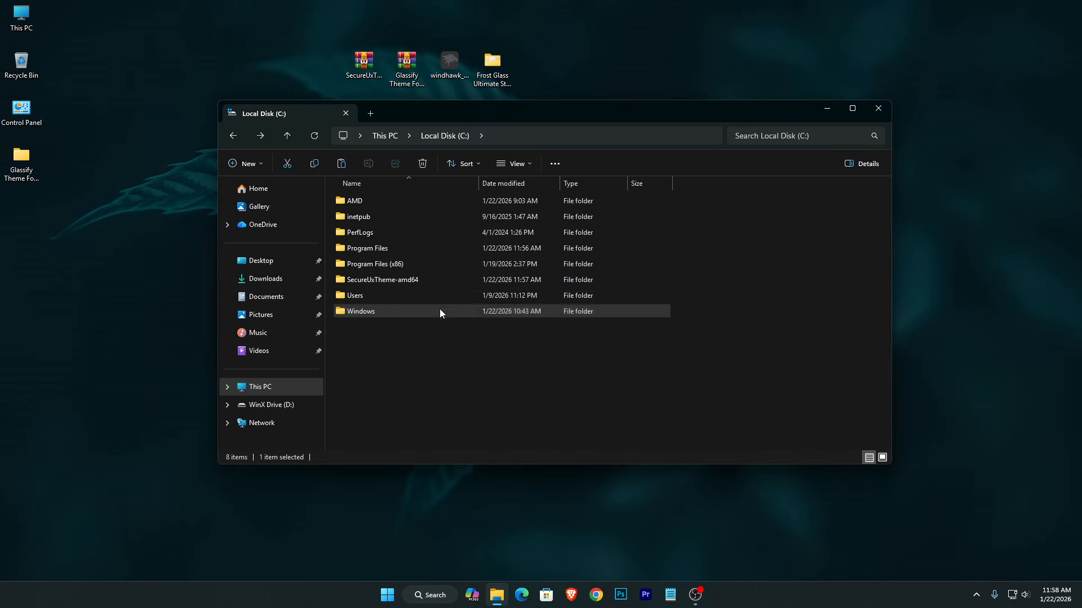
{"action": "right_click", "coordinate": [440, 311]}
{"action": "left_click", "coordinate": [497, 93]}
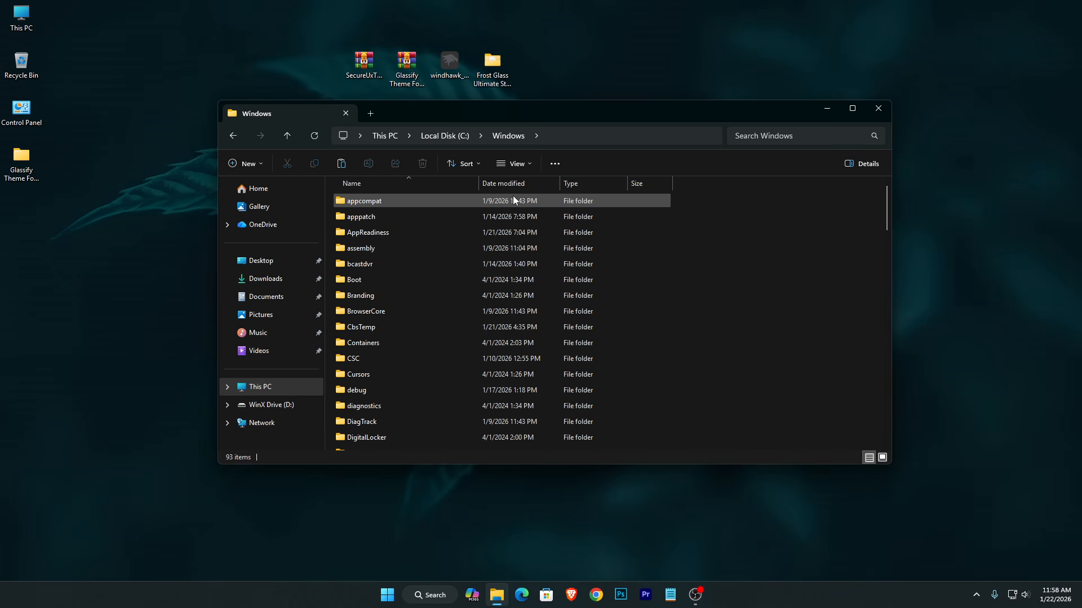
{"action": "left_click", "coordinate": [513, 196]}
{"action": "key", "text": "r"}
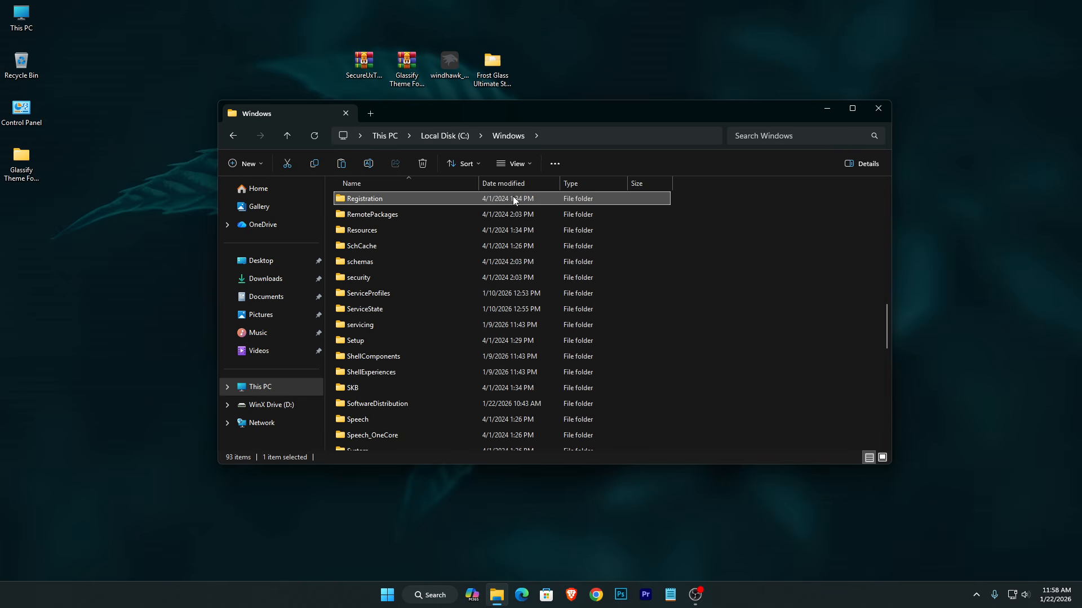
{"action": "right_click", "coordinate": [414, 228]}
{"action": "left_click", "coordinate": [449, 268]}
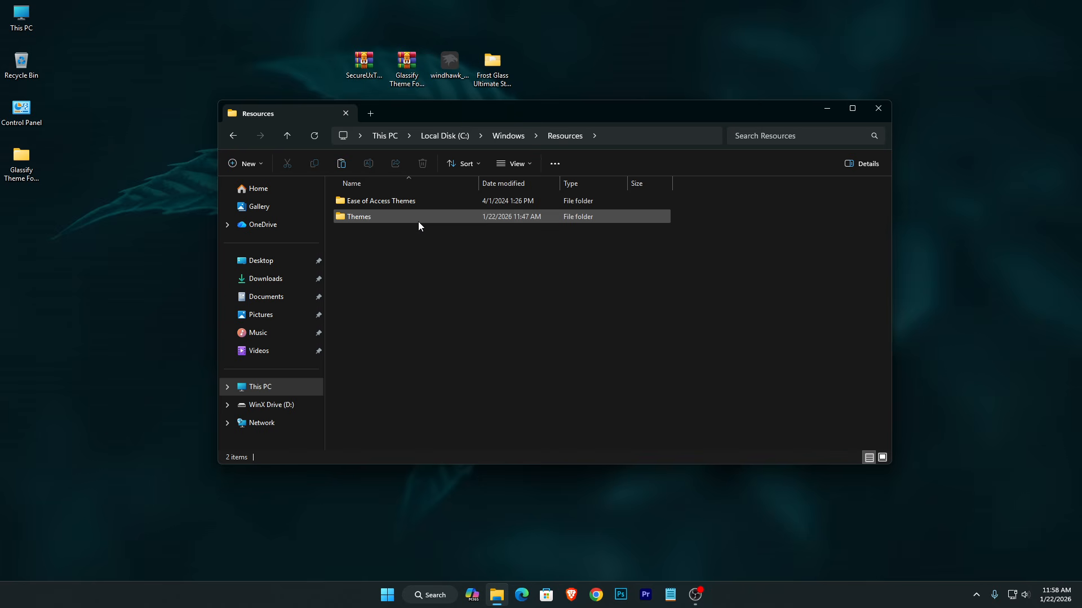
{"action": "right_click", "coordinate": [418, 218]}
{"action": "left_click", "coordinate": [460, 264]}
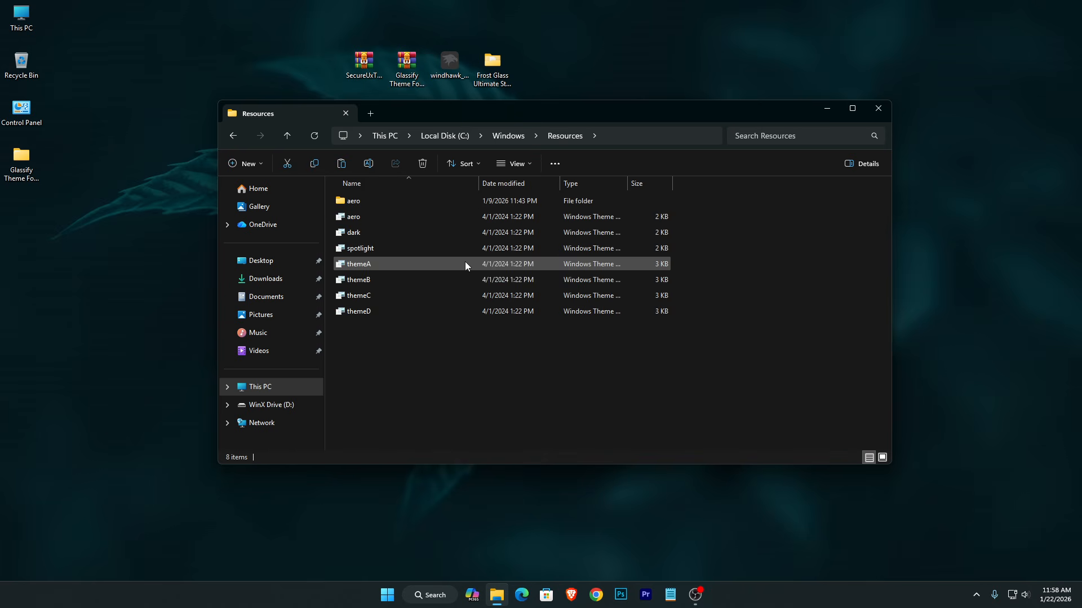
Step: Paste the Glassify folder and theme file into Themes, granting administrator permission for all current items, and close the folder window
{"action": "right_click", "coordinate": [791, 294]}
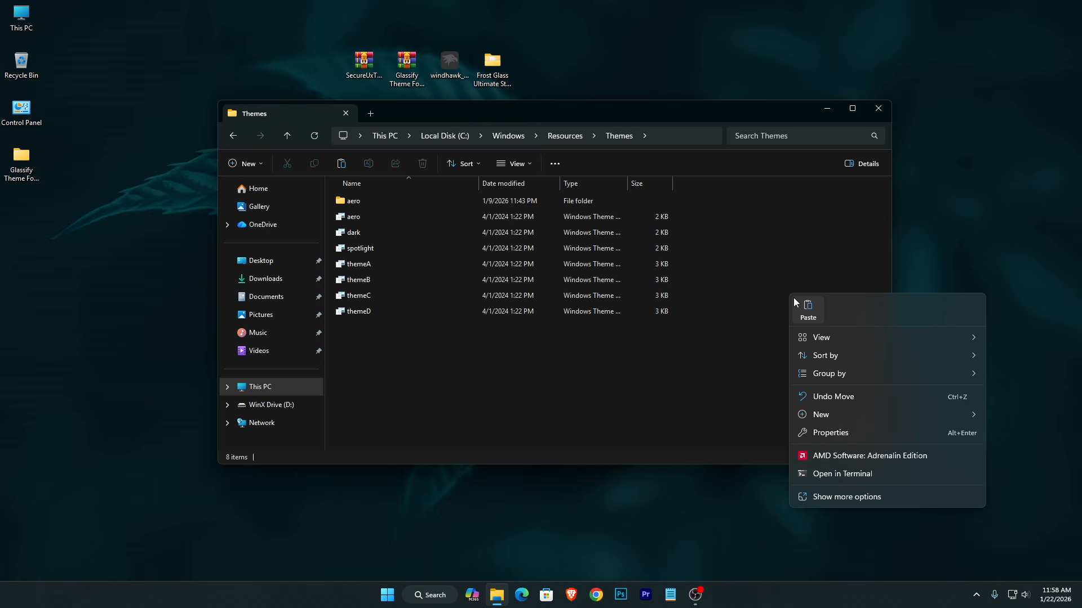
{"action": "left_click", "coordinate": [798, 304]}
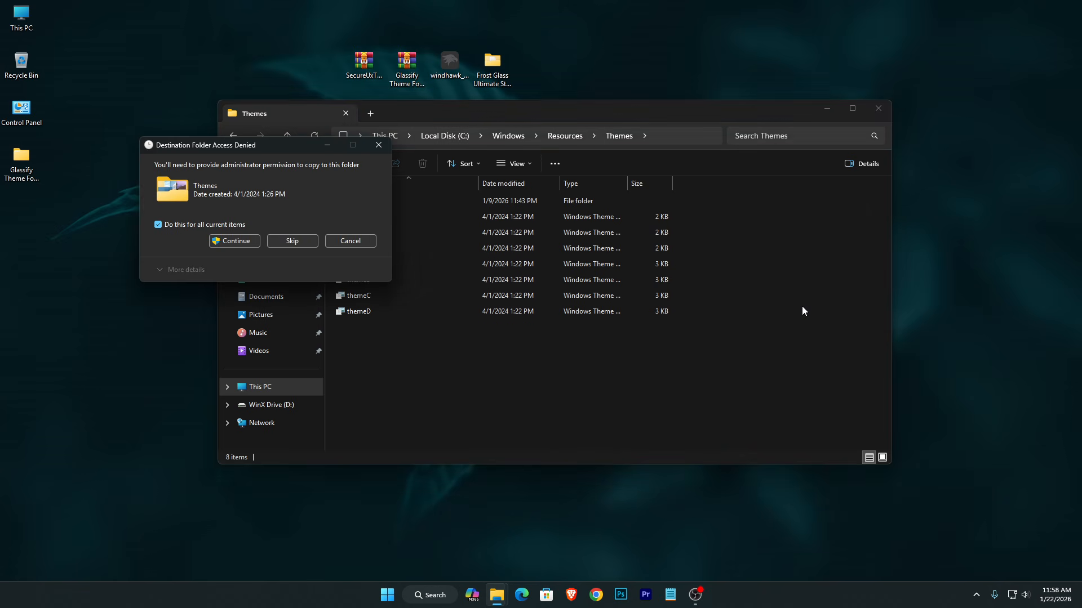
{"action": "left_click", "coordinate": [158, 224]}
{"action": "left_click", "coordinate": [234, 241]}
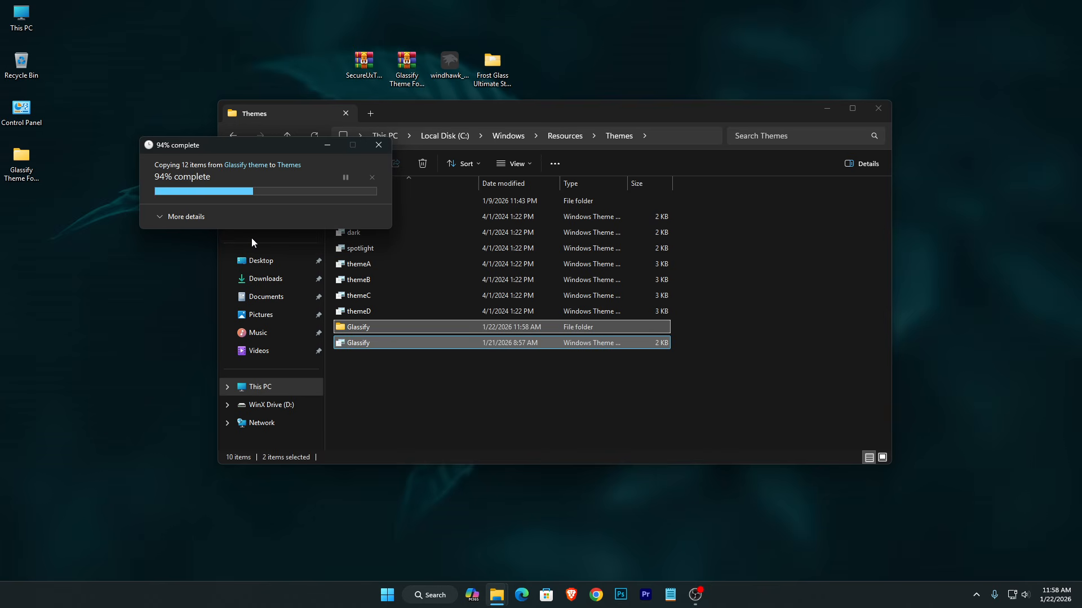
{"action": "left_click", "coordinate": [884, 113]}
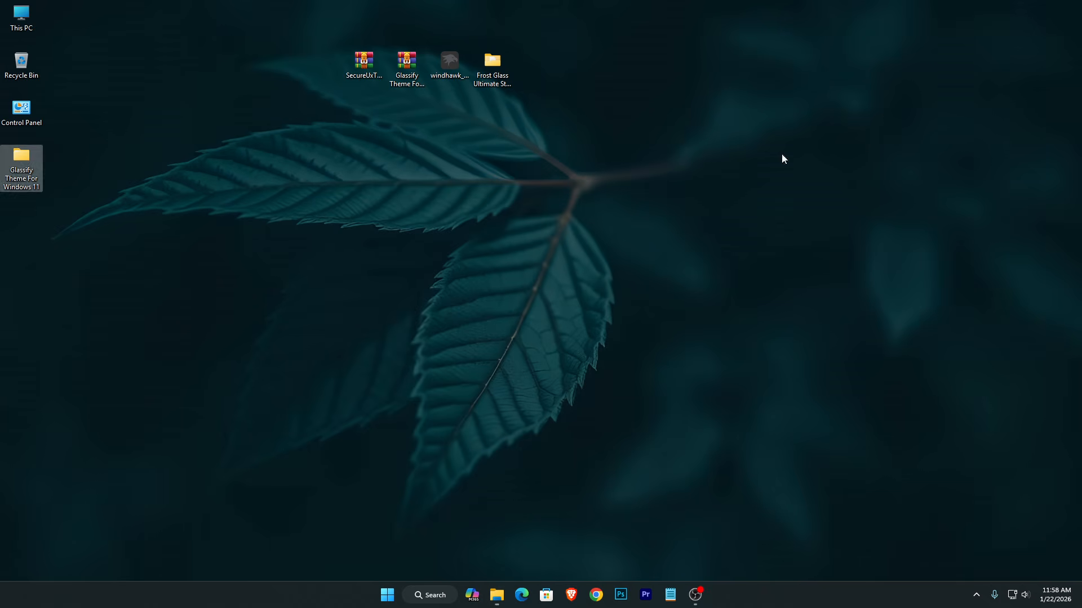
Step: Run ThemeTool as administrator from the SecureUxTheme-amd64 folder on Local Disk (C:)
{"action": "right_click", "coordinate": [24, 28]}
{"action": "left_click", "coordinate": [60, 67]}
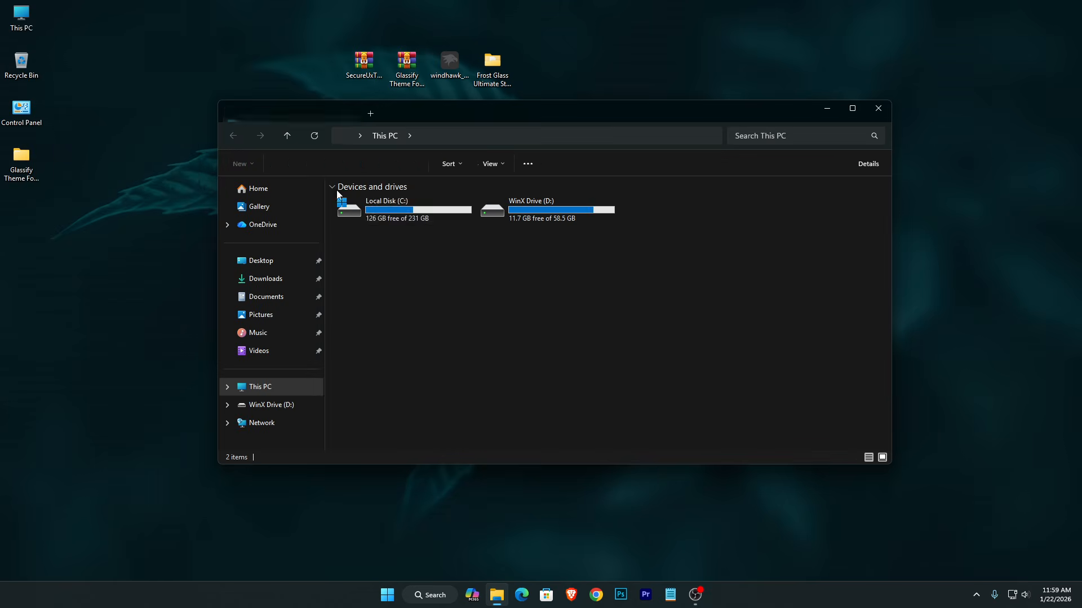
{"action": "left_click", "coordinate": [372, 211]}
{"action": "right_click", "coordinate": [372, 212]}
{"action": "left_click", "coordinate": [407, 249]}
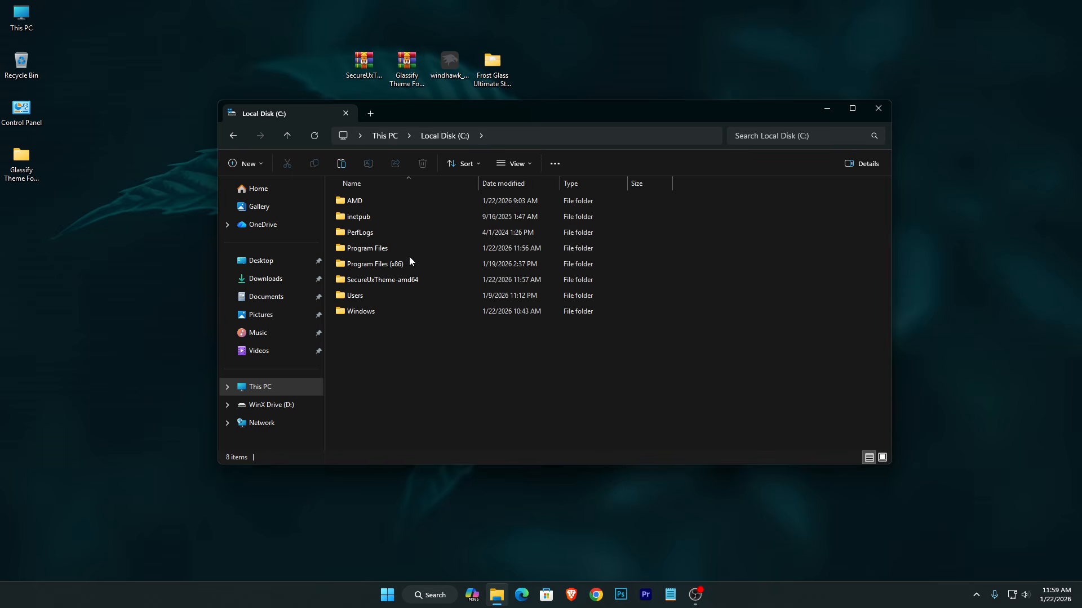
{"action": "right_click", "coordinate": [365, 280]}
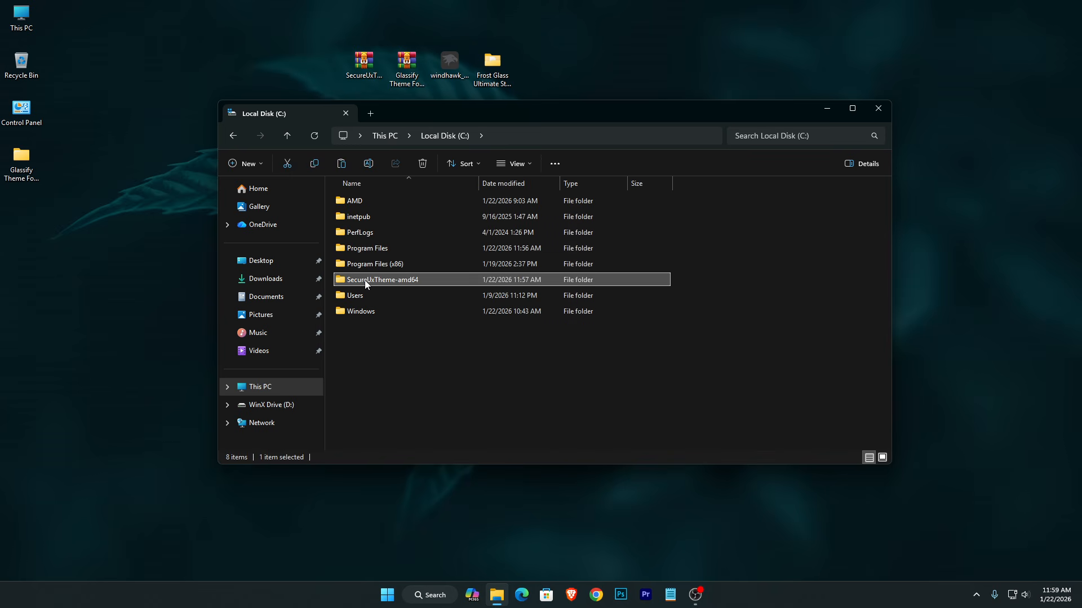
{"action": "left_click", "coordinate": [385, 64]}
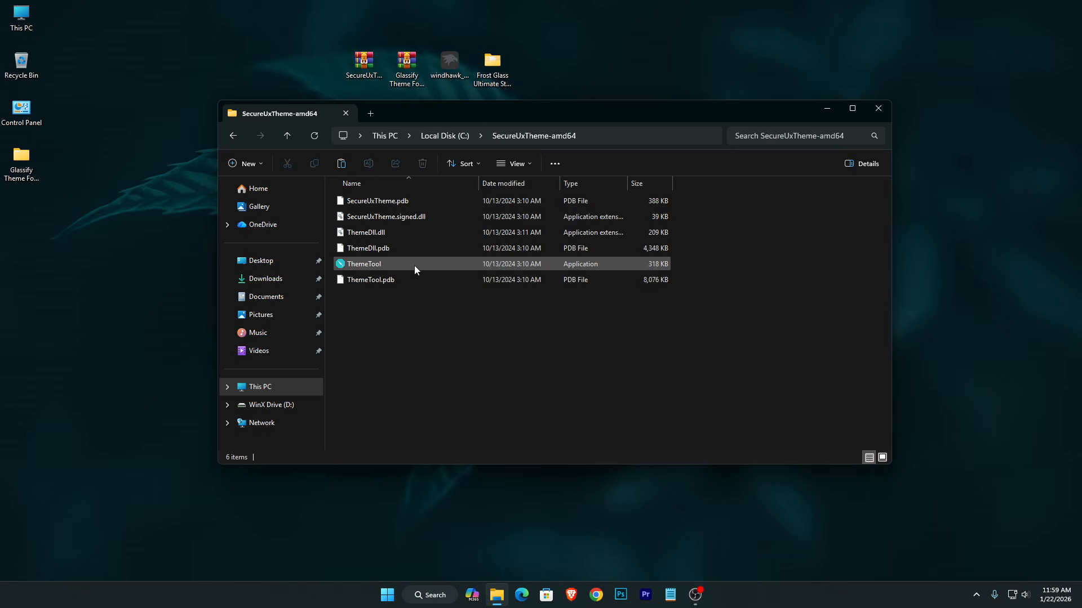
{"action": "right_click", "coordinate": [387, 264]}
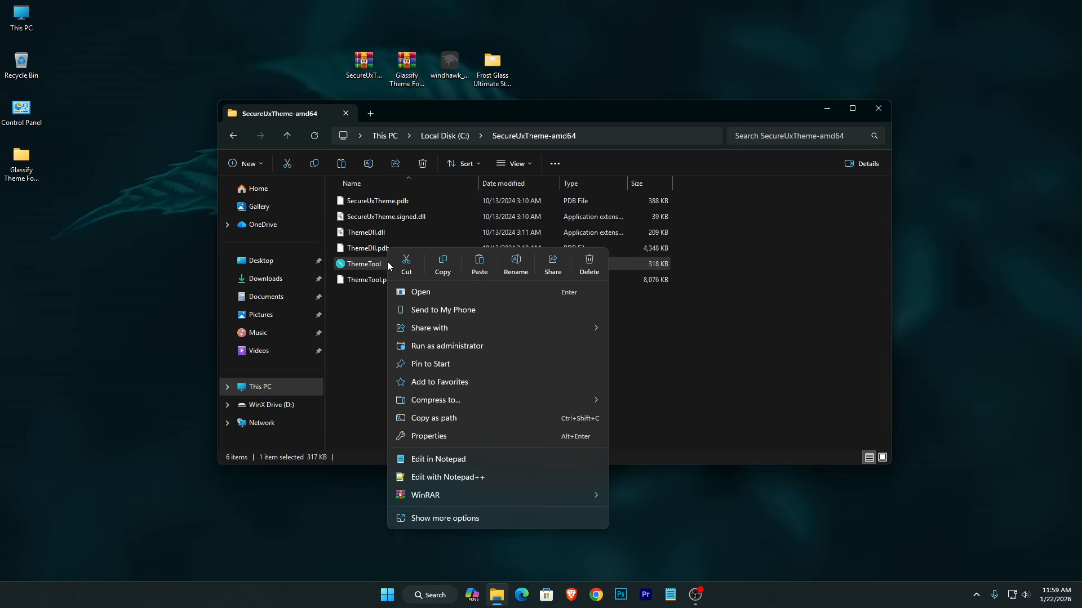
{"action": "left_click", "coordinate": [452, 346]}
Step: Patch and apply the Glassify theme, and close ThemeTool and the folder window
{"action": "left_click", "coordinate": [379, 296]}
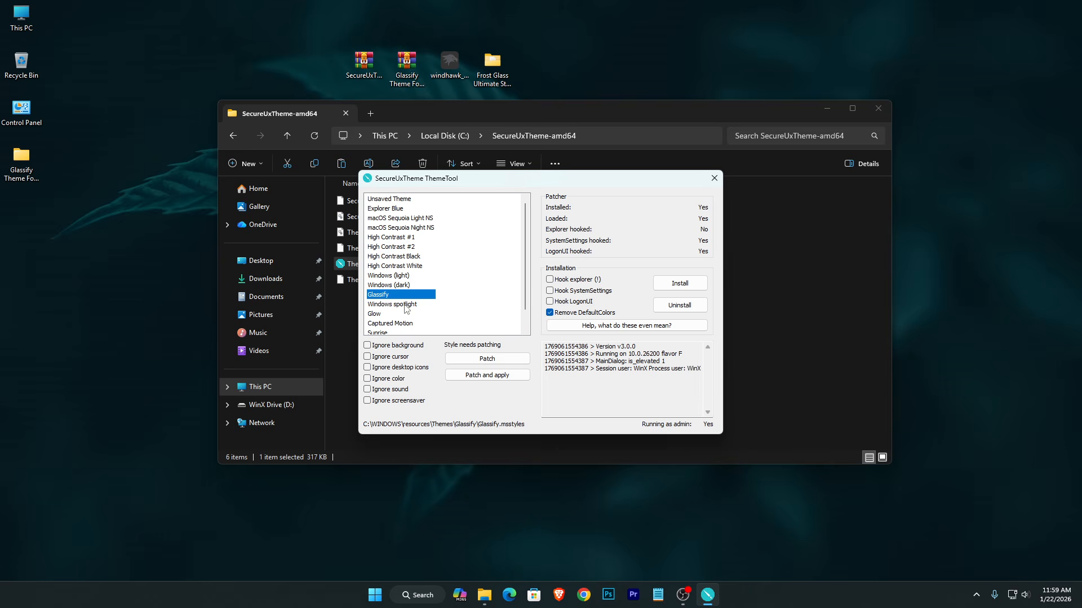
{"action": "left_click", "coordinate": [505, 378]}
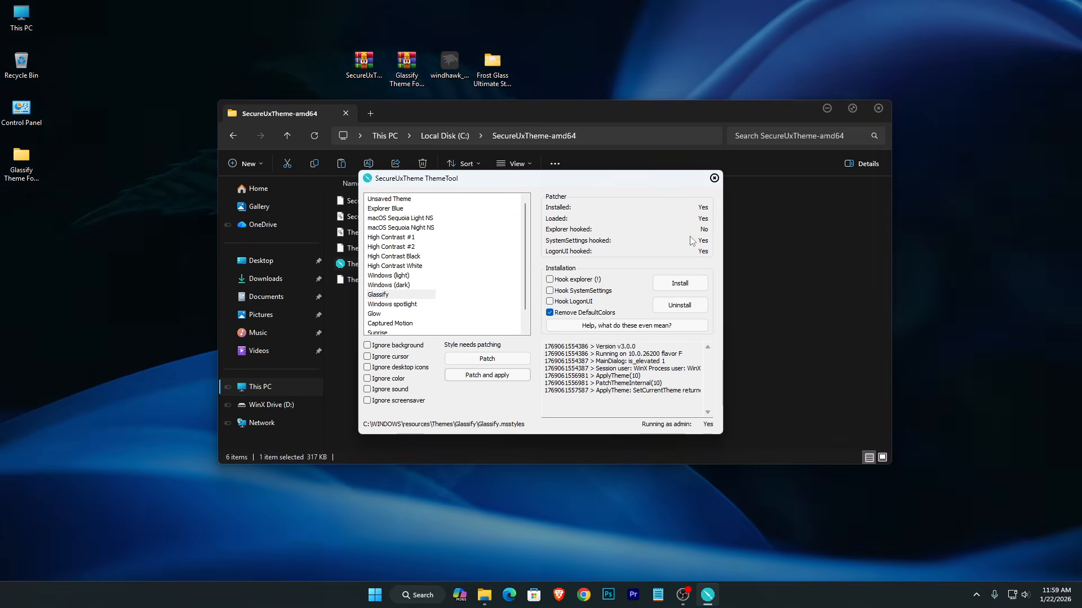
{"action": "left_click", "coordinate": [714, 178]}
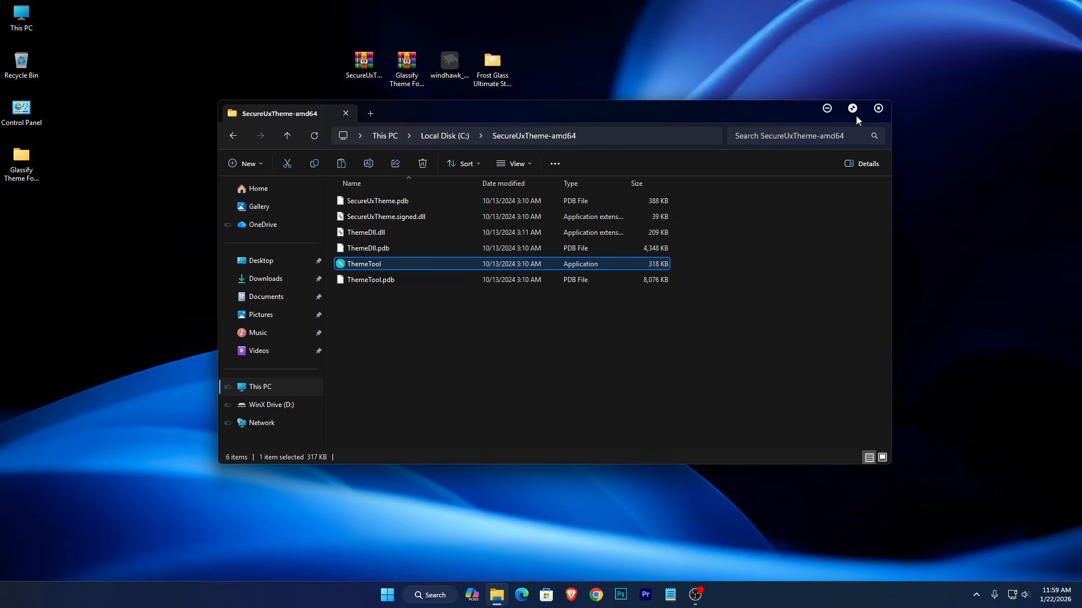
{"action": "left_click", "coordinate": [872, 111]}
Step: Open This PC to check how the applied theme looks on the window and drives, and close it
{"action": "right_click", "coordinate": [29, 18]}
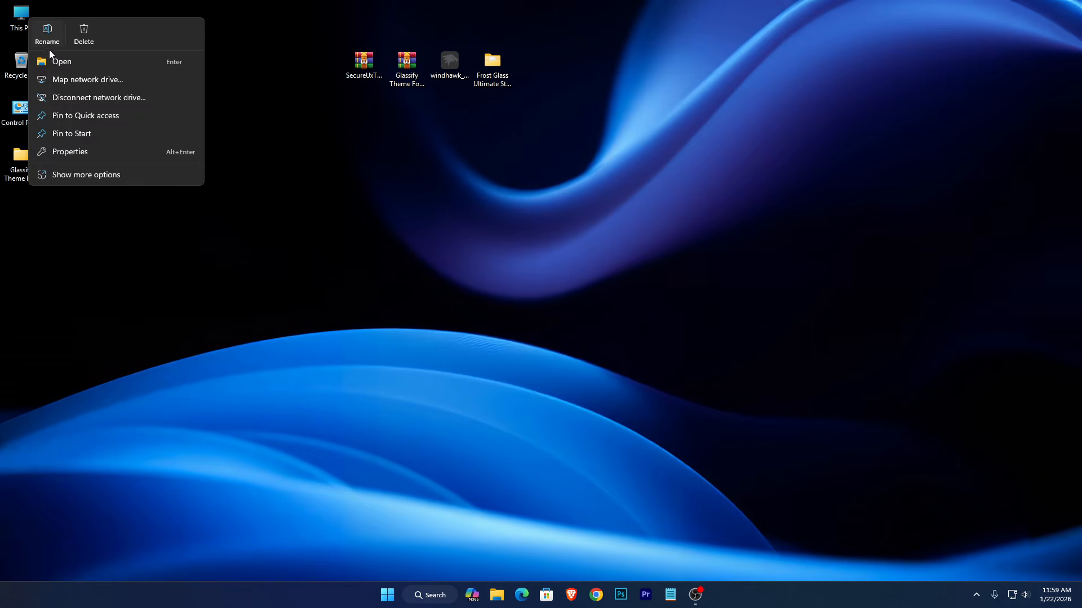
{"action": "left_click", "coordinate": [52, 62]}
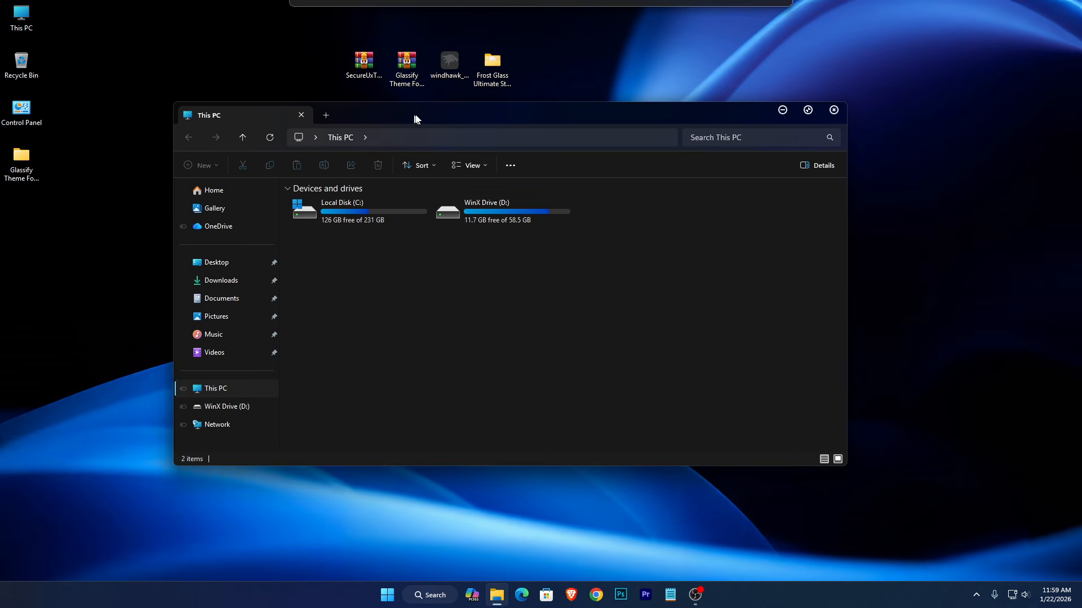
{"action": "left_click_drag", "start_coordinate": [414, 119], "coordinate": [434, 125]}
{"action": "left_click", "coordinate": [495, 218]}
{"action": "left_click", "coordinate": [338, 223]}
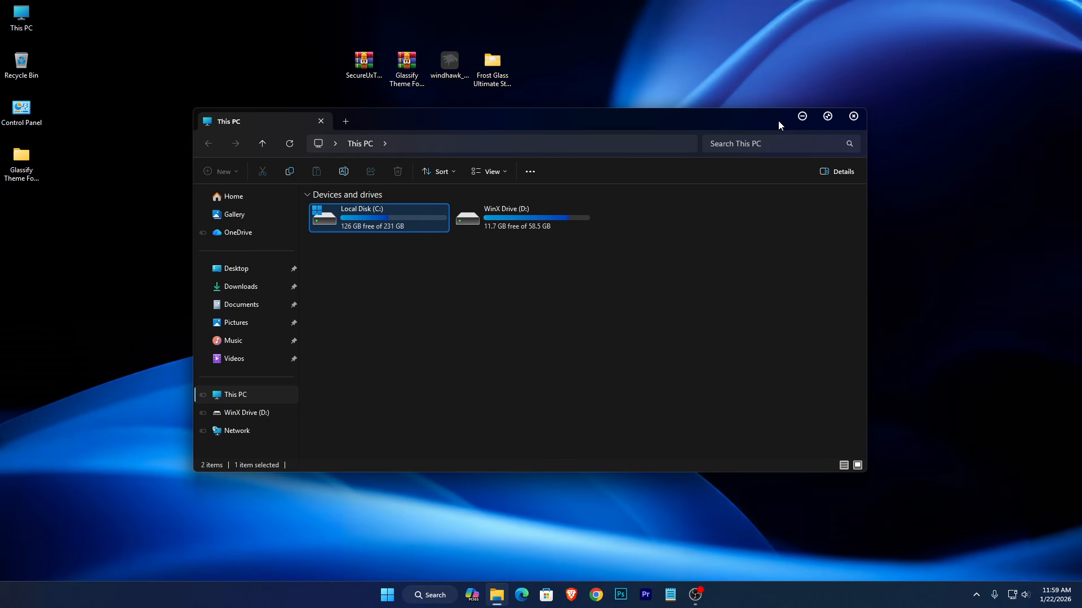
{"action": "left_click", "coordinate": [854, 116]}
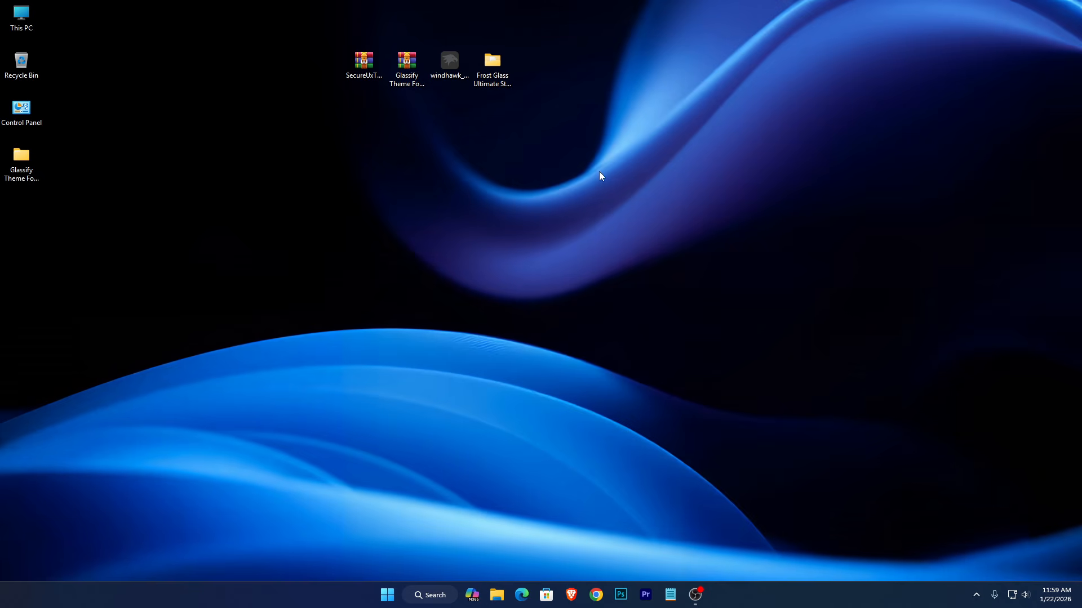
Step: Install Windhawk v1.7.3 in English with the default components, including the Start Menu and desktop shortcuts
{"action": "right_click", "coordinate": [454, 74]}
{"action": "left_click", "coordinate": [497, 166]}
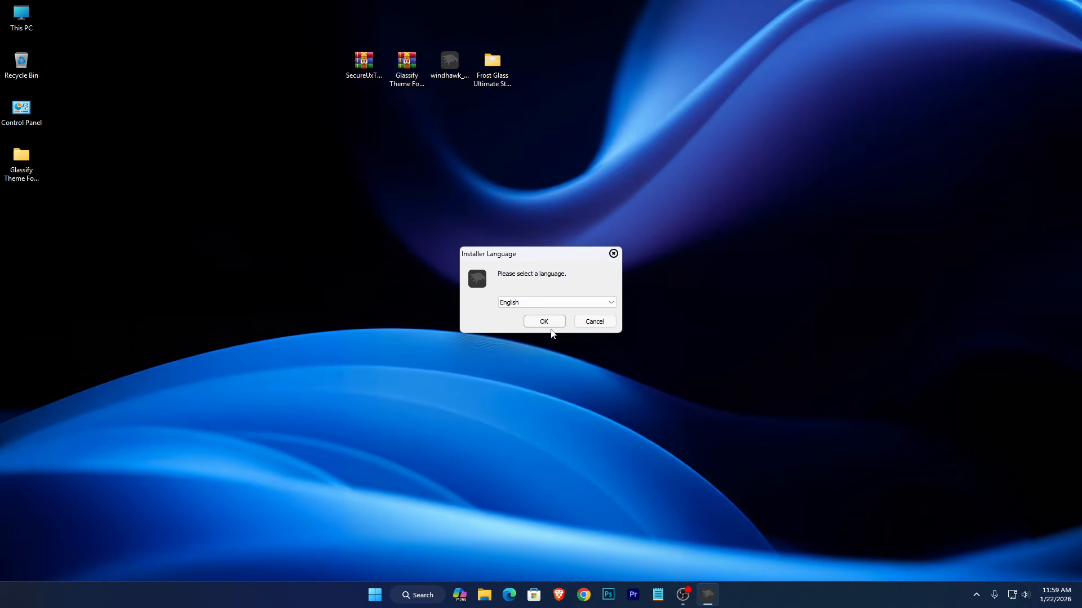
{"action": "left_click", "coordinate": [545, 326]}
{"action": "left_click", "coordinate": [600, 388]}
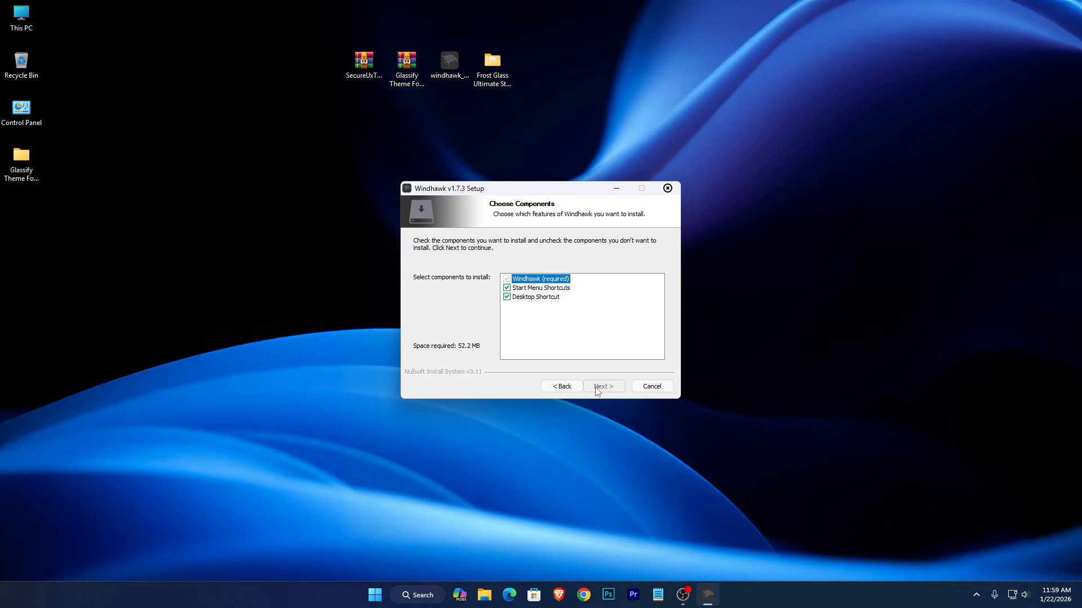
{"action": "left_click", "coordinate": [604, 388]}
{"action": "left_click", "coordinate": [609, 391]}
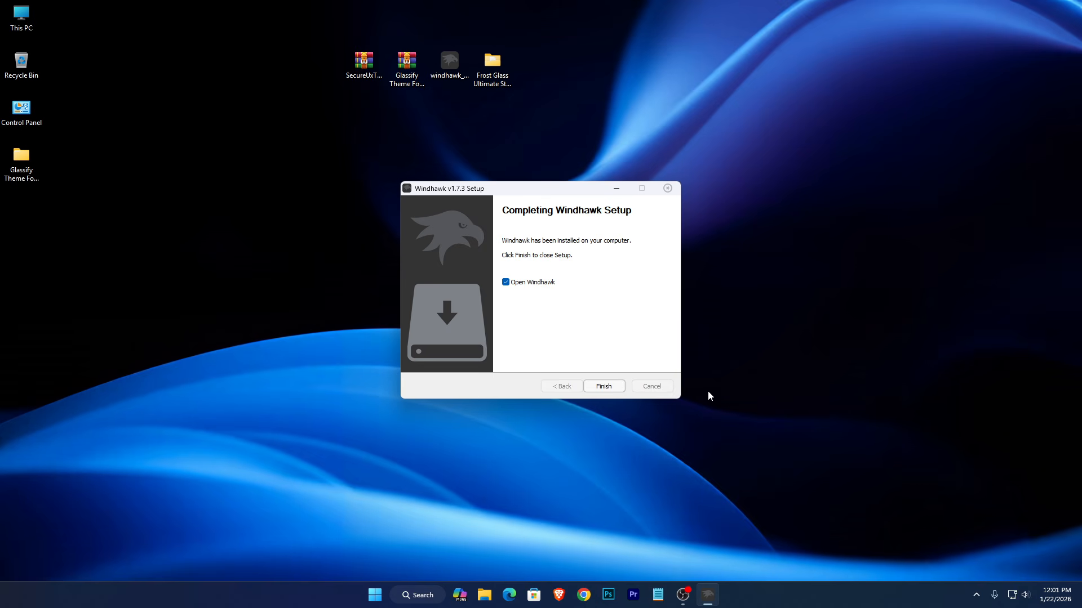
Step: Finish the setup with Windhawk opening, show its page for exploring mods, and minimize the window
{"action": "left_click", "coordinate": [604, 386]}
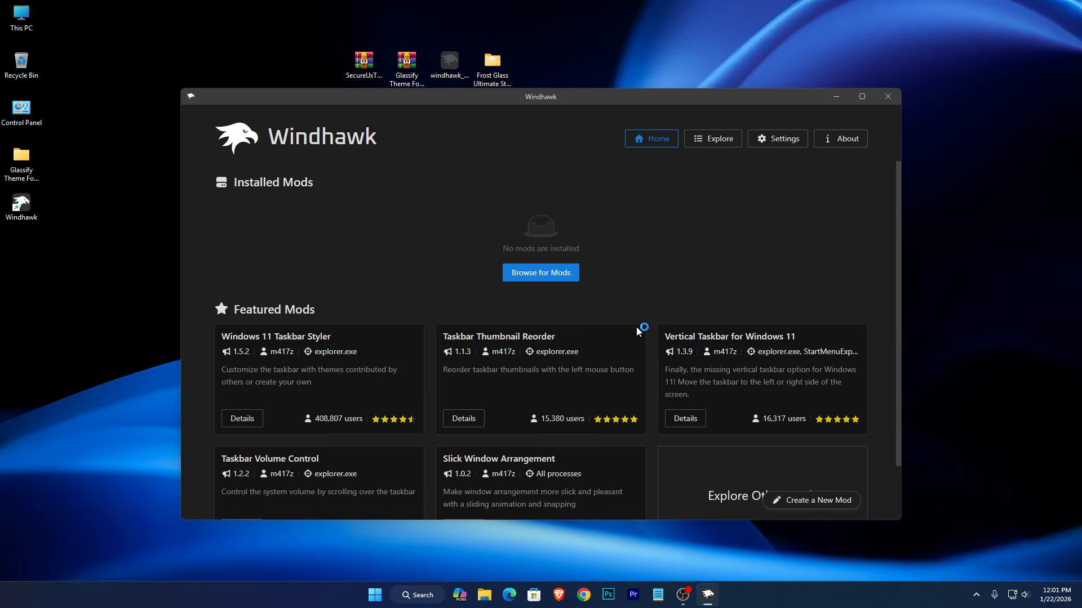
{"action": "left_click", "coordinate": [692, 145]}
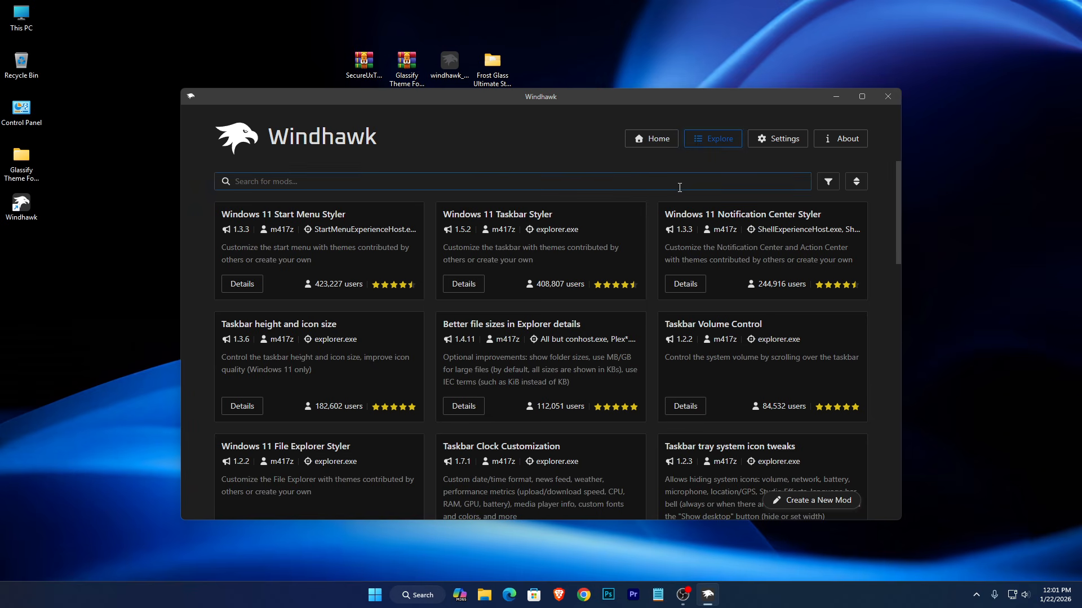
{"action": "left_click", "coordinate": [836, 98]}
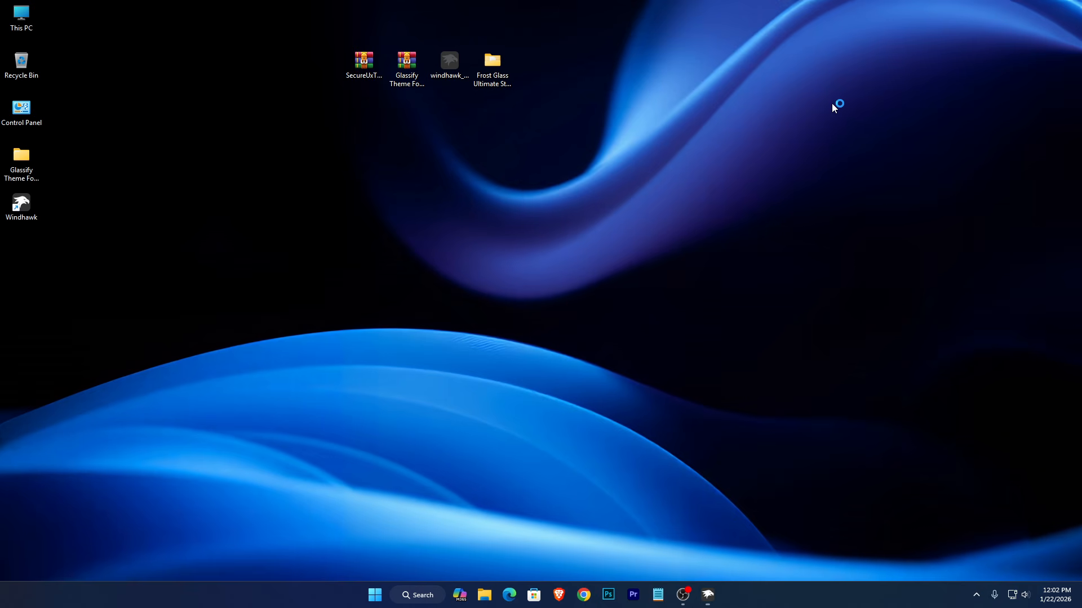
Step: Open the 7tsp icon pack folder inside the nested Glassify Theme For Windows 11 folders on the desktop
{"action": "right_click", "coordinate": [17, 167]}
{"action": "left_click", "coordinate": [48, 209]}
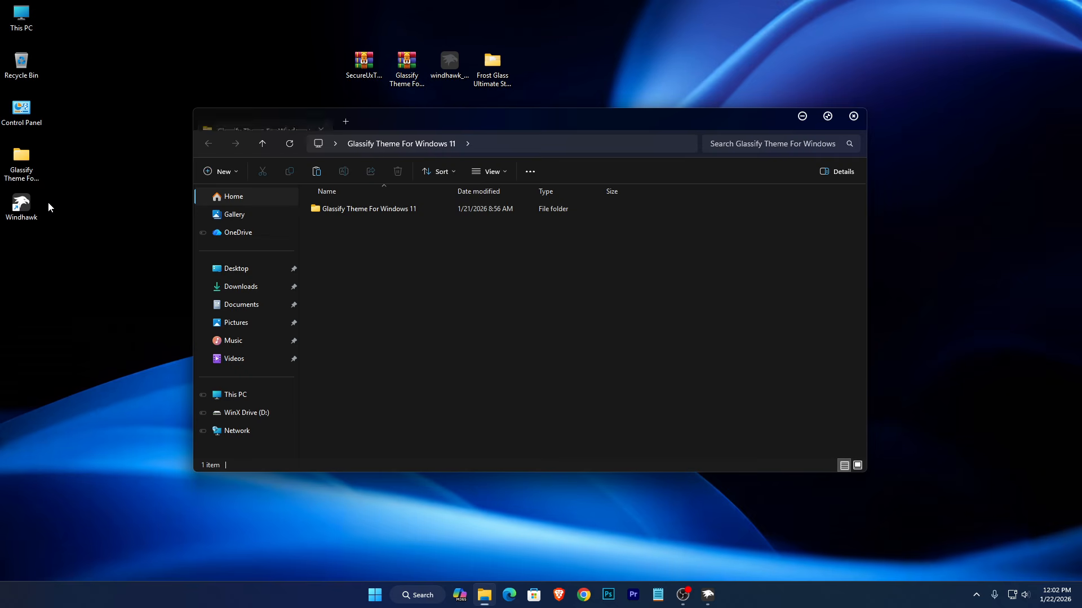
{"action": "left_click", "coordinate": [356, 210]}
{"action": "right_click", "coordinate": [356, 210]}
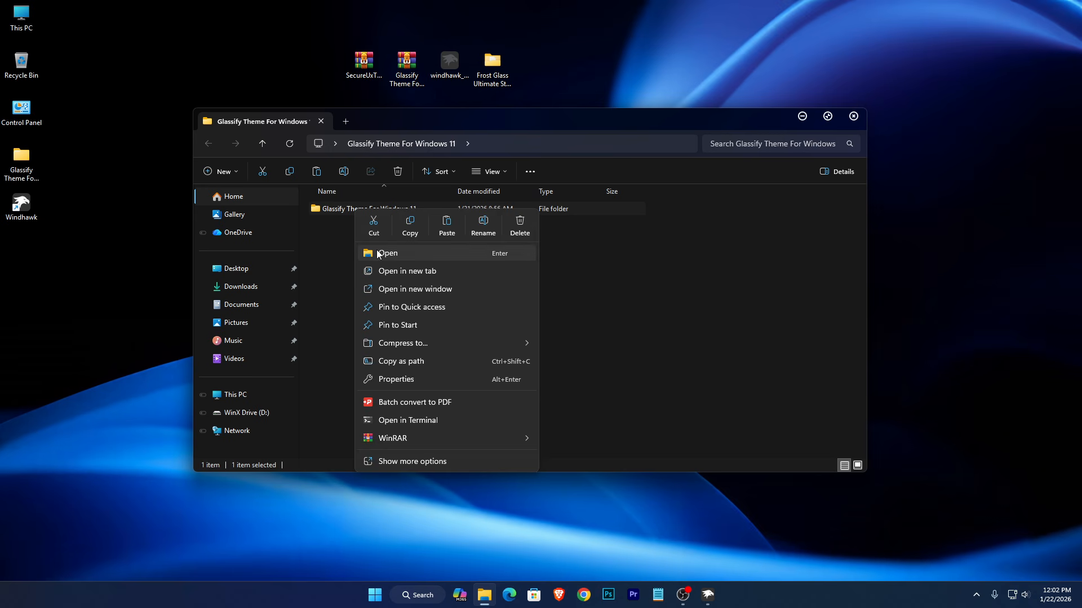
{"action": "left_click", "coordinate": [377, 253]}
{"action": "left_click", "coordinate": [344, 209]}
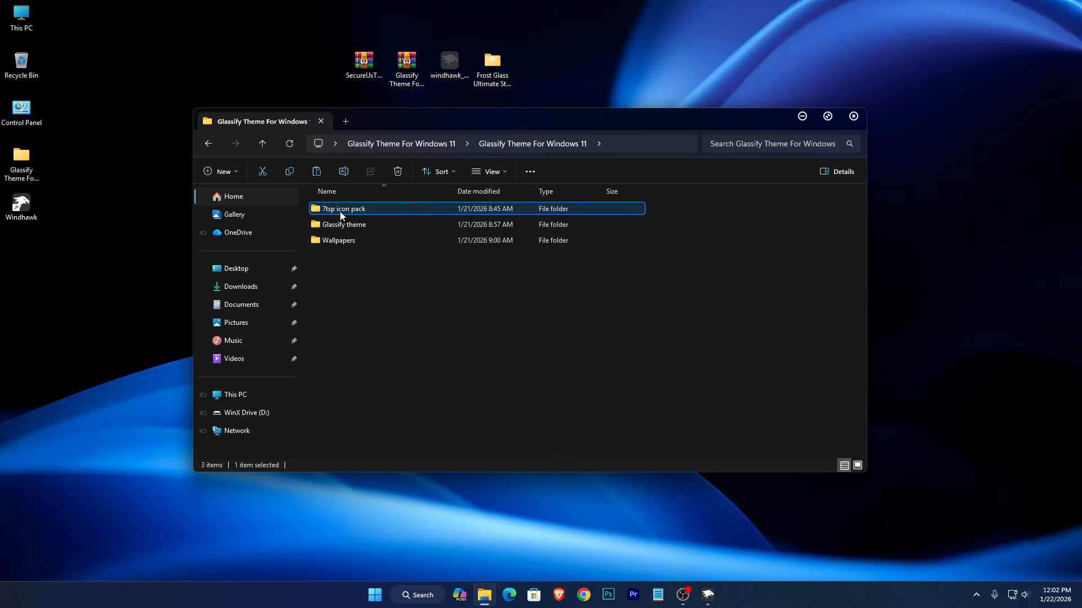
{"action": "right_click", "coordinate": [344, 211]}
{"action": "left_click", "coordinate": [357, 256]}
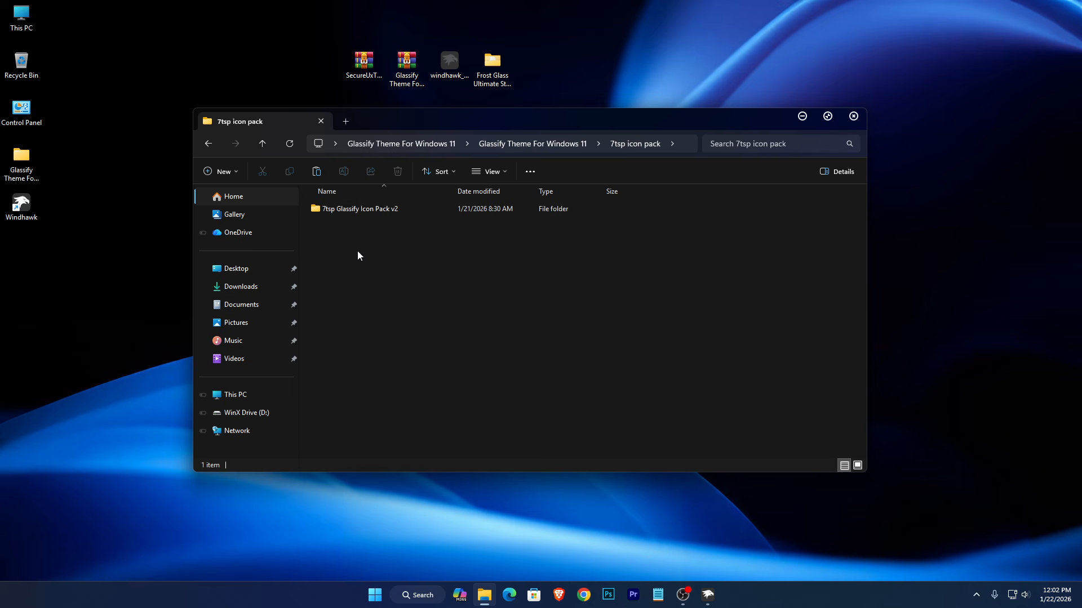
Step: Look at the contents of the 7tsp Glassify Icon Pack v2 folder and return to its parent folder
{"action": "left_click", "coordinate": [346, 211]}
{"action": "right_click", "coordinate": [346, 212]}
{"action": "left_click", "coordinate": [363, 255]}
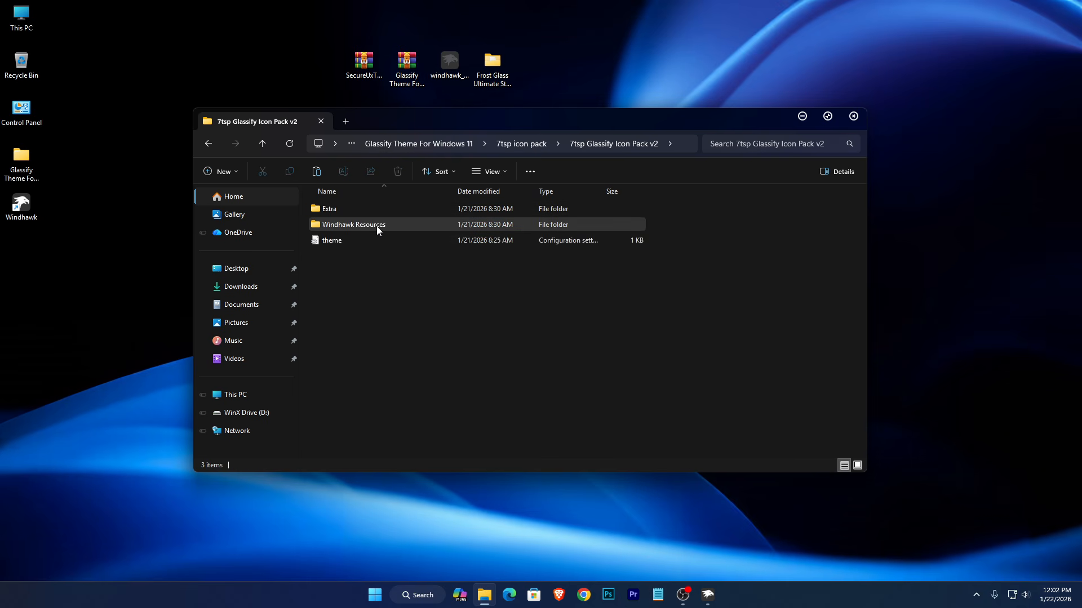
{"action": "left_click", "coordinate": [215, 146]}
Step: Copy the path of the 7tsp Glassify Icon Pack v2 folder and switch to the Windhawk window
{"action": "right_click", "coordinate": [332, 212]}
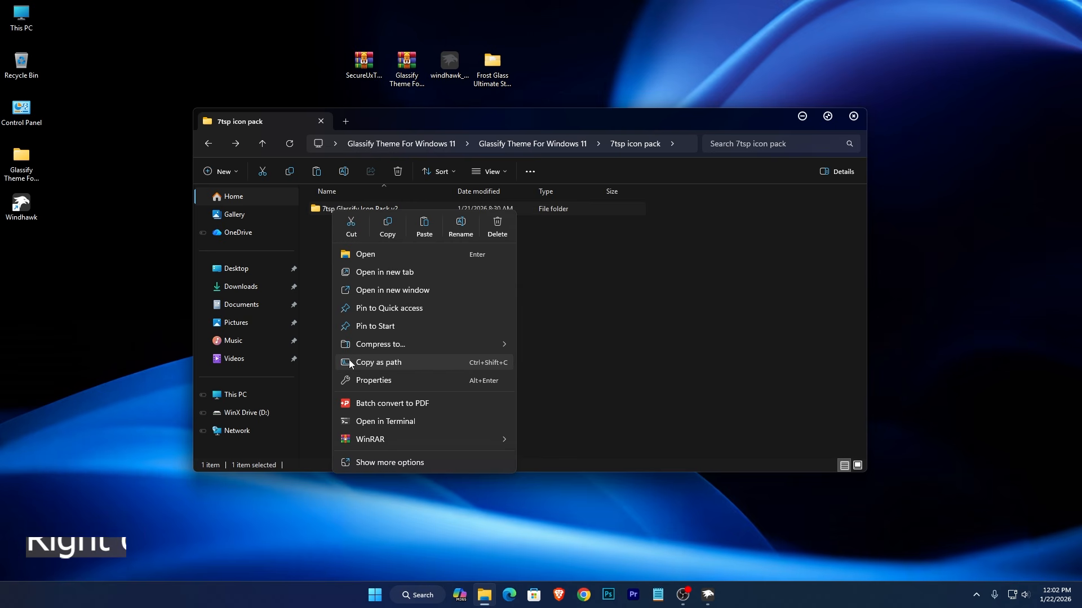
{"action": "left_click", "coordinate": [410, 367]}
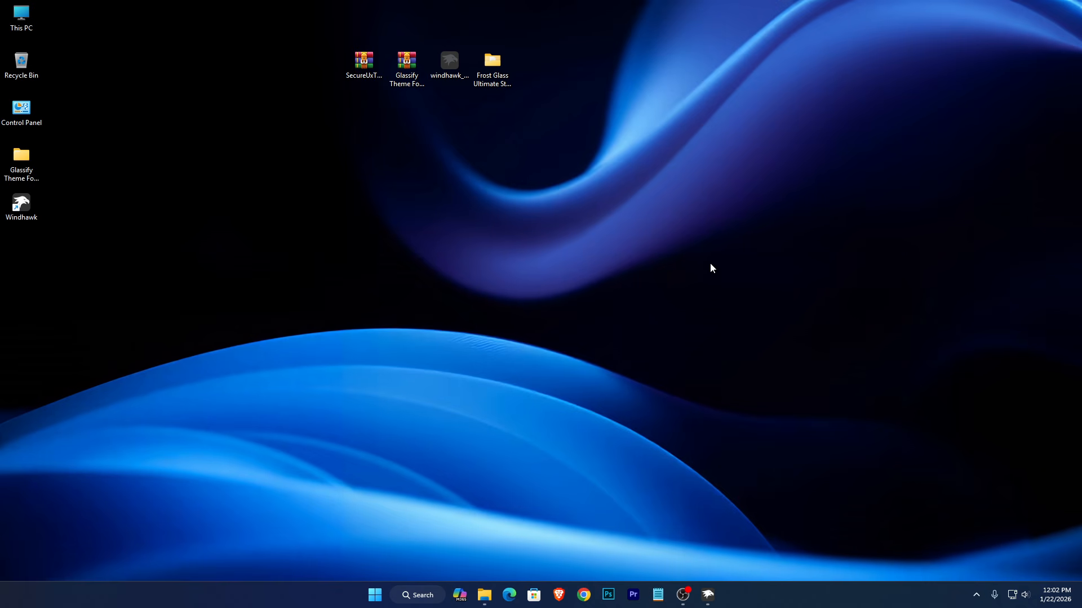
{"action": "left_click", "coordinate": [704, 590]}
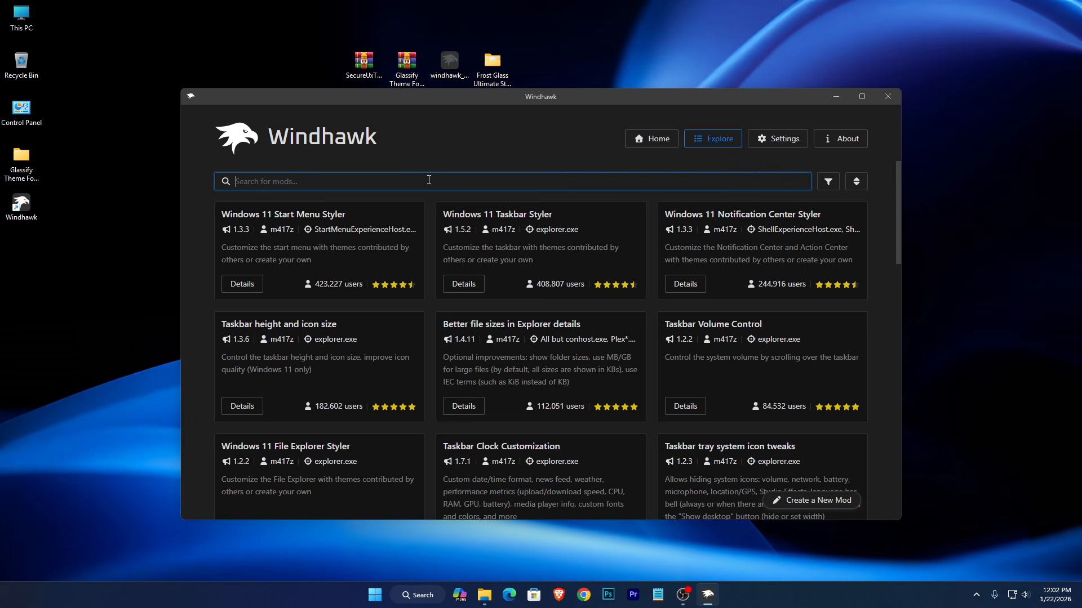
Step: Search the mods for Resource Redirect, open its details, and install it, accepting the risk
{"action": "type", "text": "Re"}
{"action": "type", "text": "s"}
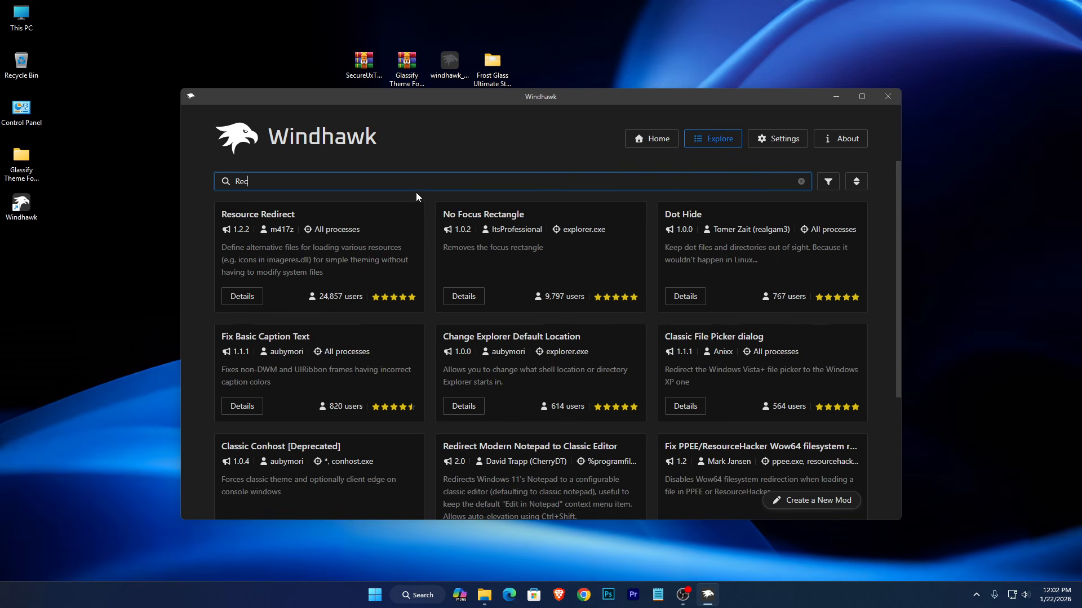
{"action": "left_click", "coordinate": [244, 298]}
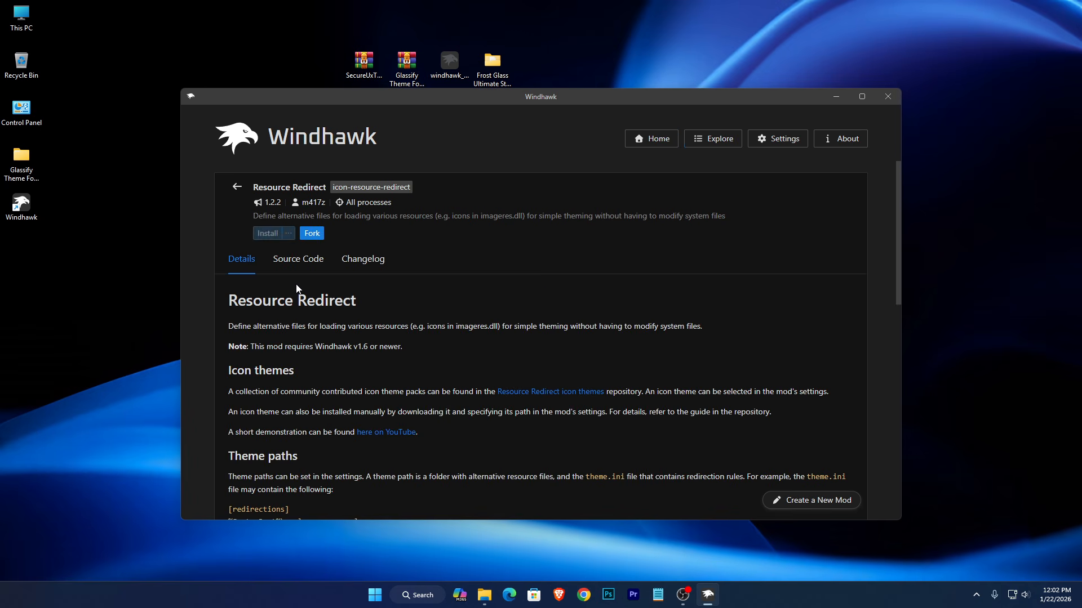
{"action": "left_click", "coordinate": [267, 236]}
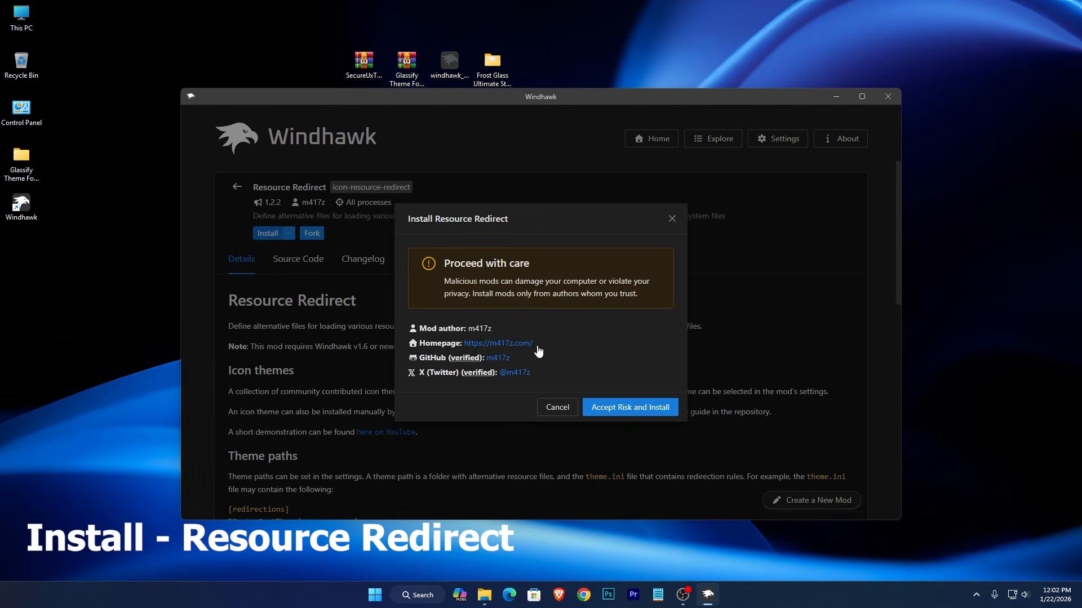
{"action": "left_click", "coordinate": [621, 409]}
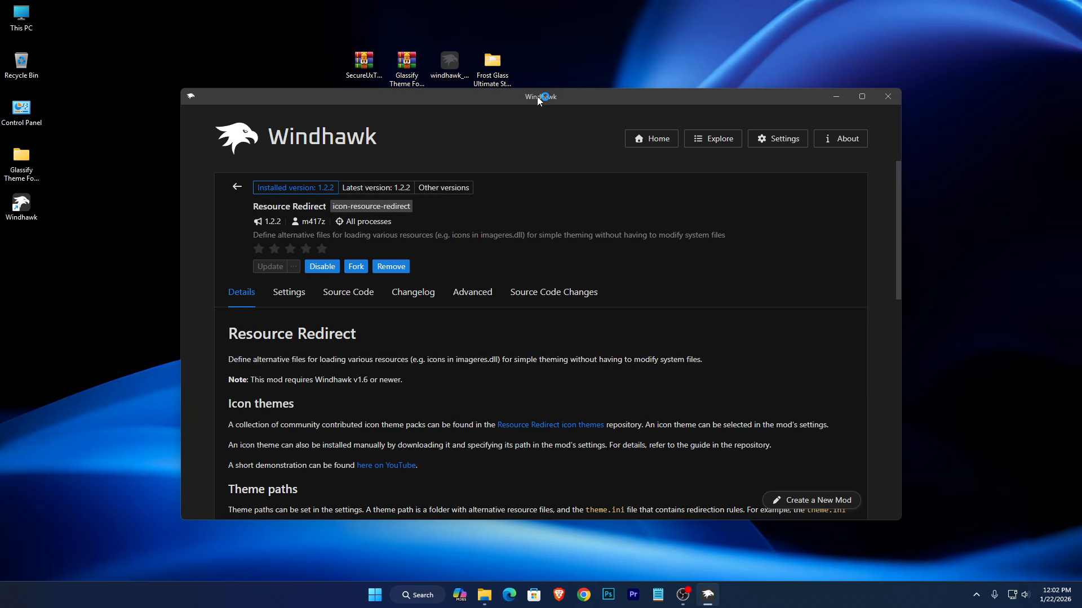
Step: Set Resource Redirect's theme path to the copied icon pack folder path without quotation marks, save the settings, and minimize Windhawk
{"action": "left_click_drag", "start_coordinate": [539, 94], "coordinate": [540, 67]}
{"action": "left_click", "coordinate": [292, 266]}
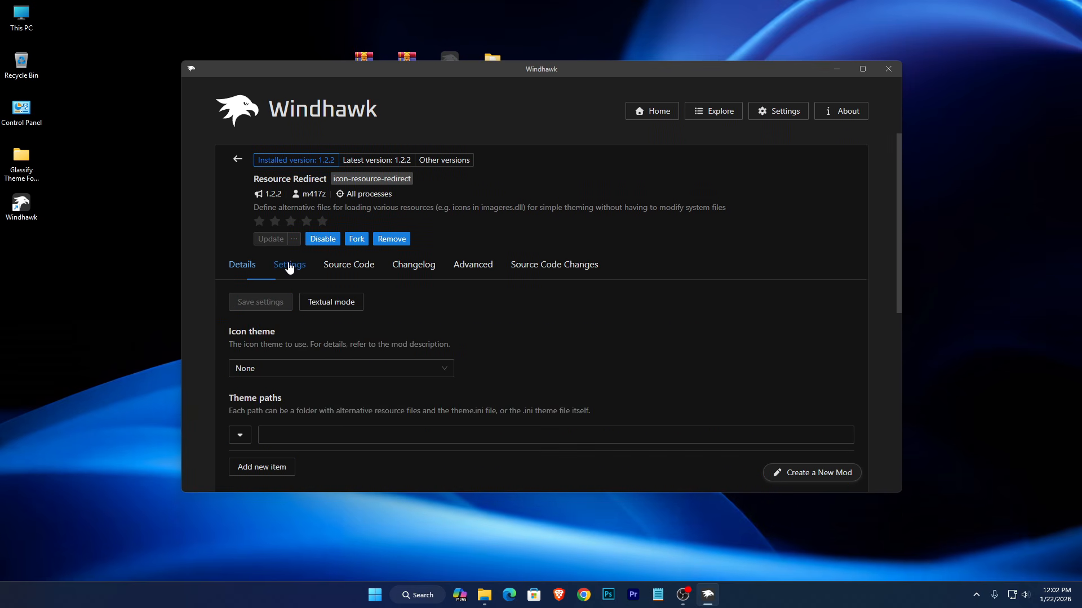
{"action": "scroll", "coordinate": [414, 396], "scroll_direction": "down", "scroll_amount": 2}
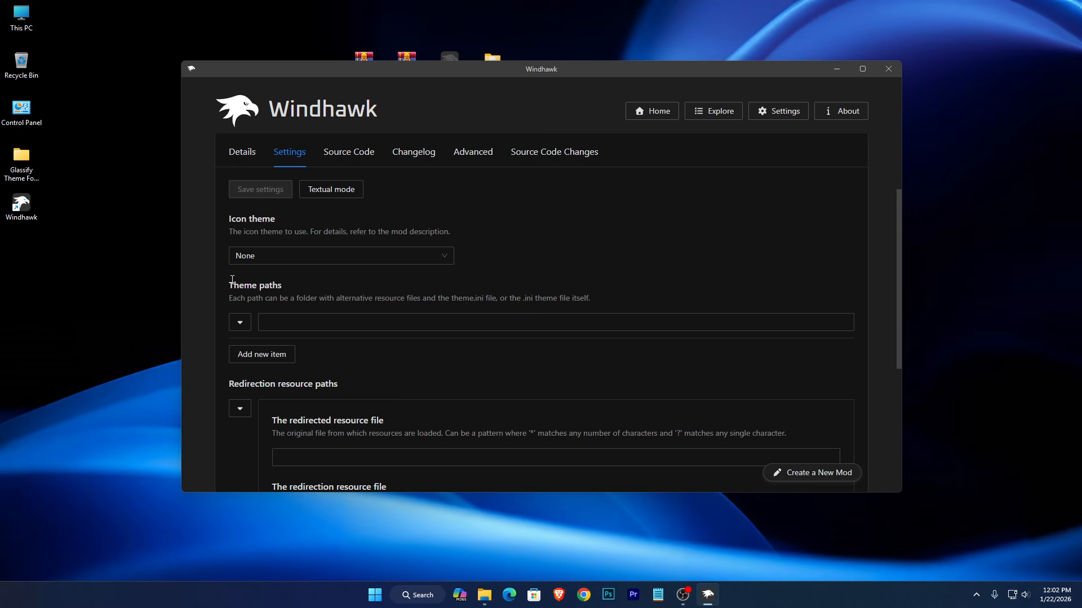
{"action": "left_click_drag", "start_coordinate": [232, 280], "coordinate": [310, 287]}
{"action": "left_click_drag", "start_coordinate": [228, 299], "coordinate": [607, 300]}
{"action": "left_click", "coordinate": [448, 316]}
{"action": "right_click", "coordinate": [427, 324]}
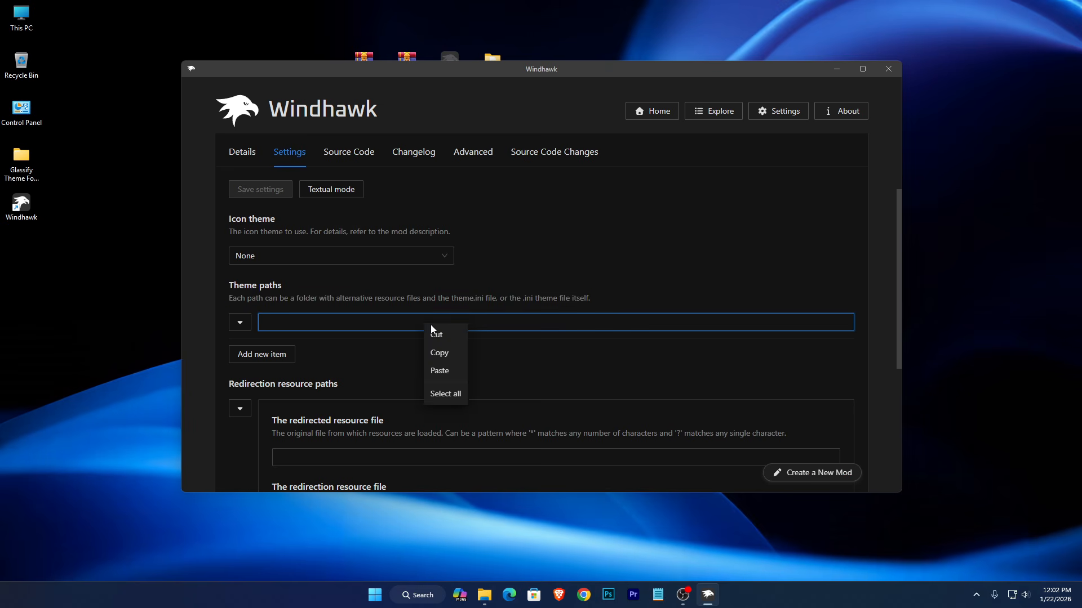
{"action": "left_click", "coordinate": [440, 372]}
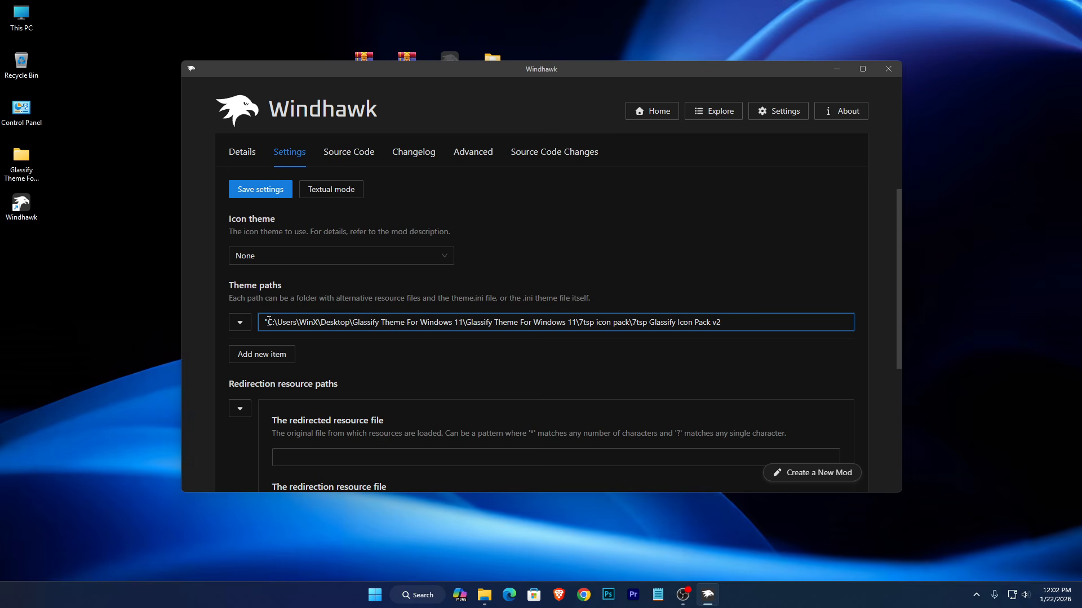
{"action": "key", "text": "BackSpace"}
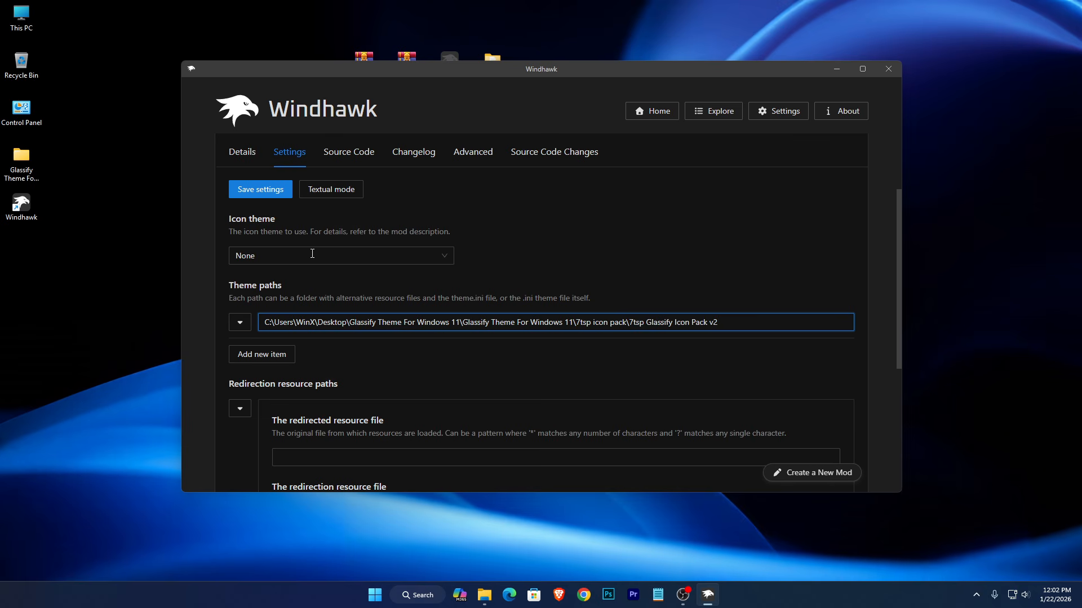
{"action": "left_click", "coordinate": [270, 196]}
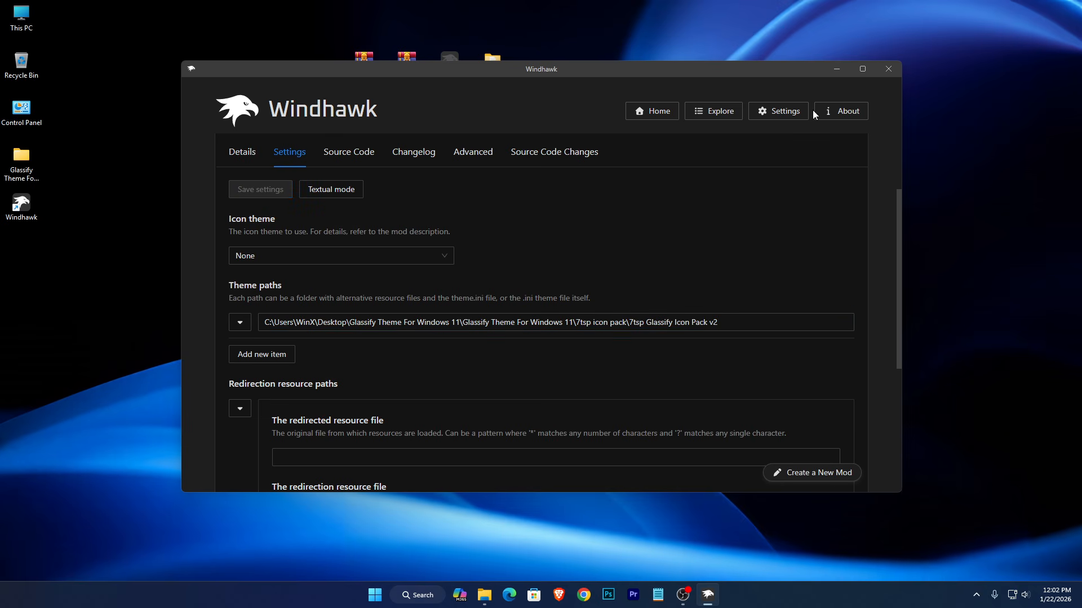
{"action": "left_click", "coordinate": [835, 70]}
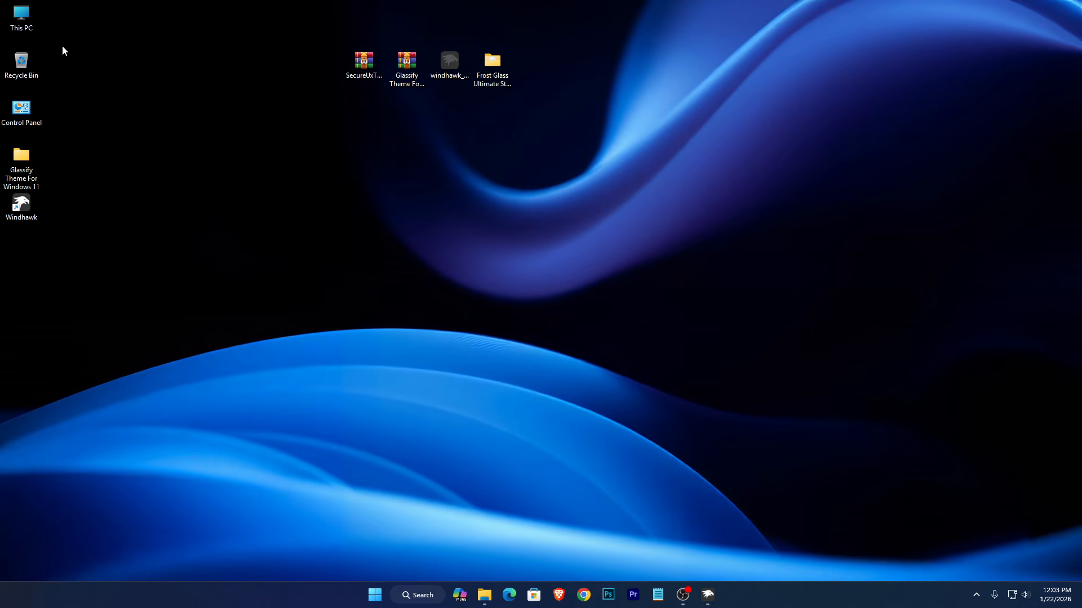
Step: Open Local Disk (C:) from This PC, display its folders as large icons, and close the window
{"action": "right_click", "coordinate": [30, 22]}
{"action": "left_click", "coordinate": [59, 68]}
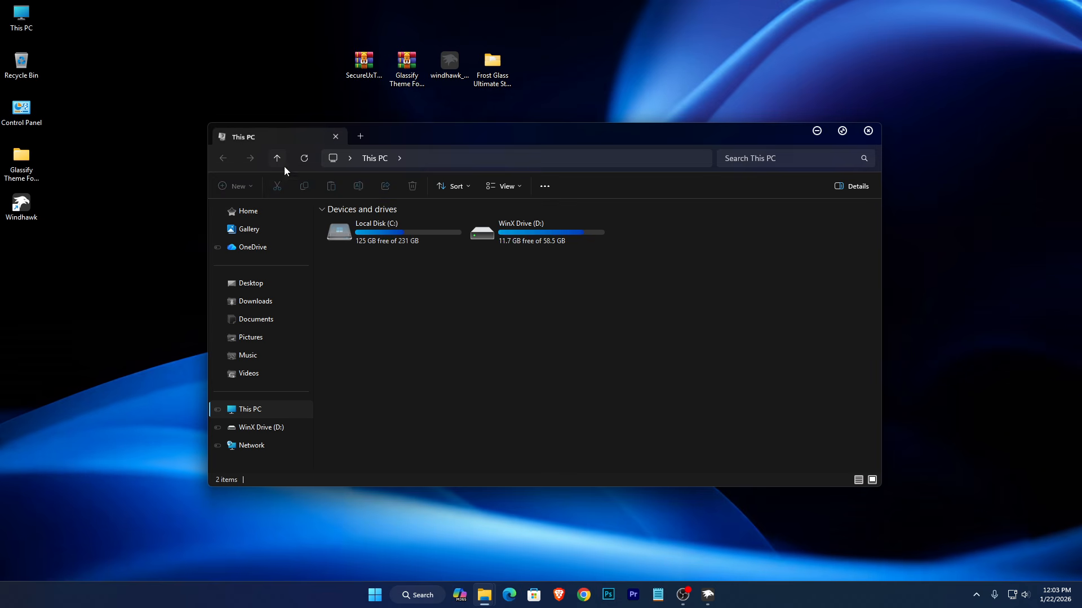
{"action": "left_click", "coordinate": [532, 236]}
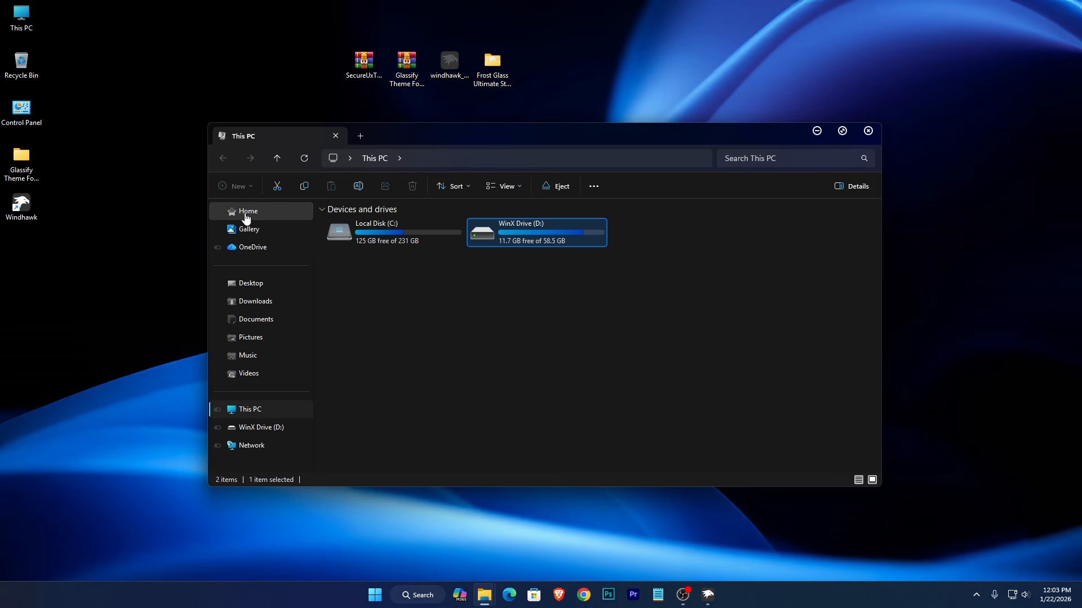
{"action": "right_click", "coordinate": [390, 229]}
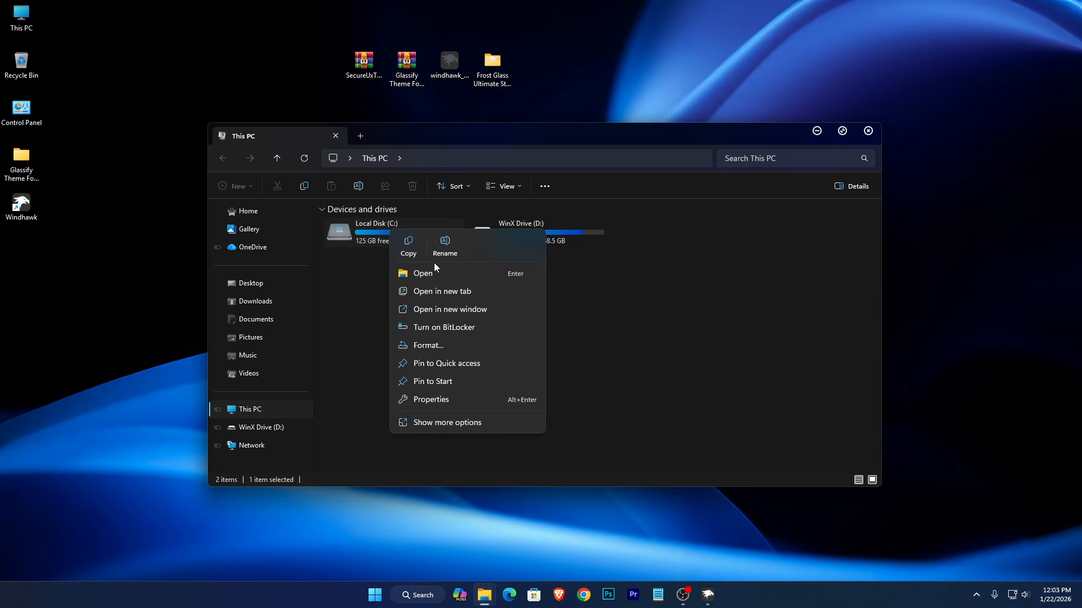
{"action": "left_click", "coordinate": [434, 271]}
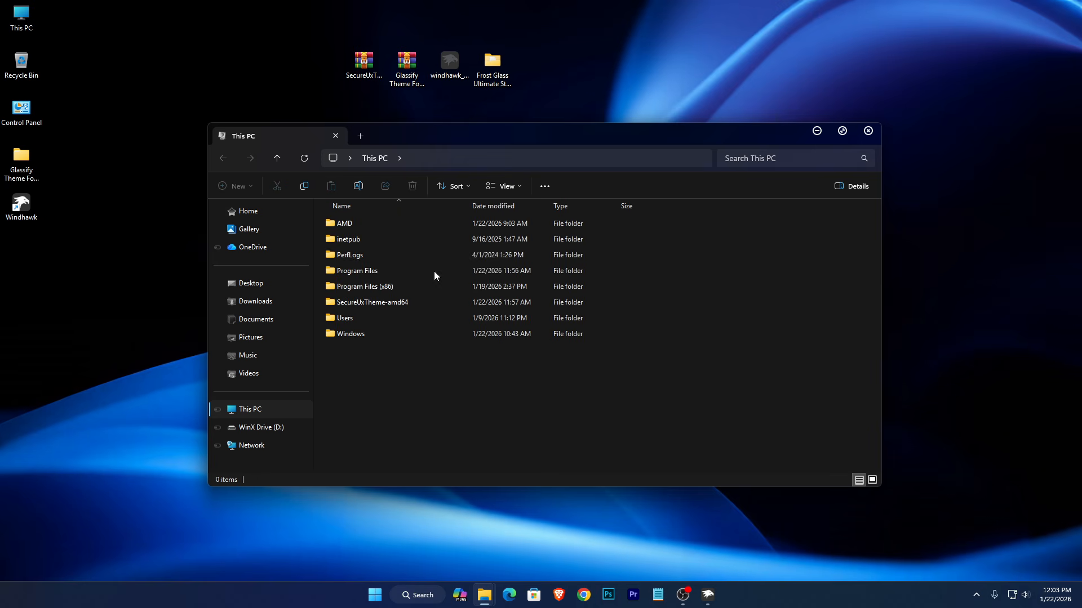
{"action": "left_click", "coordinate": [871, 479]}
{"action": "left_click_drag", "start_coordinate": [367, 284], "coordinate": [761, 250]}
{"action": "left_click", "coordinate": [659, 359]}
{"action": "left_click", "coordinate": [868, 130]}
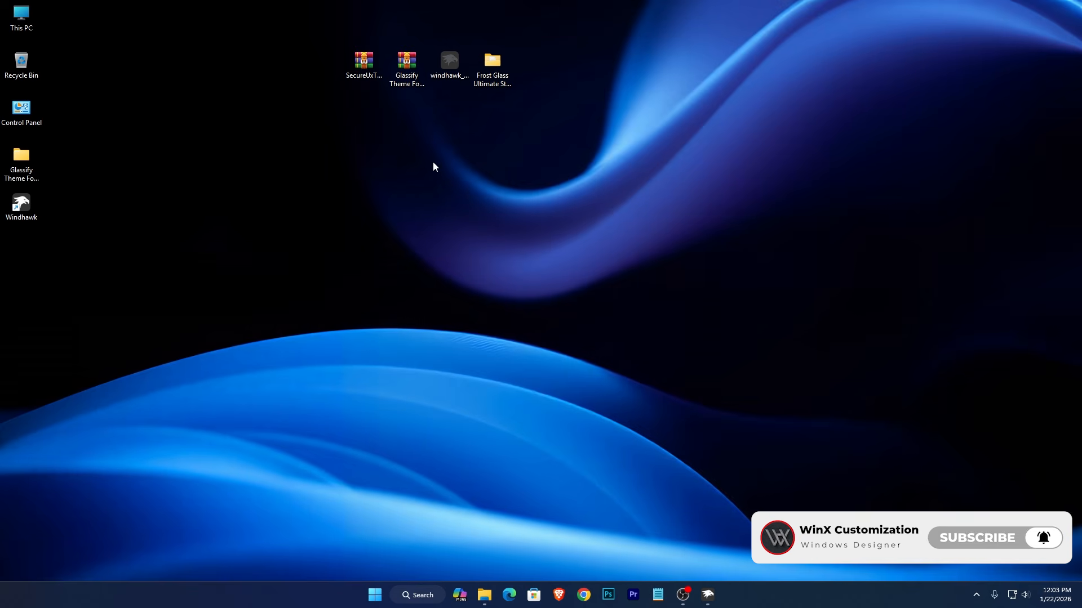
Step: Turn on "Always show icons, never thumbnails" in File Explorer Options and apply the change
{"action": "left_click", "coordinate": [417, 595]}
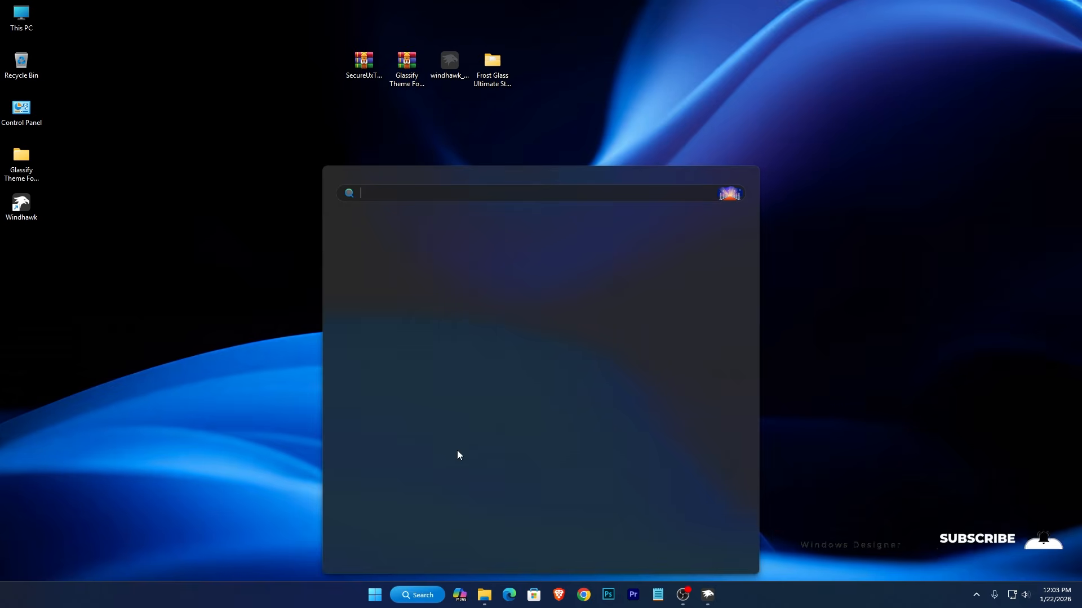
{"action": "type", "text": "Exp"}
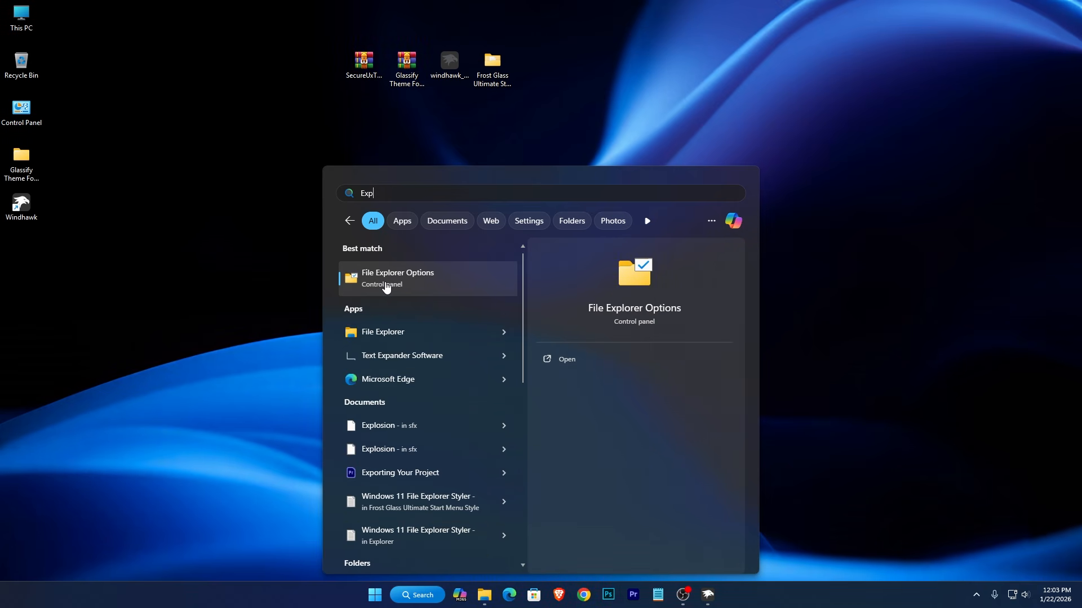
{"action": "left_click", "coordinate": [386, 288]}
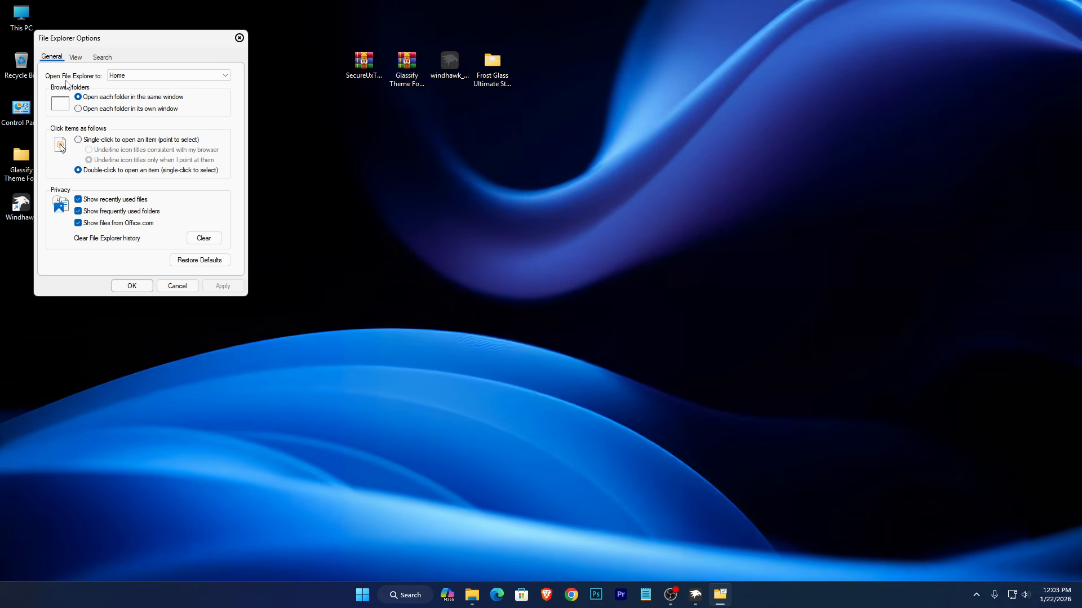
{"action": "left_click", "coordinate": [75, 57]}
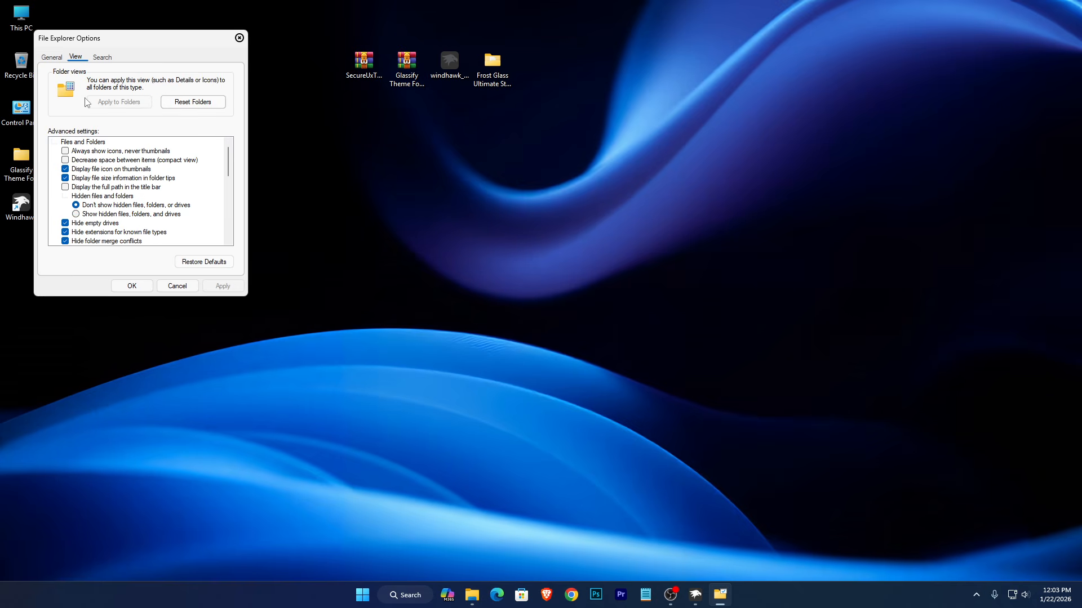
{"action": "left_click", "coordinate": [71, 152]}
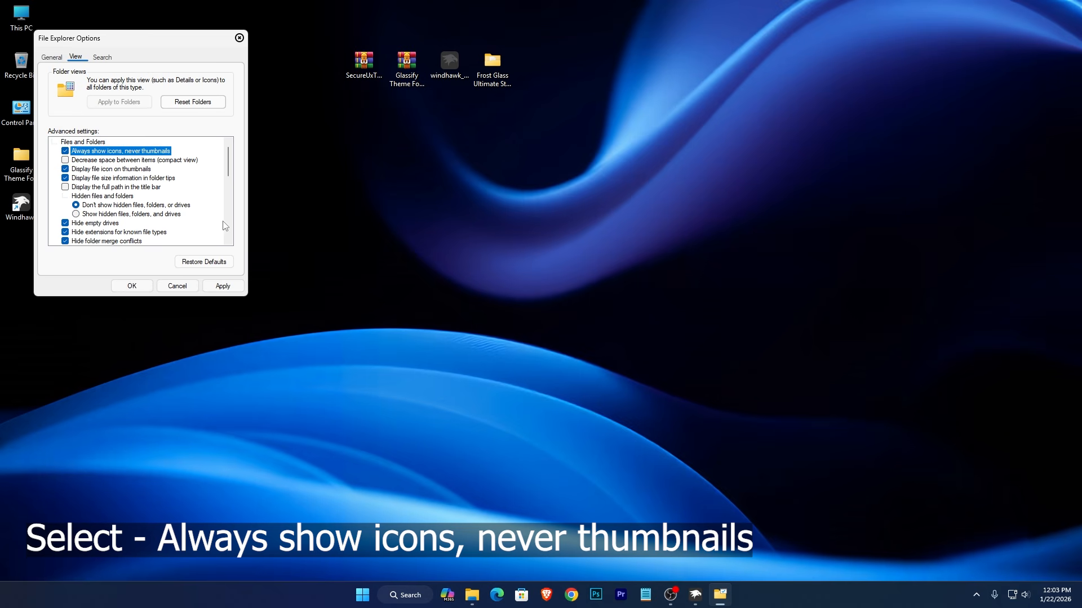
{"action": "left_click", "coordinate": [223, 286]}
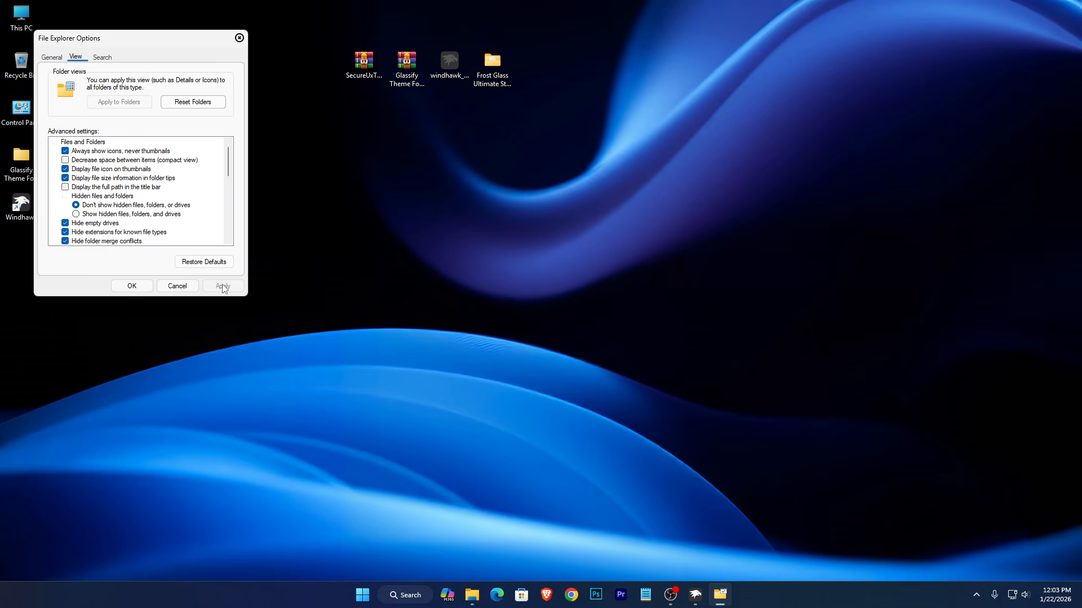
{"action": "left_click", "coordinate": [132, 287]}
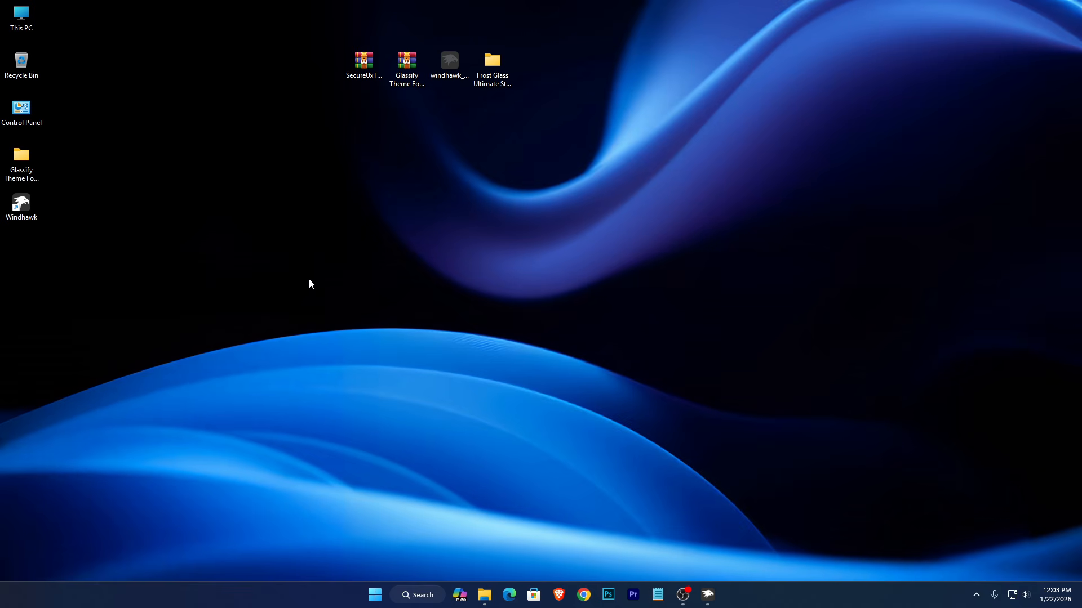
Step: Restart the Windows Explorer process from Task Manager and close Task Manager
{"action": "left_click", "coordinate": [485, 595]}
{"action": "right_click", "coordinate": [336, 591]}
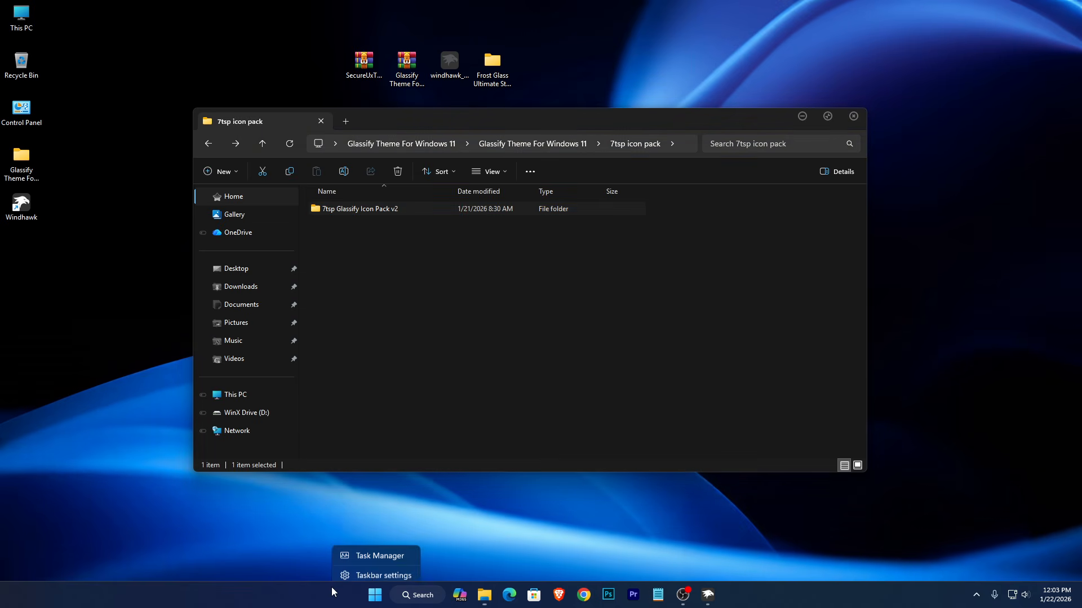
{"action": "left_click", "coordinate": [369, 552]}
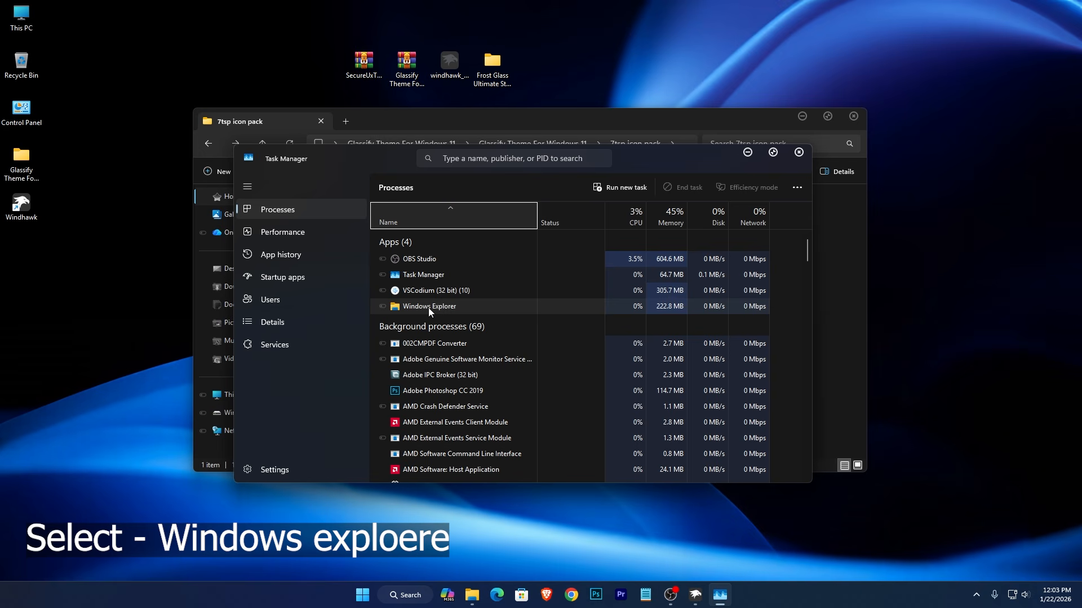
{"action": "left_click", "coordinate": [428, 307]}
{"action": "right_click", "coordinate": [432, 309]}
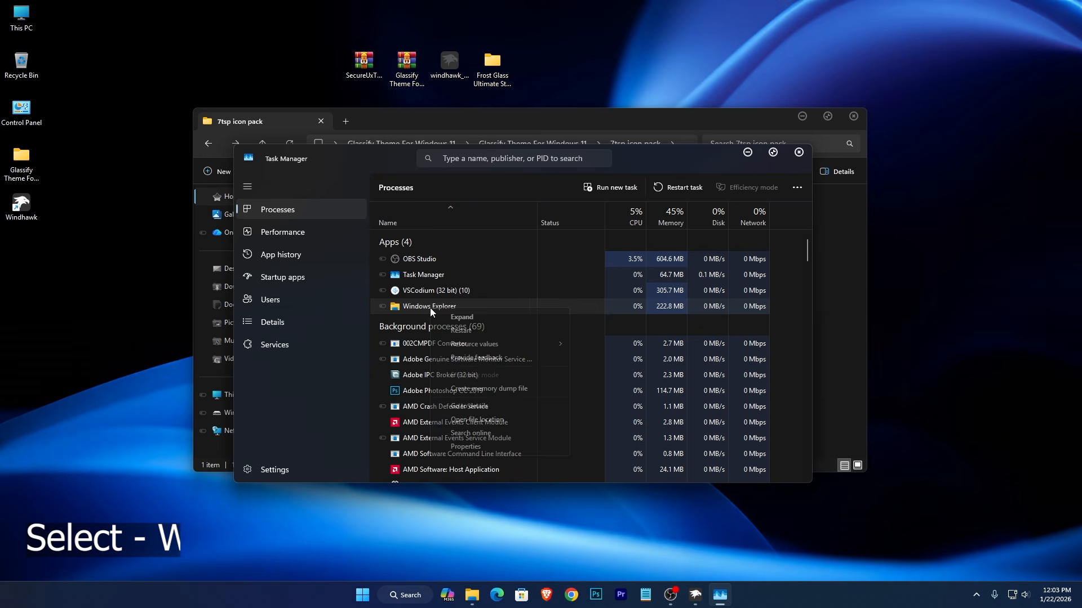
{"action": "left_click", "coordinate": [457, 331]}
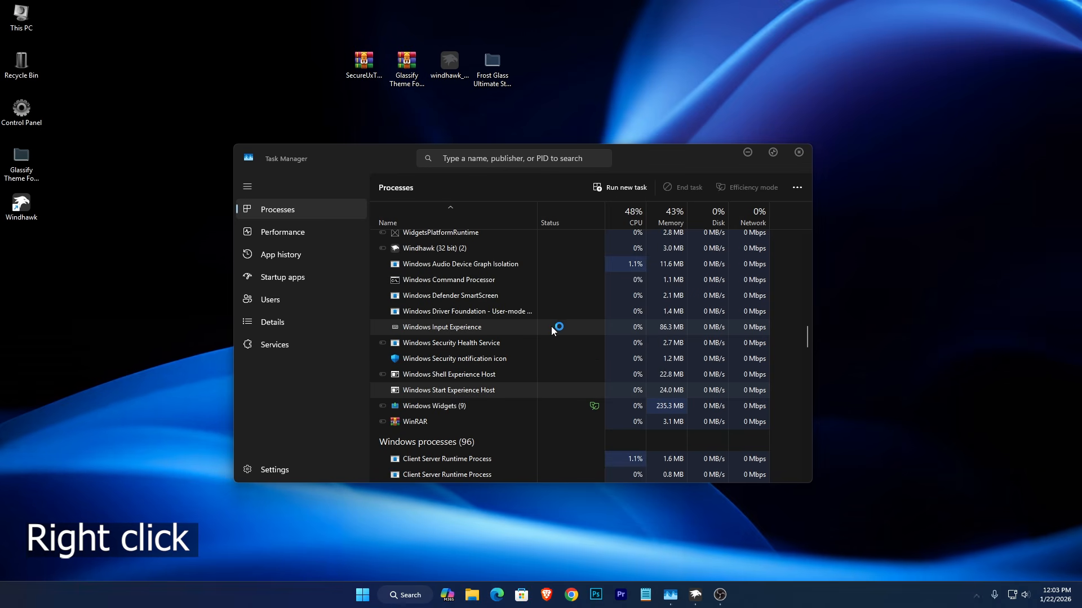
{"action": "left_click", "coordinate": [799, 153]}
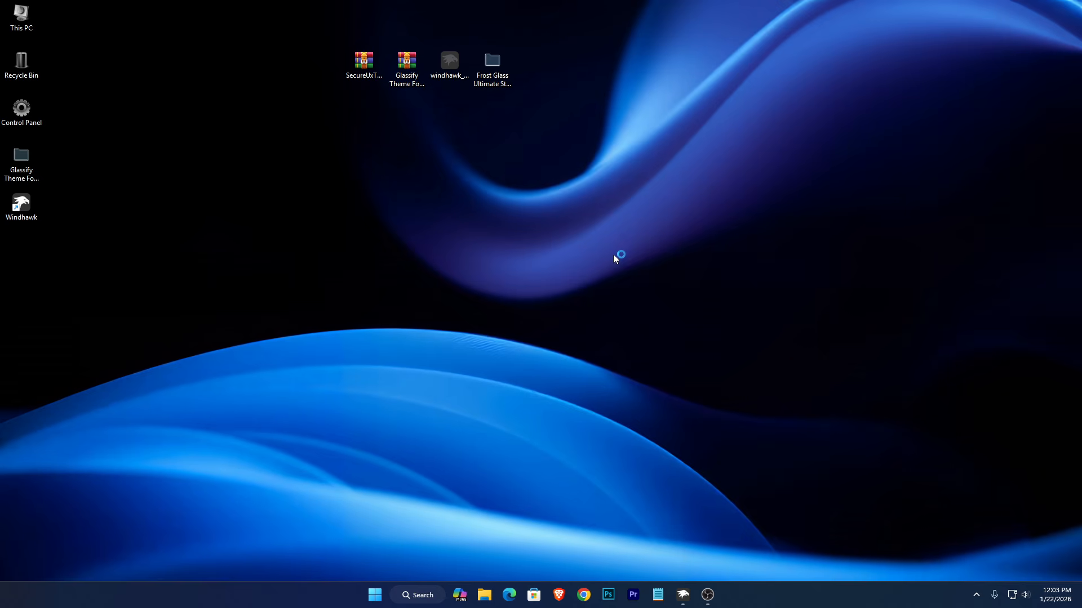
Step: Open This PC and then Local Disk (C:) to examine the drive and folder icons
{"action": "right_click", "coordinate": [24, 20]}
{"action": "left_click", "coordinate": [57, 63]}
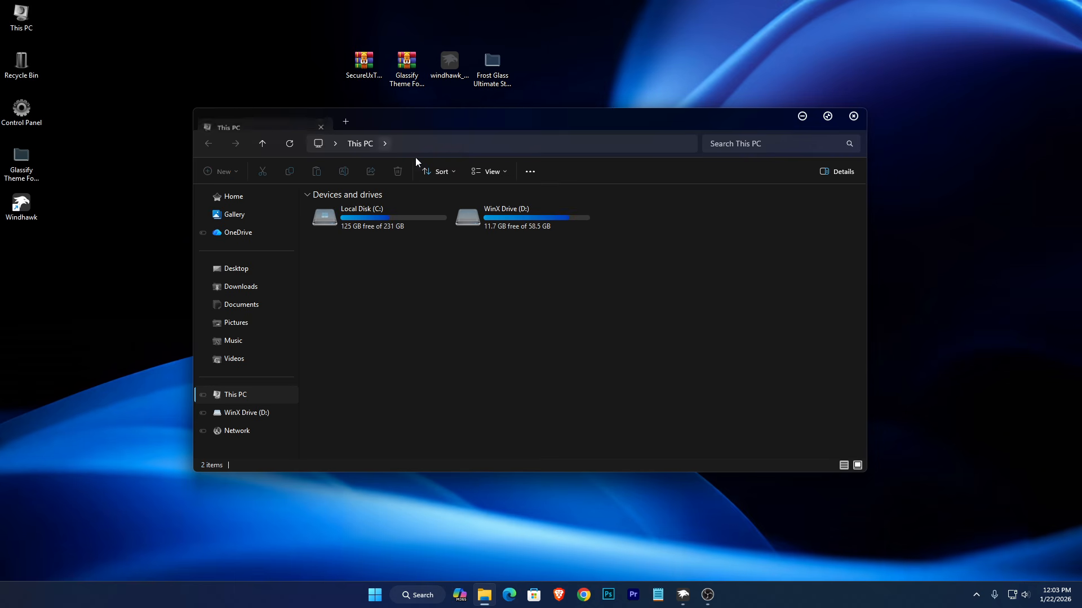
{"action": "mouse_move", "coordinate": [447, 129]}
{"action": "left_mouse_down"}
{"action": "mouse_move", "coordinate": [472, 133]}
{"action": "mouse_move", "coordinate": [459, 139]}
{"action": "left_mouse_up"}
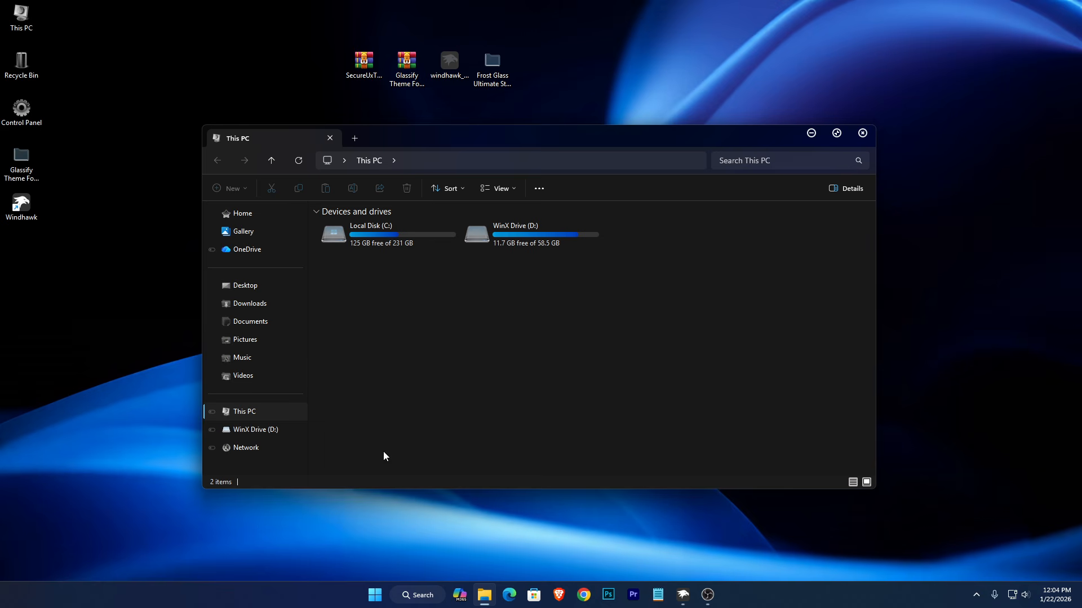
{"action": "right_click", "coordinate": [383, 234]}
{"action": "left_click", "coordinate": [423, 278]}
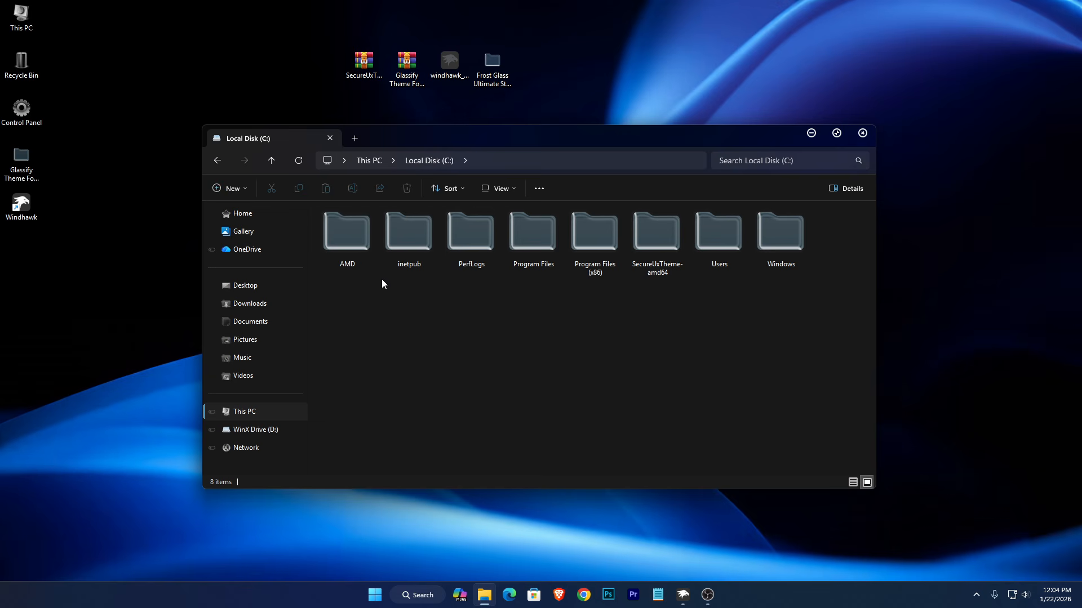
{"action": "left_click_drag", "start_coordinate": [383, 280], "coordinate": [474, 321]}
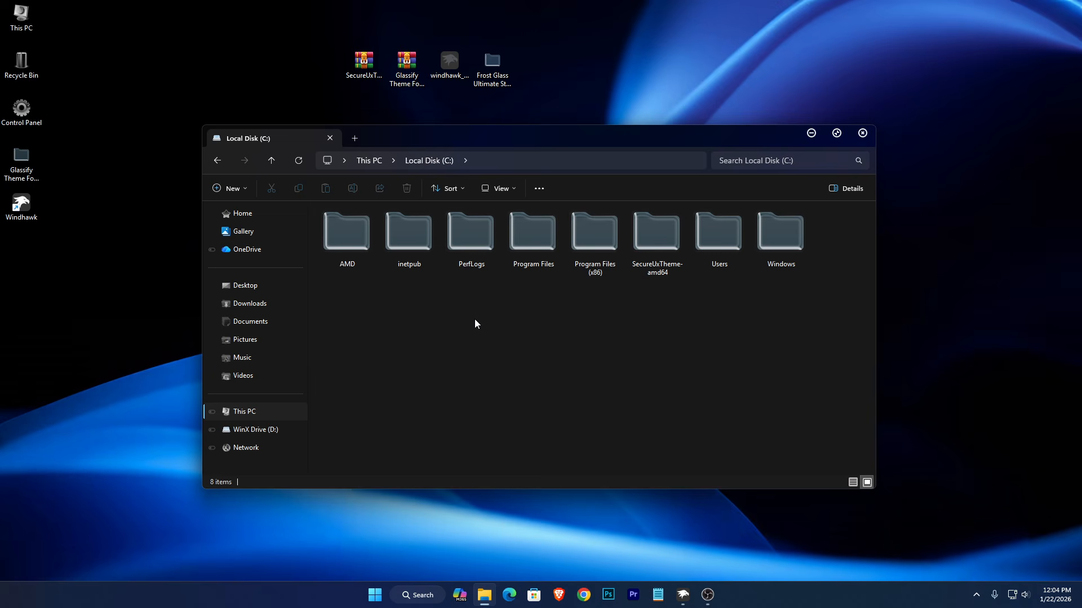
Step: Examine the folder icons inside AMD, return to Local Disk (C:), show its folders in details view, and close the window
{"action": "right_click", "coordinate": [354, 253]}
{"action": "left_click", "coordinate": [386, 292]}
{"action": "left_click_drag", "start_coordinate": [363, 331], "coordinate": [395, 231]}
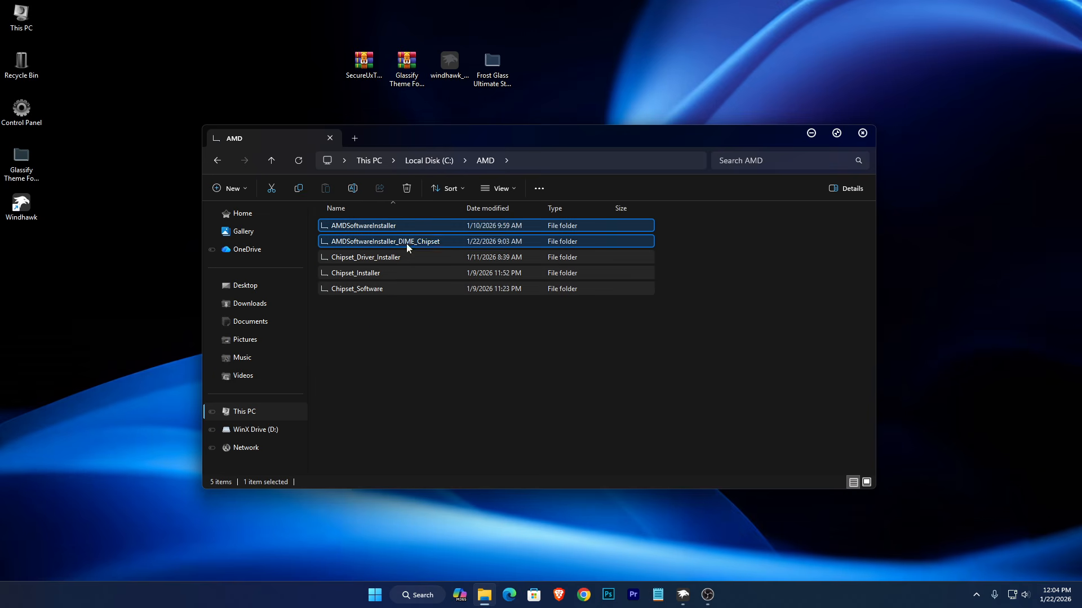
{"action": "left_click", "coordinate": [868, 482]}
{"action": "left_click", "coordinate": [852, 483]}
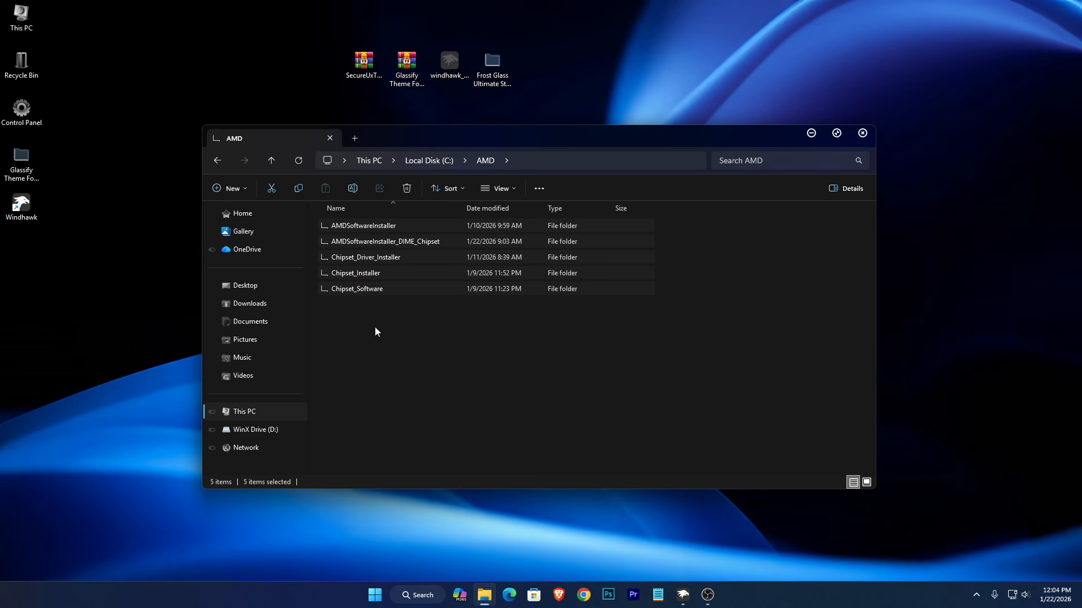
{"action": "left_click", "coordinate": [217, 162]}
{"action": "left_click", "coordinate": [852, 482]}
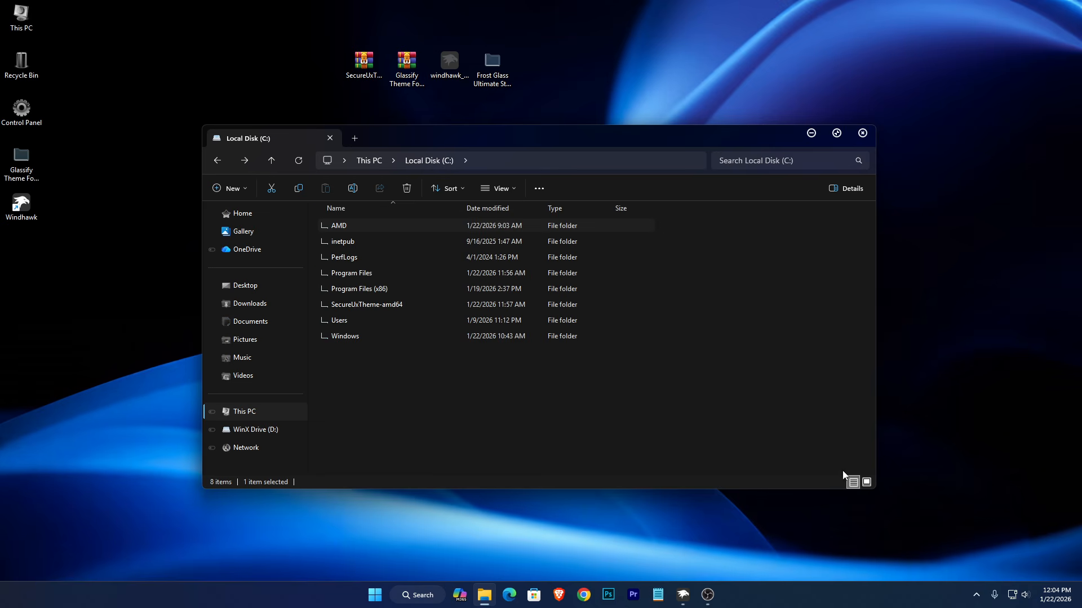
{"action": "left_click", "coordinate": [862, 133]}
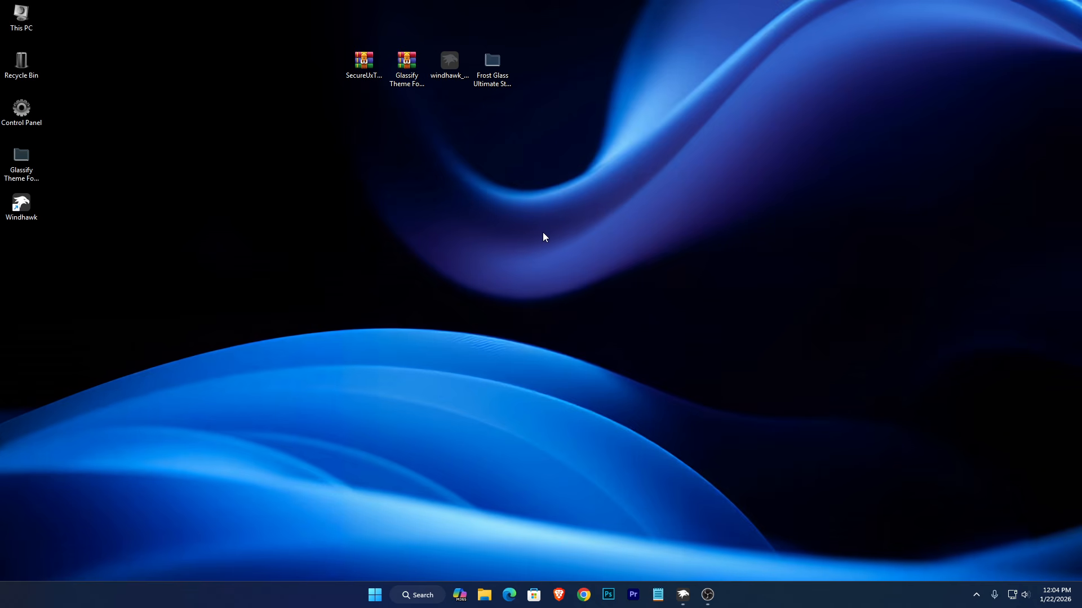
Step: Switch to Windhawk, install the Taskbar height and icon size mod, and open its advanced settings
{"action": "left_click", "coordinate": [679, 593]}
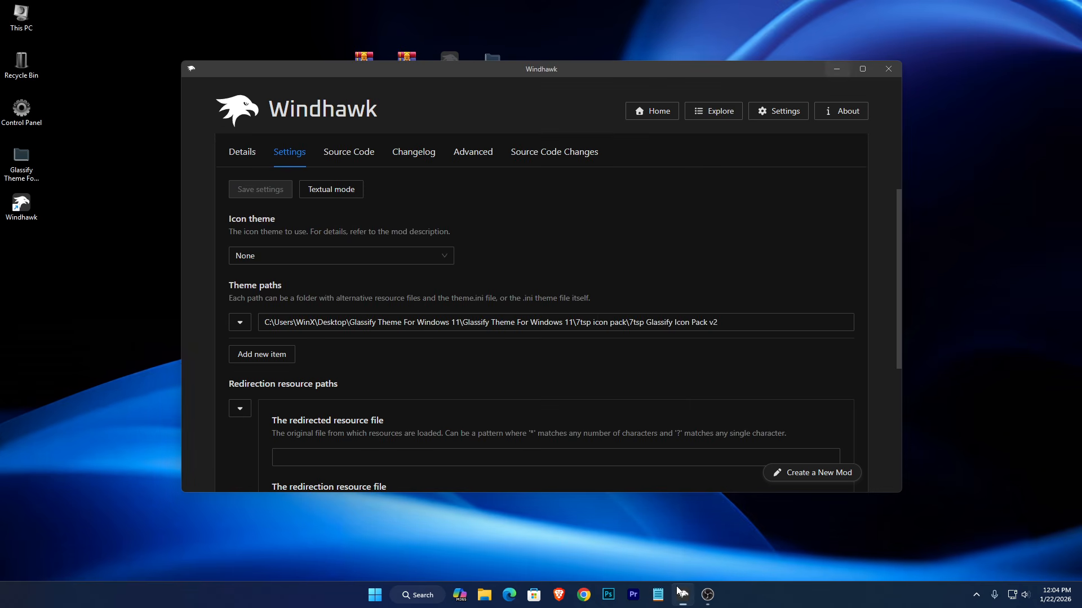
{"action": "left_click", "coordinate": [712, 113]}
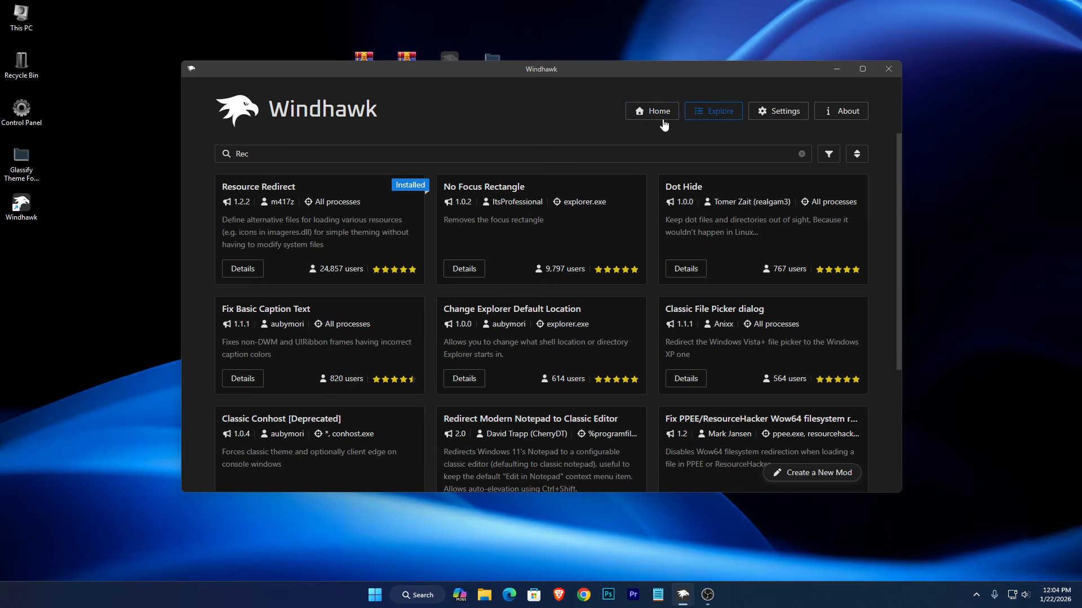
{"action": "left_click", "coordinate": [642, 112]}
{"action": "left_click", "coordinate": [705, 111]}
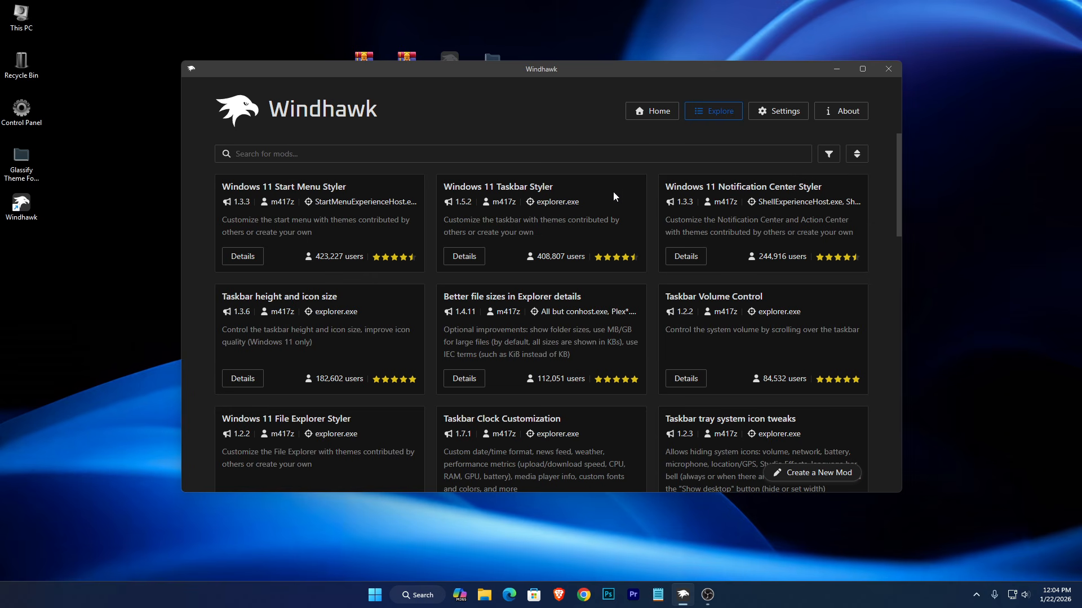
{"action": "left_click", "coordinate": [253, 381]}
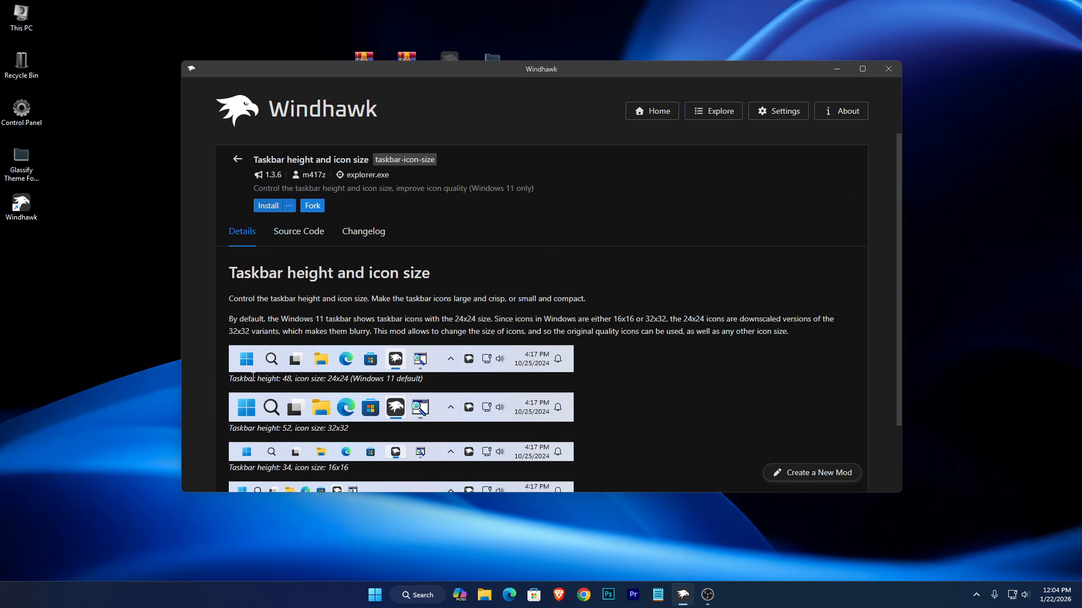
{"action": "left_click", "coordinate": [269, 206]}
{"action": "left_click", "coordinate": [612, 381]}
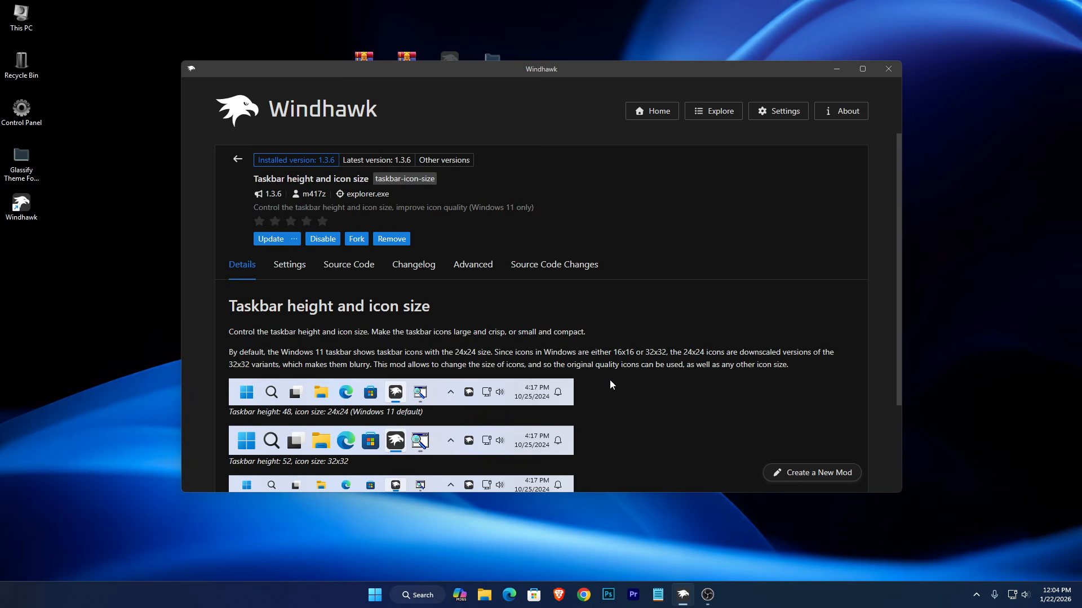
{"action": "left_click", "coordinate": [471, 276]}
Step: Copy the full contents of the Taskbar Hight & Icon Size text file from the desktop folder Frost Glass Ultimate Start Menu Style
{"action": "left_click_drag", "start_coordinate": [495, 68], "coordinate": [499, 103]}
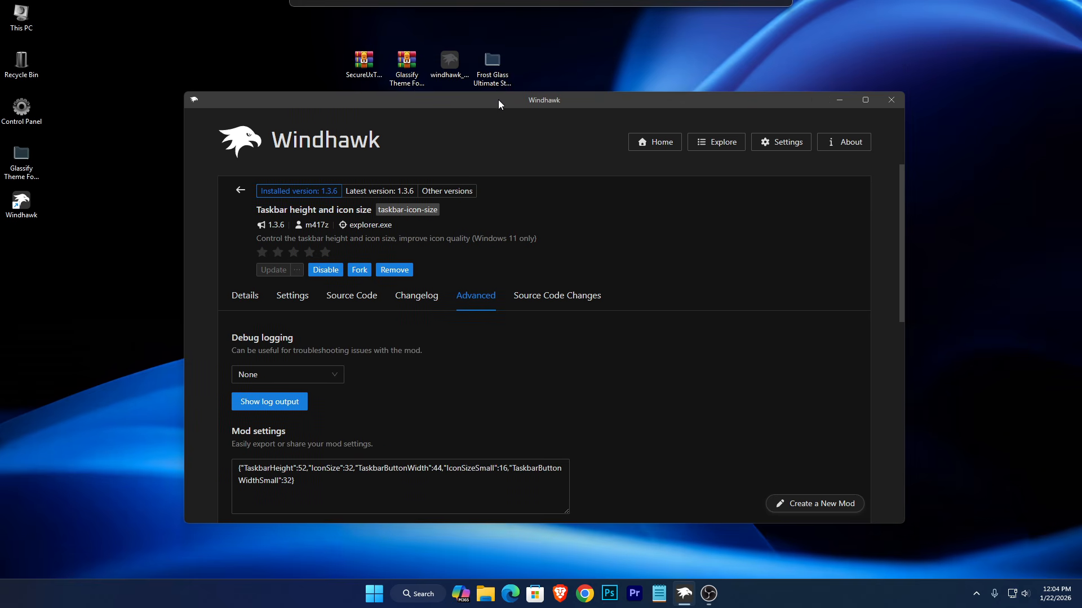
{"action": "right_click", "coordinate": [495, 83]}
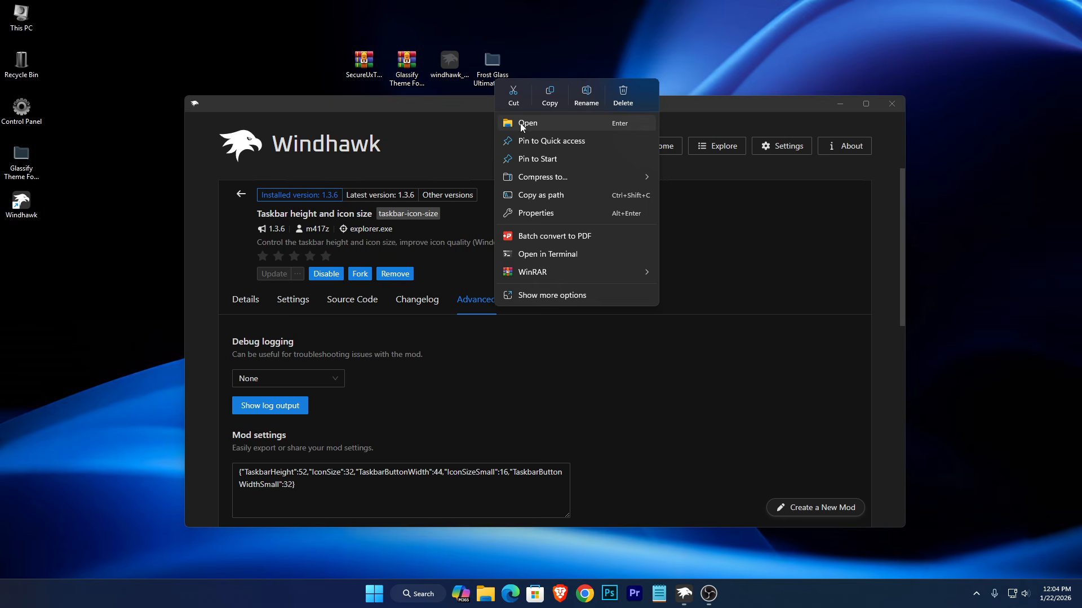
{"action": "left_click", "coordinate": [520, 123]}
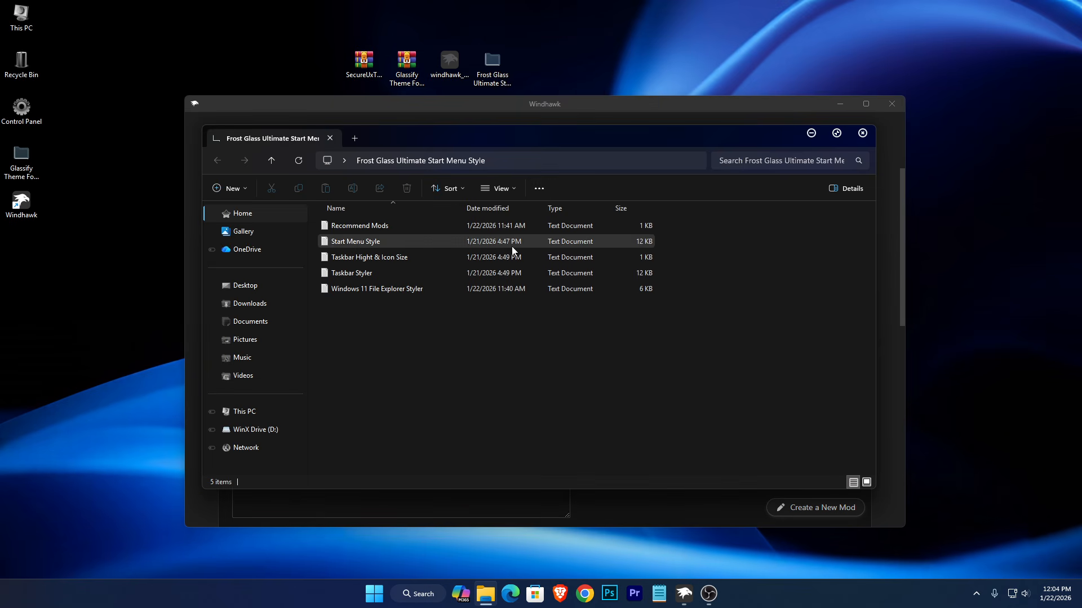
{"action": "right_click", "coordinate": [362, 259]}
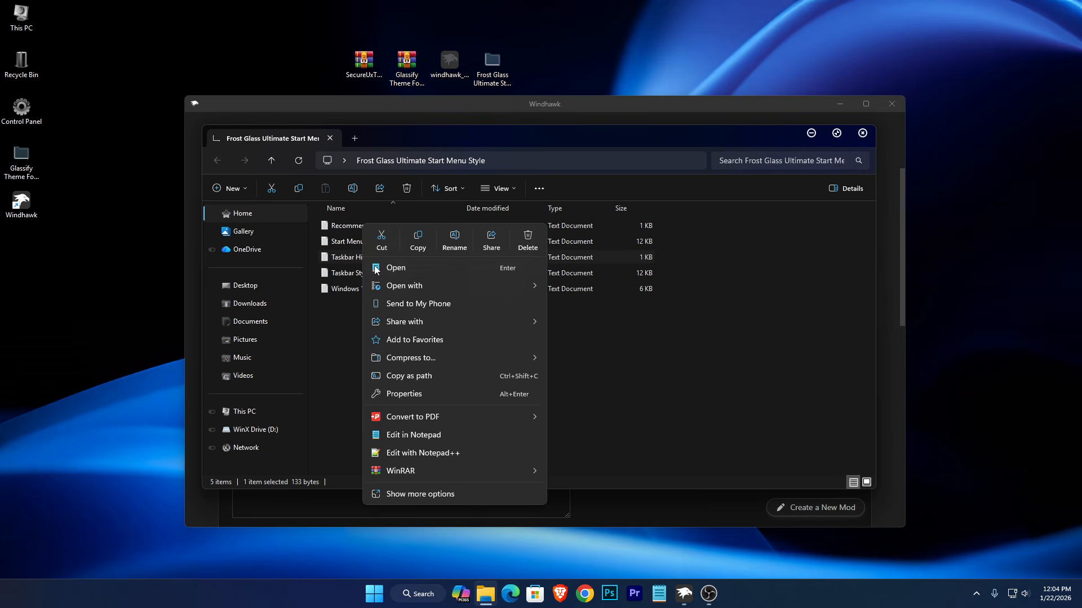
{"action": "left_click", "coordinate": [365, 268]}
{"action": "left_click", "coordinate": [142, 198]}
{"action": "key", "text": "ctrl+a"}
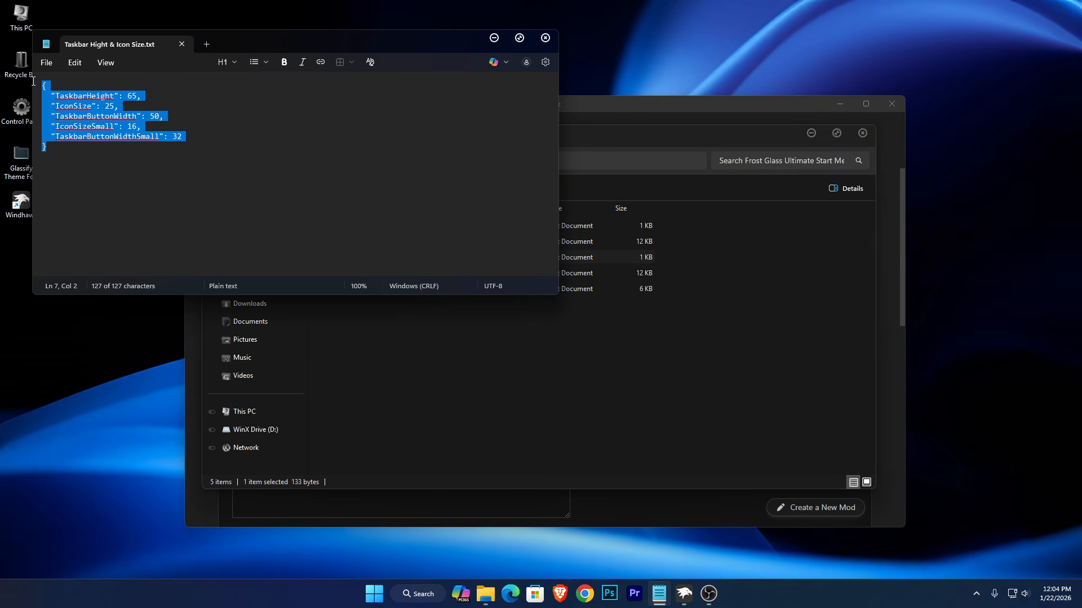
{"action": "right_click", "coordinate": [72, 107]}
{"action": "left_click", "coordinate": [126, 119]}
{"action": "left_click", "coordinate": [545, 39]}
{"action": "left_click", "coordinate": [811, 134]}
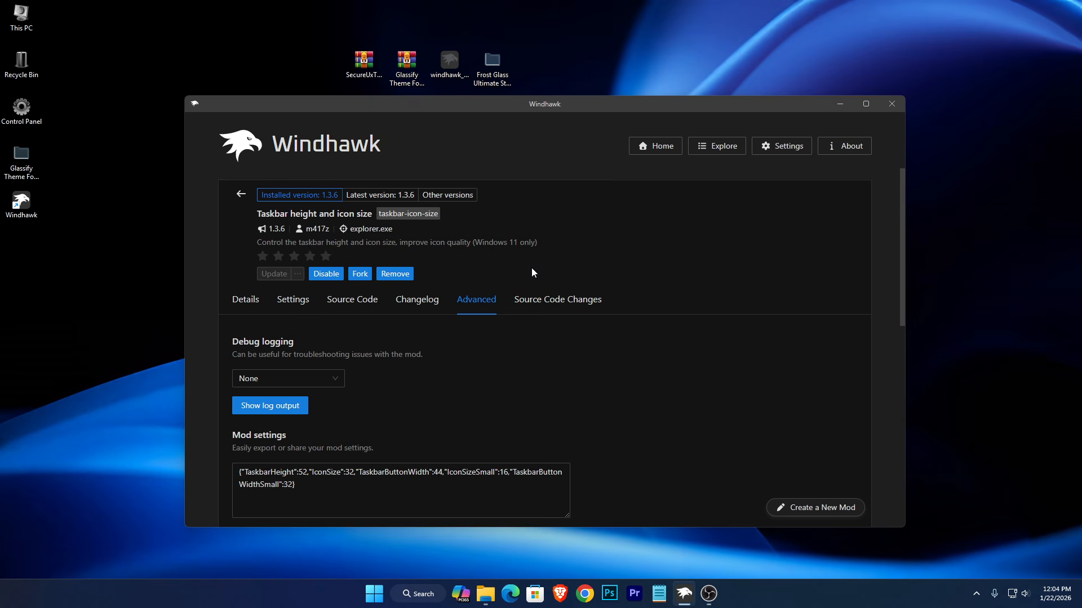
Step: Replace the mod settings with the copied text (TaskbarHeight 65, IconSize 25, TaskbarButtonWidth 50), save them, and return to the mod list
{"action": "left_click_drag", "start_coordinate": [342, 488], "coordinate": [203, 455]}
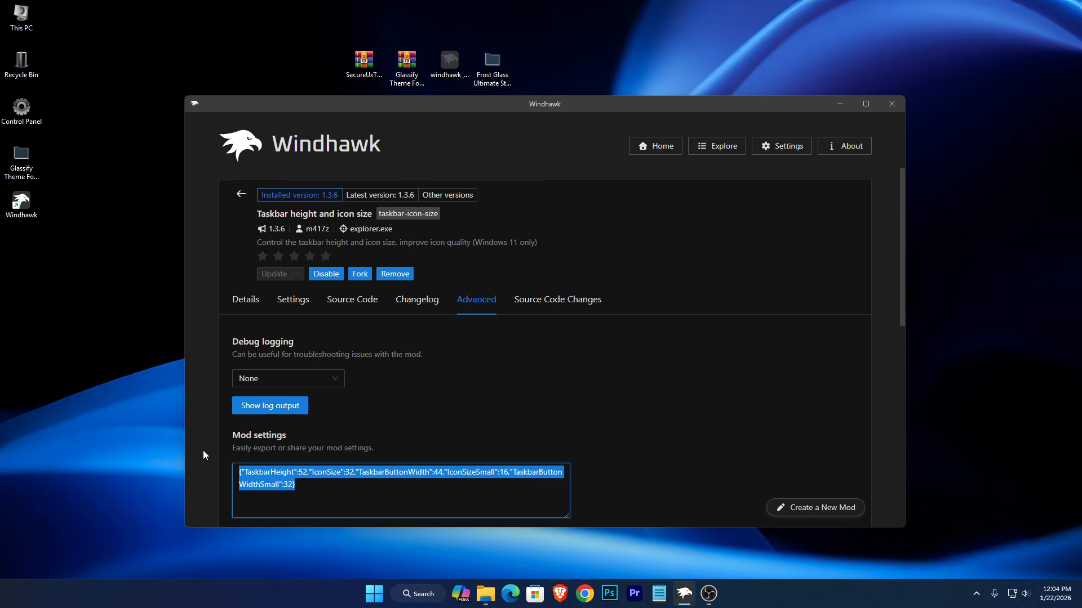
{"action": "right_click", "coordinate": [280, 473]}
{"action": "left_click", "coordinate": [291, 434]}
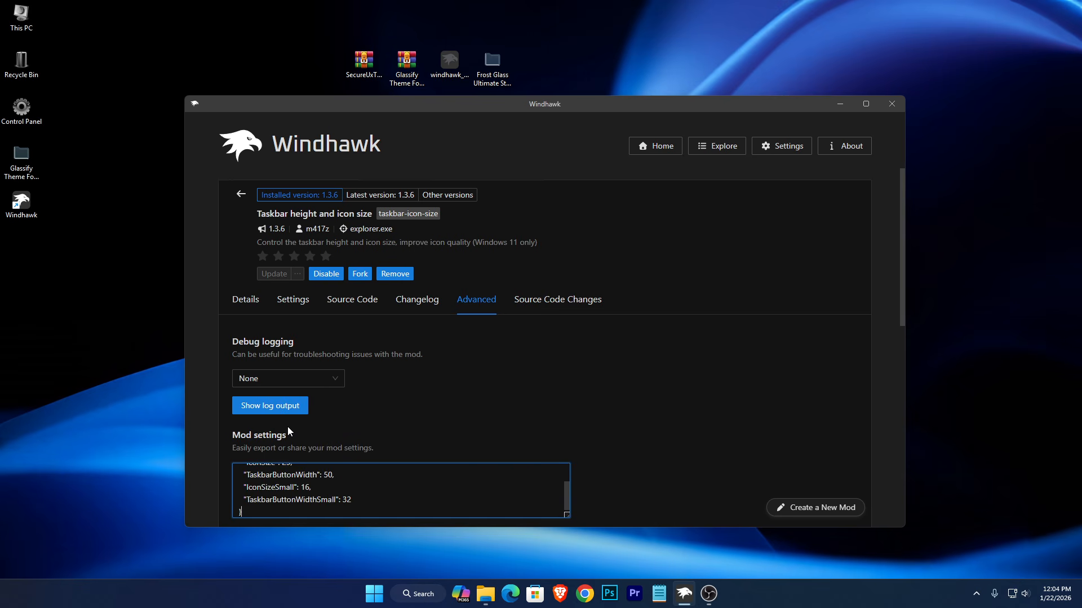
{"action": "scroll", "coordinate": [526, 431], "scroll_direction": "down", "scroll_amount": 2}
{"action": "left_click", "coordinate": [306, 423]}
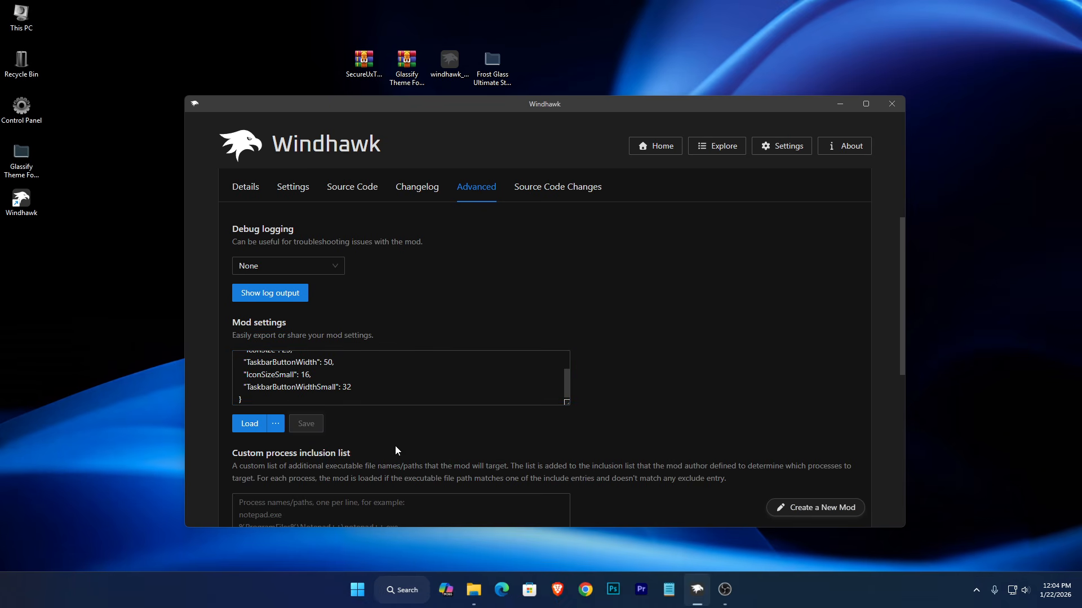
{"action": "scroll", "coordinate": [605, 371], "scroll_direction": "up", "scroll_amount": 2}
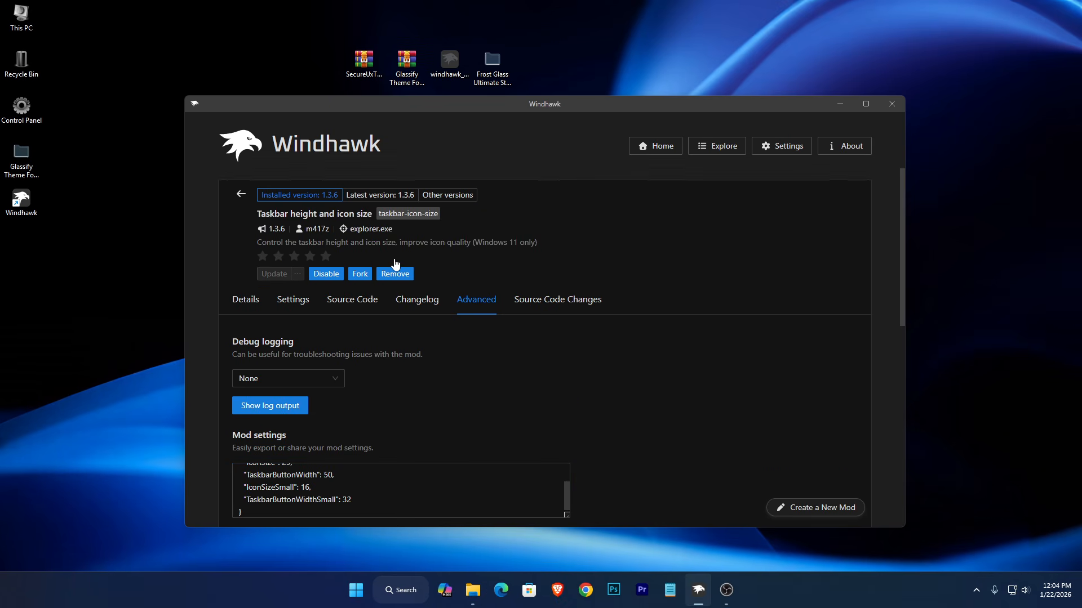
{"action": "left_click", "coordinate": [239, 199]}
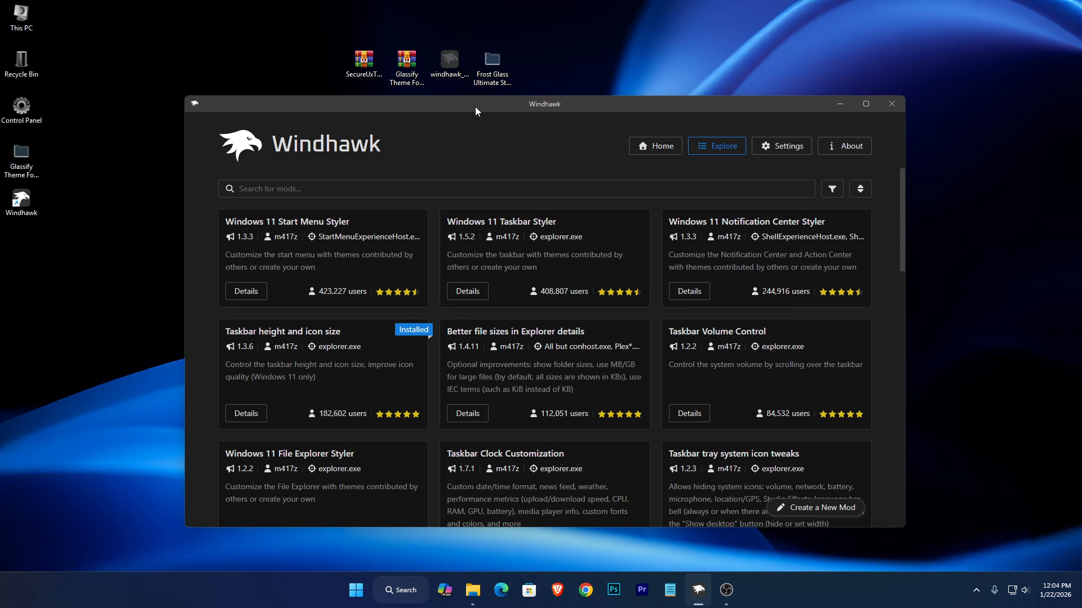
Step: Install the Windows 11 Taskbar Styler mod and open its advanced mod settings
{"action": "left_click_drag", "start_coordinate": [475, 107], "coordinate": [478, 99]}
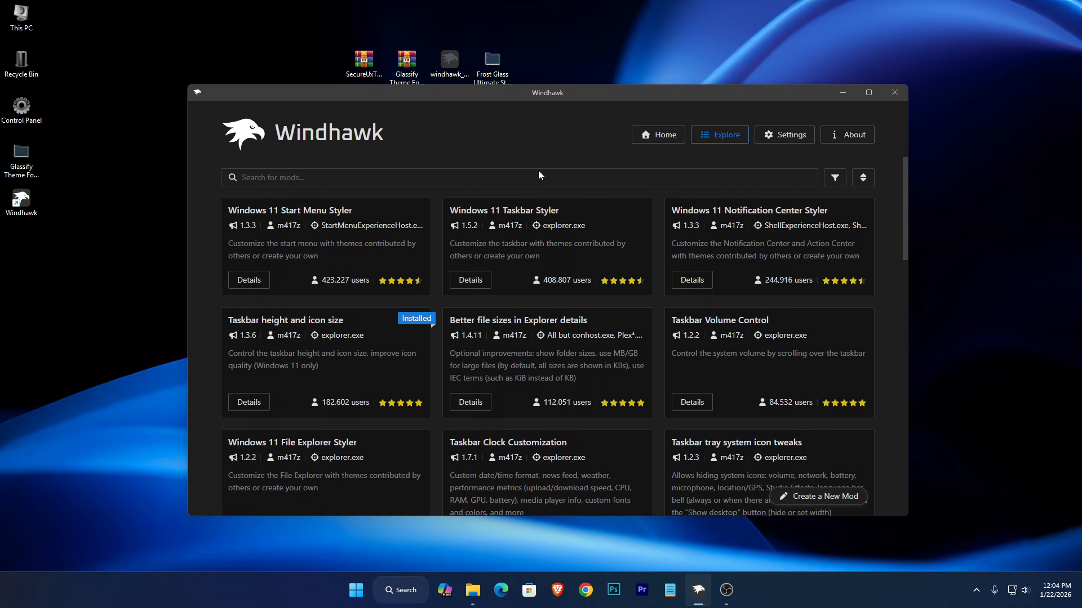
{"action": "left_click", "coordinate": [471, 280]}
{"action": "left_click", "coordinate": [268, 235]}
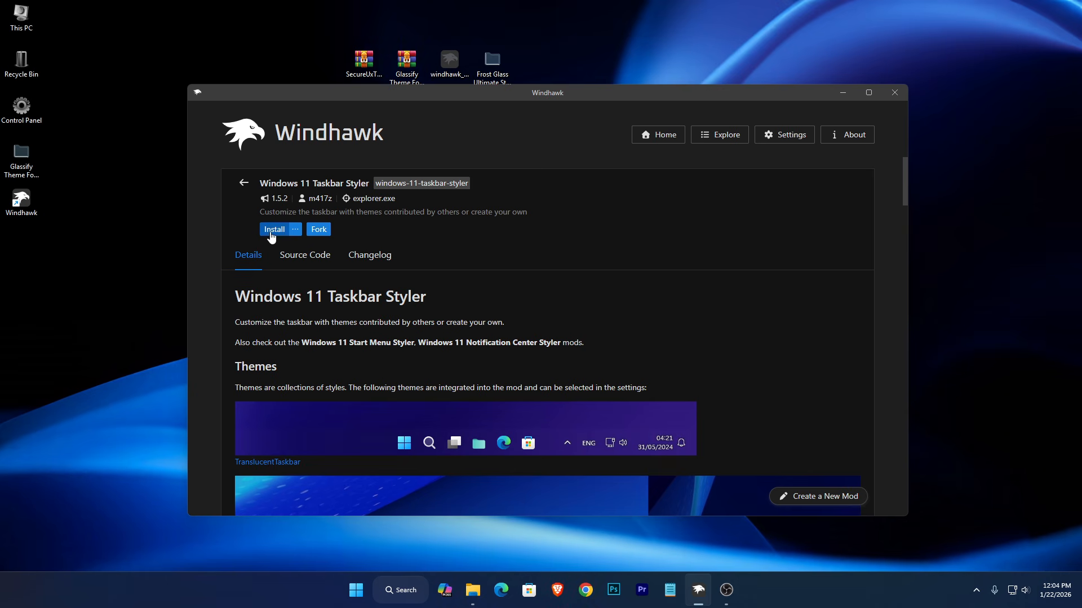
{"action": "left_click", "coordinate": [602, 404]}
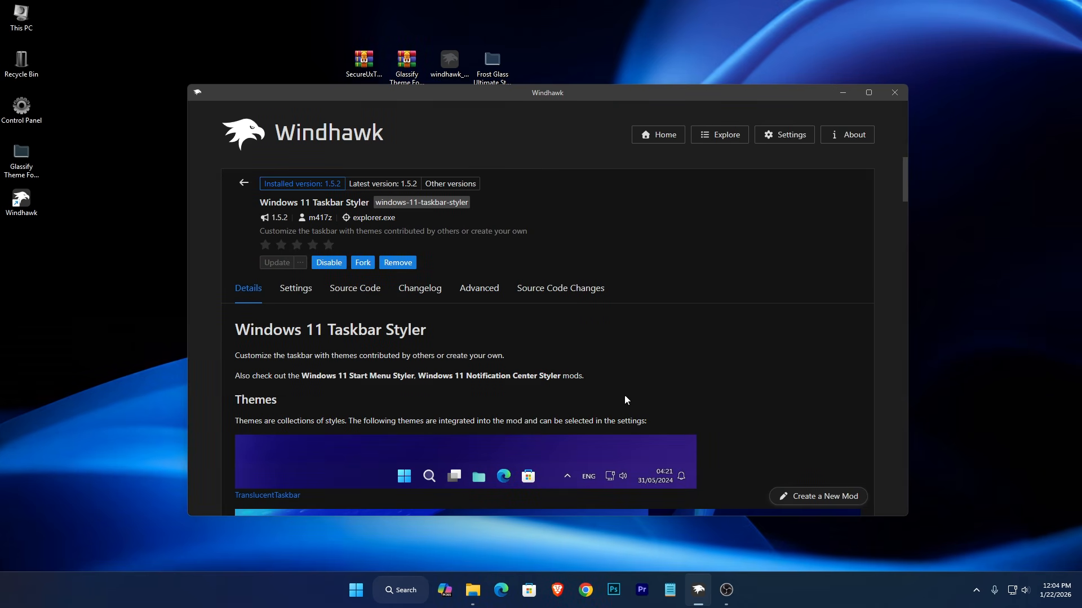
{"action": "left_click", "coordinate": [497, 297]}
{"action": "scroll", "coordinate": [740, 355], "scroll_direction": "down", "scroll_amount": 2}
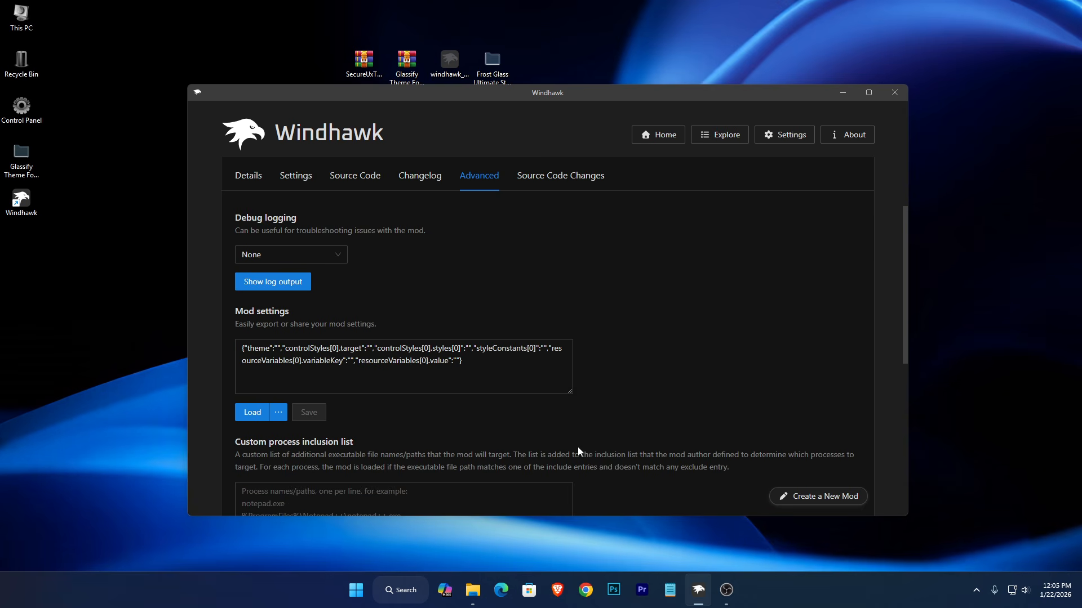
Step: Copy the full contents of the Taskbar Styler text file from the Frost Glass Ultimate Start Menu Style folder and close the file
{"action": "left_click", "coordinate": [473, 589]}
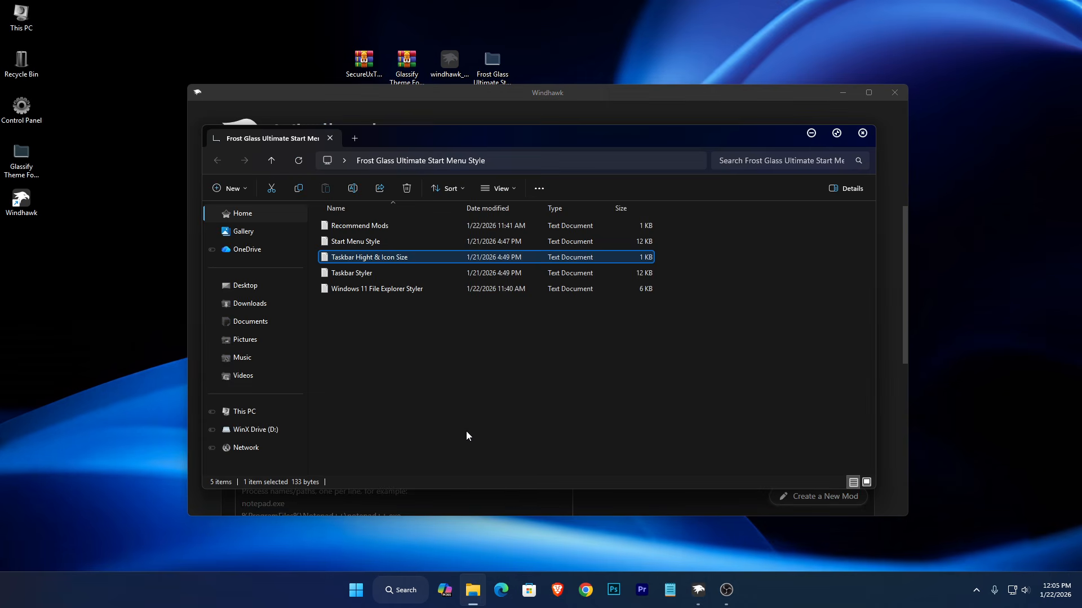
{"action": "left_click", "coordinate": [359, 277]}
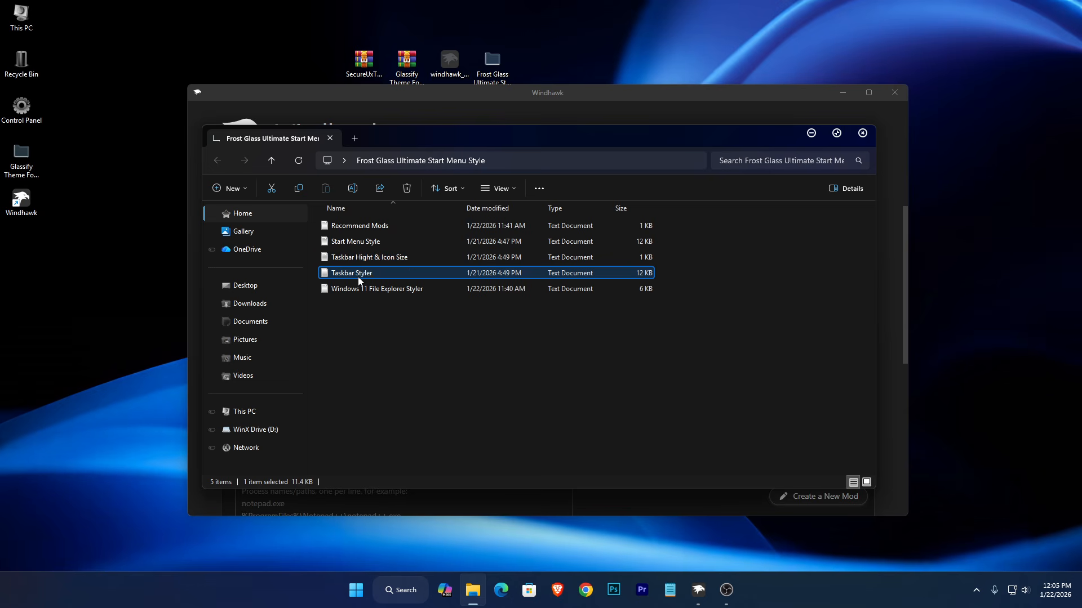
{"action": "right_click", "coordinate": [357, 276]}
{"action": "key", "text": "Escape"}
{"action": "key", "text": "Return"}
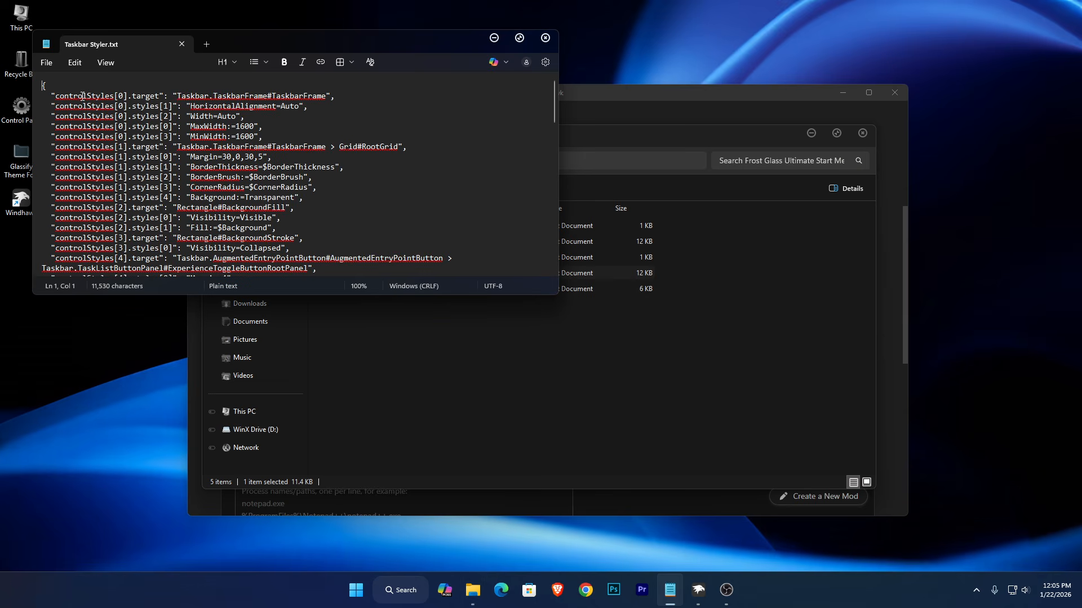
{"action": "key", "text": "ctrl+a"}
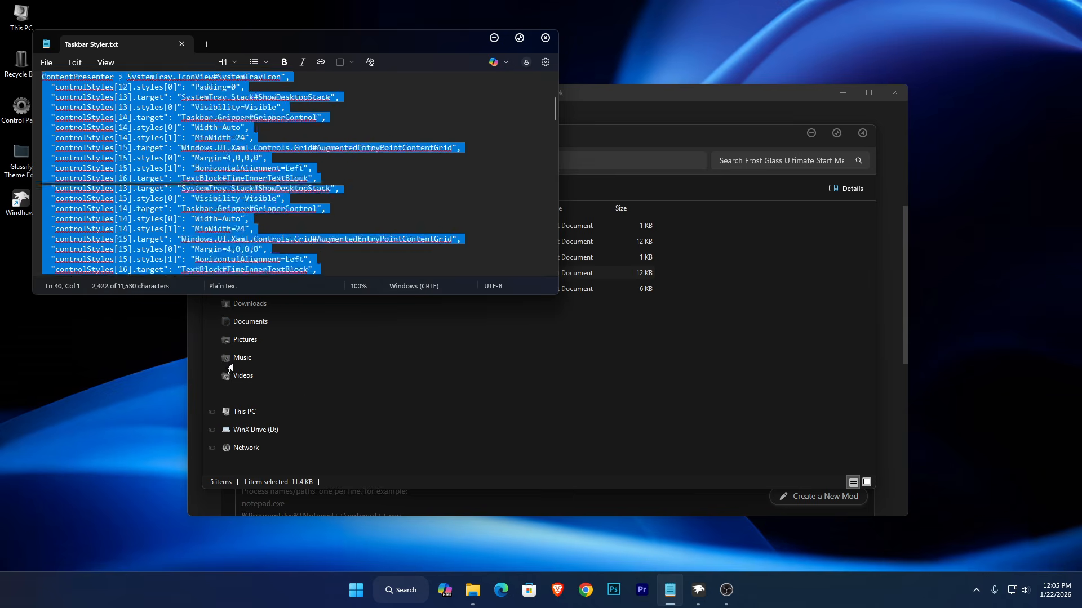
{"action": "right_click", "coordinate": [169, 176]}
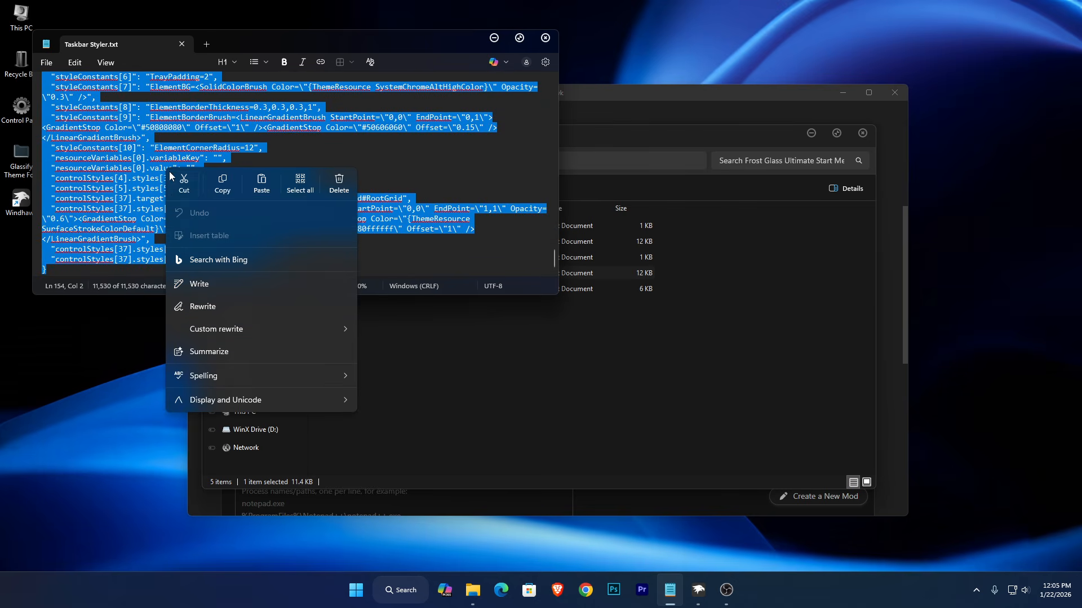
{"action": "left_click", "coordinate": [223, 183]}
{"action": "left_click", "coordinate": [545, 37]}
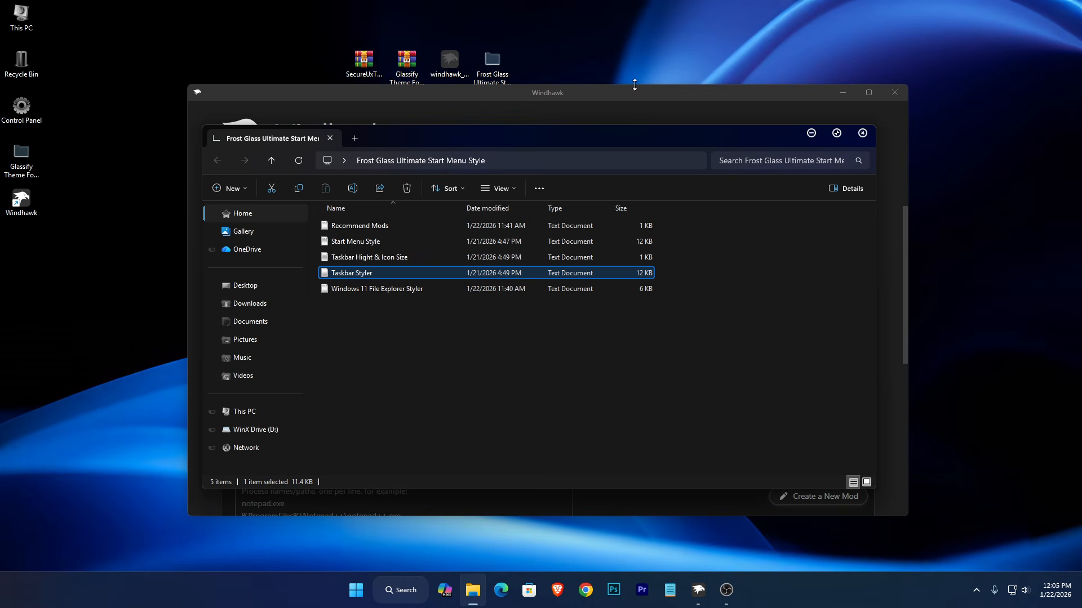
Step: Replace the Windows 11 Taskbar Styler mod settings with the copied style text, save them, and return to the mod list
{"action": "left_click", "coordinate": [631, 93]}
{"action": "left_click", "coordinate": [486, 367]}
{"action": "key", "text": "ctrl+a"}
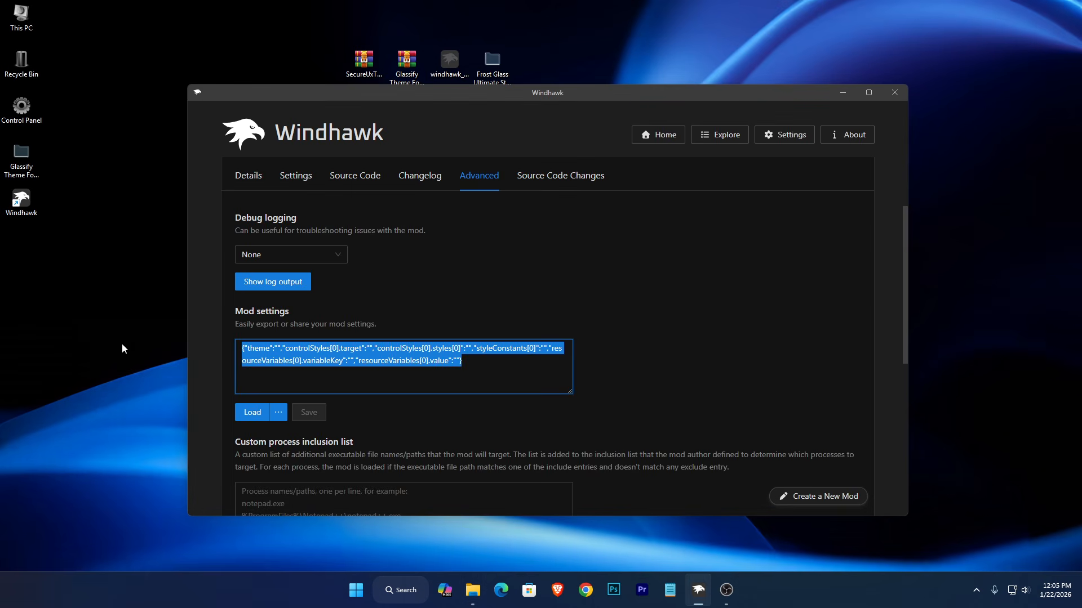
{"action": "right_click", "coordinate": [364, 382]}
{"action": "left_click", "coordinate": [385, 426]}
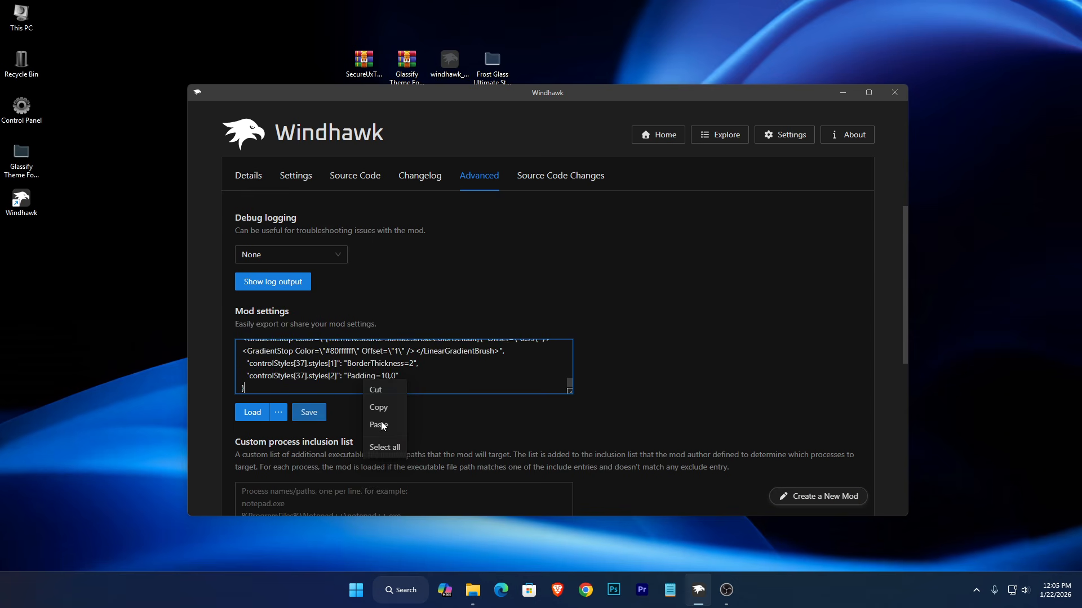
{"action": "left_click", "coordinate": [309, 413]}
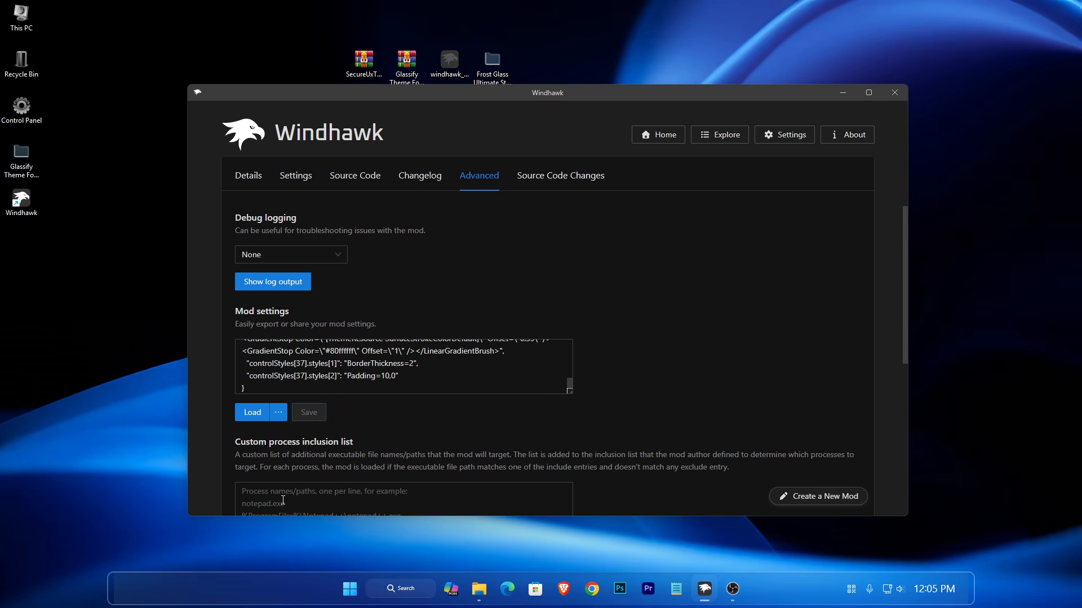
{"action": "scroll", "coordinate": [524, 454], "scroll_direction": "up", "scroll_amount": 2}
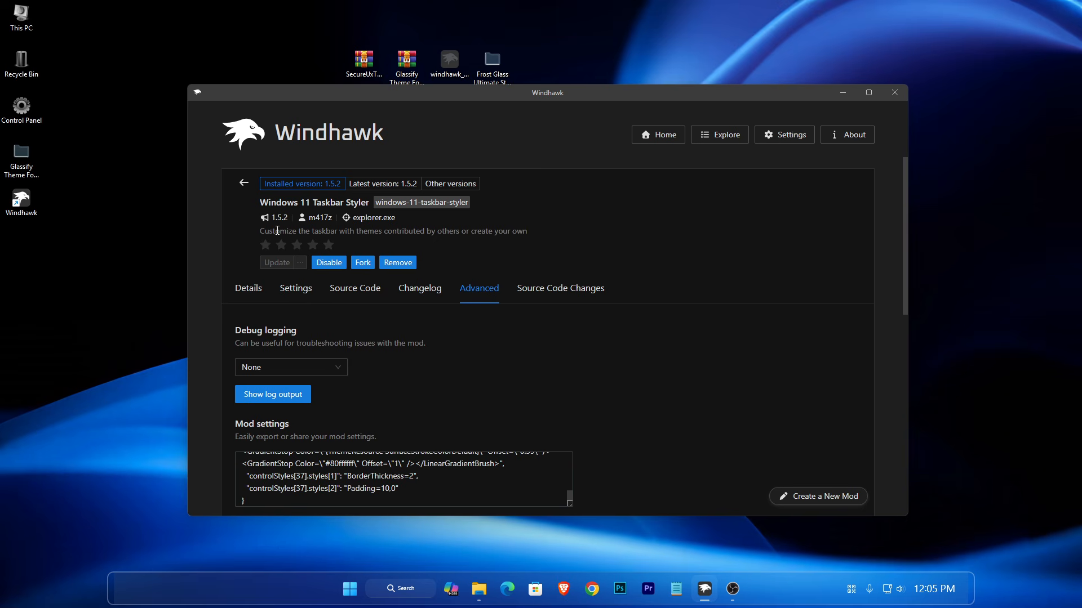
{"action": "left_click", "coordinate": [243, 183]}
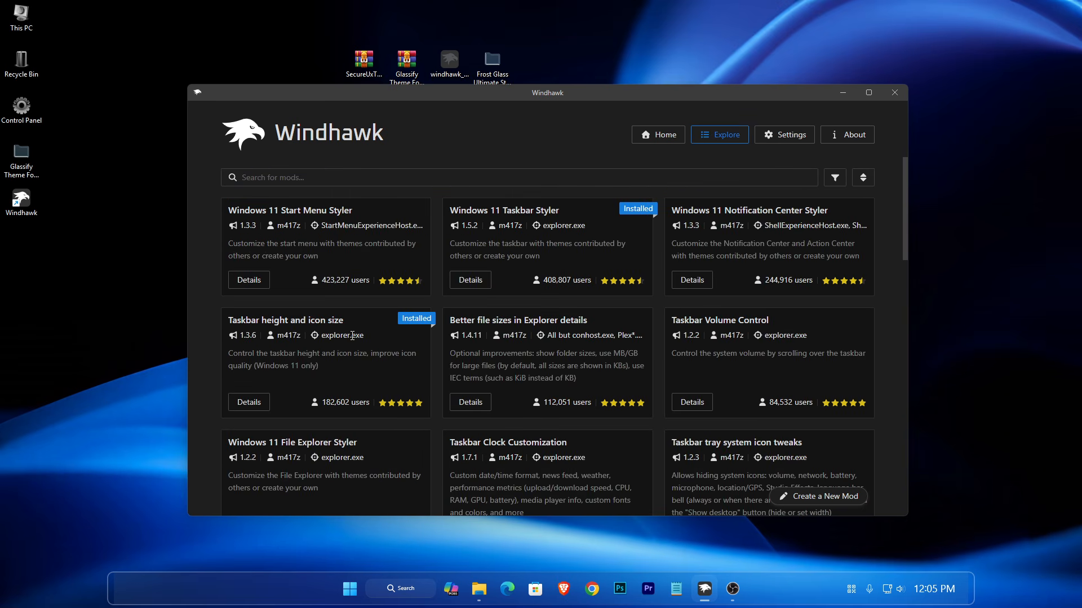
{"action": "scroll", "coordinate": [407, 292], "scroll_direction": "down", "scroll_amount": 1}
{"action": "scroll", "coordinate": [397, 306], "scroll_direction": "up", "scroll_amount": 1}
{"action": "left_click_drag", "start_coordinate": [449, 100], "coordinate": [456, 114]}
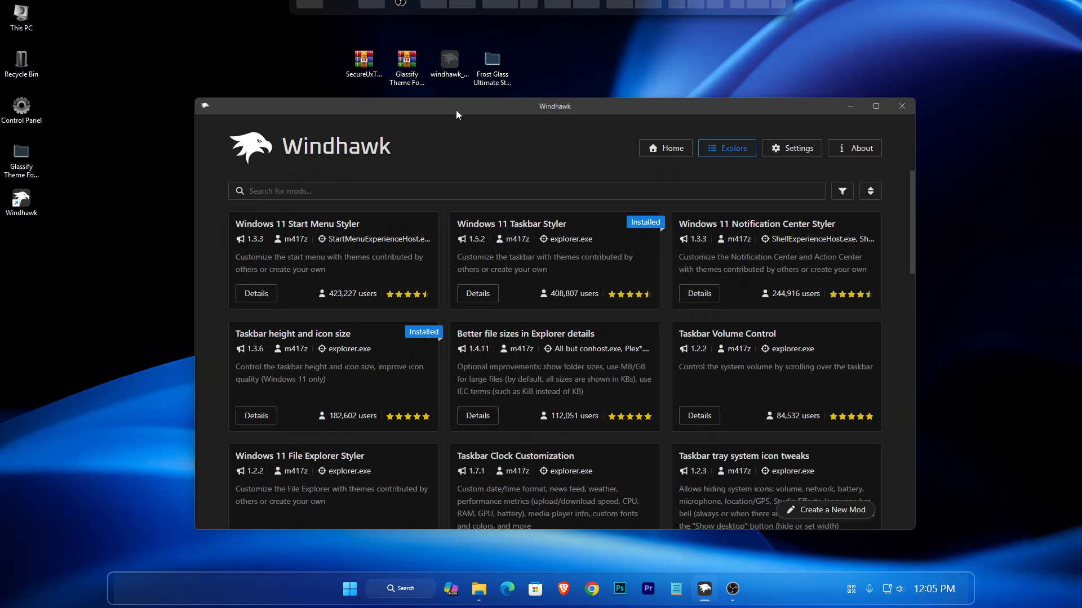
Step: Copy the name of the Windows 11 File Explorer Styler text file without renaming it, and minimize the folder window
{"action": "left_click", "coordinate": [479, 589]}
{"action": "left_click", "coordinate": [437, 361]}
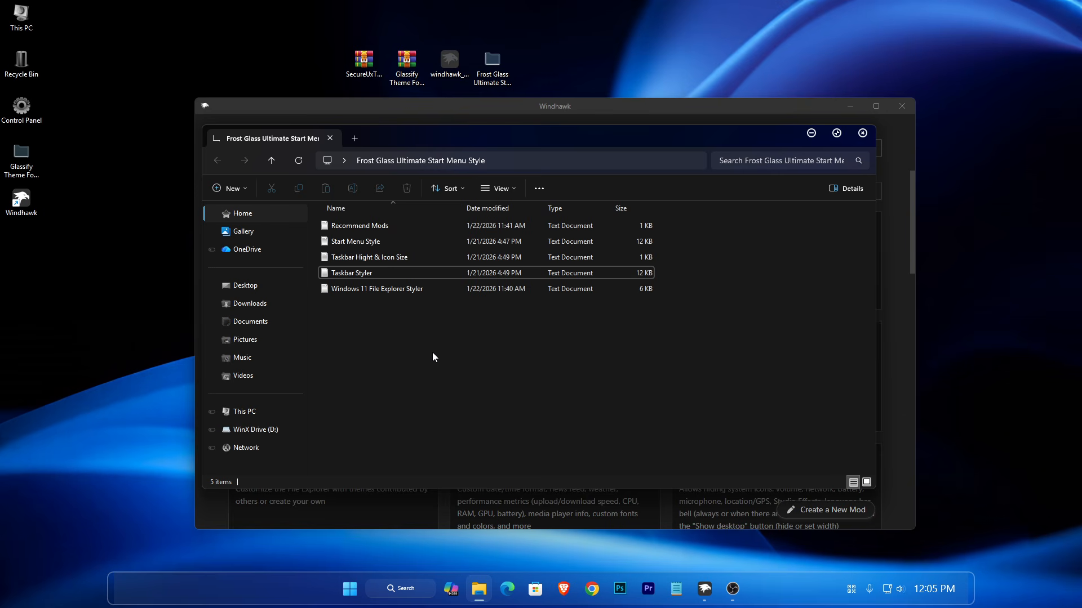
{"action": "left_click", "coordinate": [361, 291]}
{"action": "right_click", "coordinate": [361, 290]}
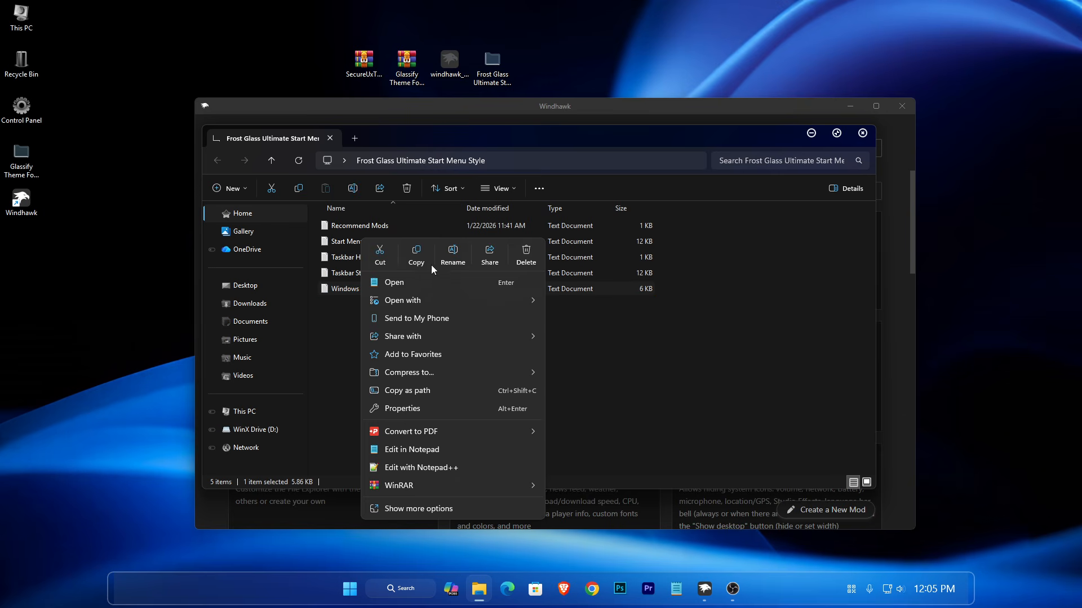
{"action": "left_click", "coordinate": [446, 256]}
{"action": "right_click", "coordinate": [408, 290]}
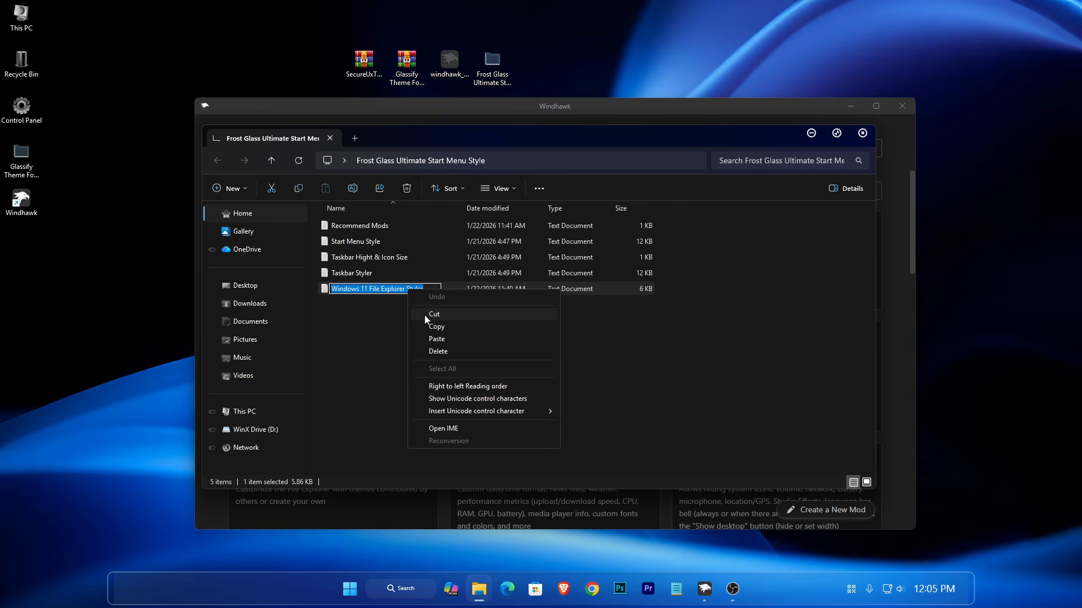
{"action": "left_click", "coordinate": [433, 329]}
{"action": "key", "text": "Escape"}
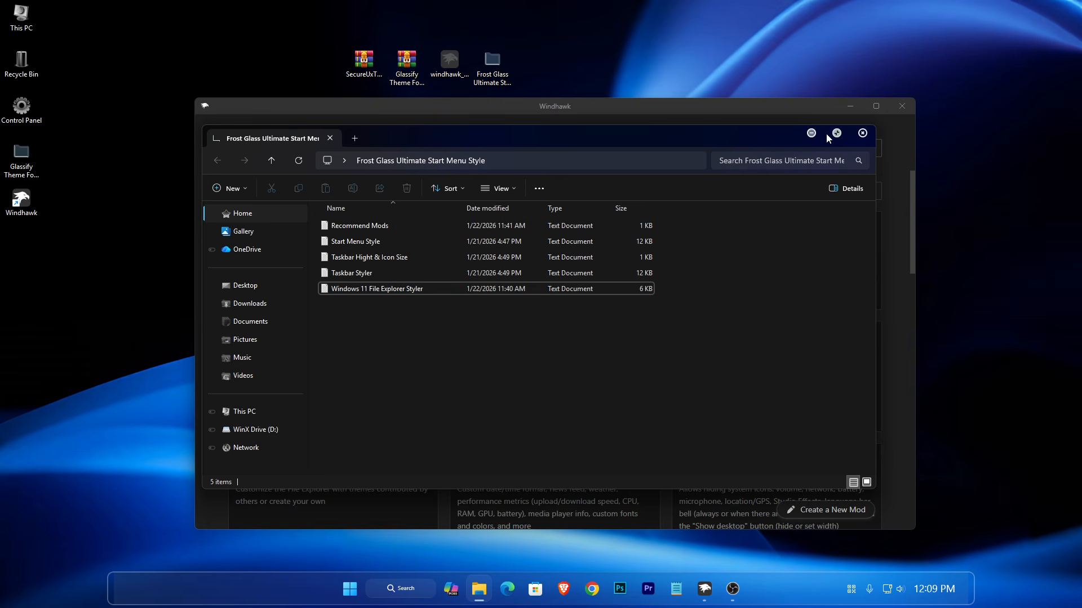
{"action": "left_click", "coordinate": [811, 133]}
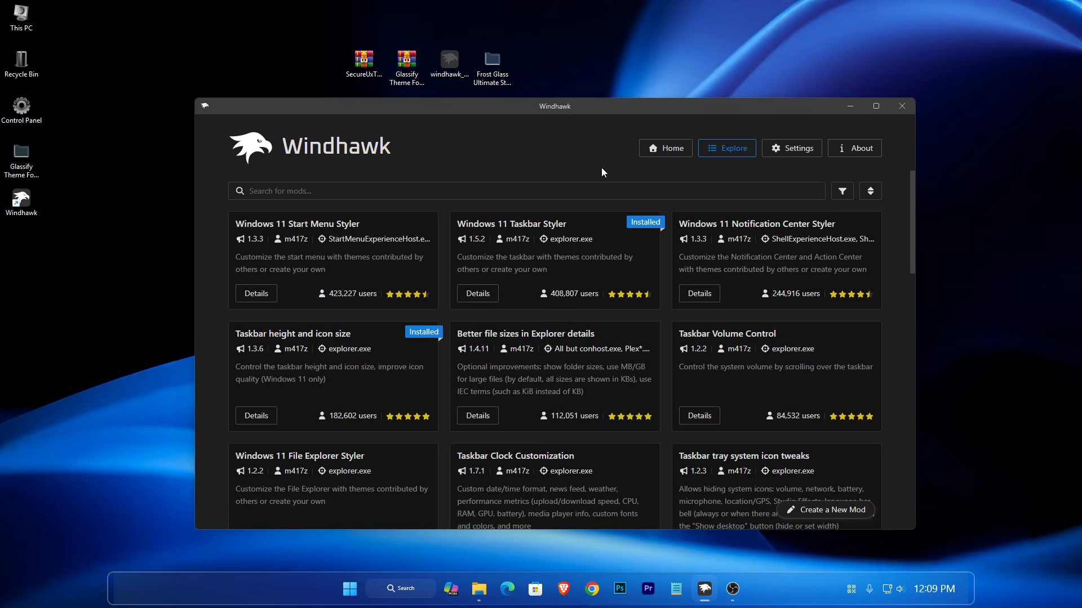
Step: Search the mod list for the copied name Windows 11 File Explorer Styler and open the mod's details
{"action": "left_click", "coordinate": [522, 190]}
{"action": "right_click", "coordinate": [522, 190]}
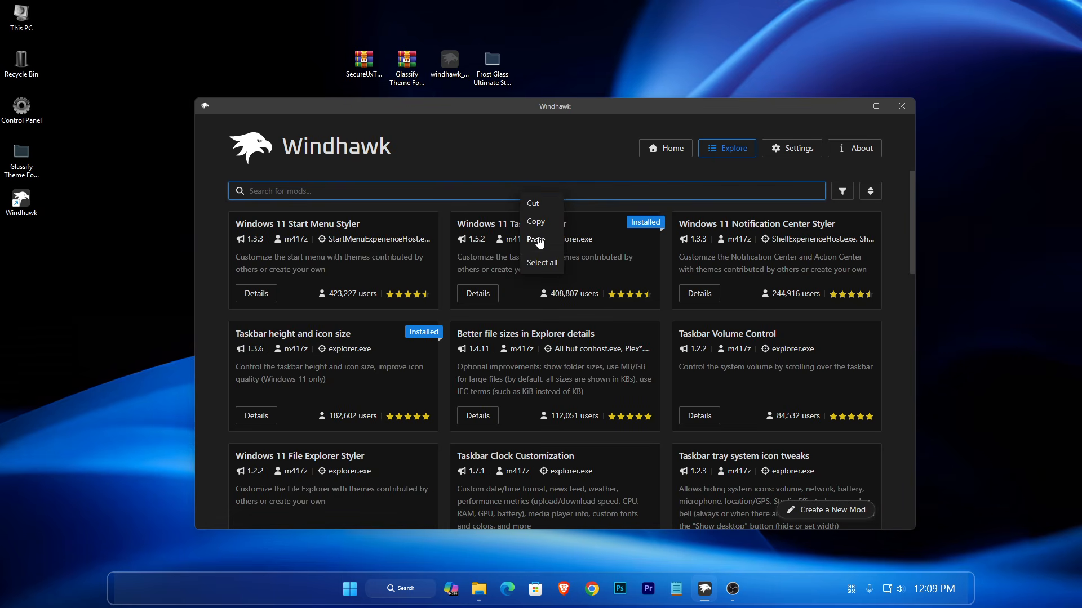
{"action": "left_click", "coordinate": [537, 239]}
{"action": "left_click", "coordinate": [261, 296]}
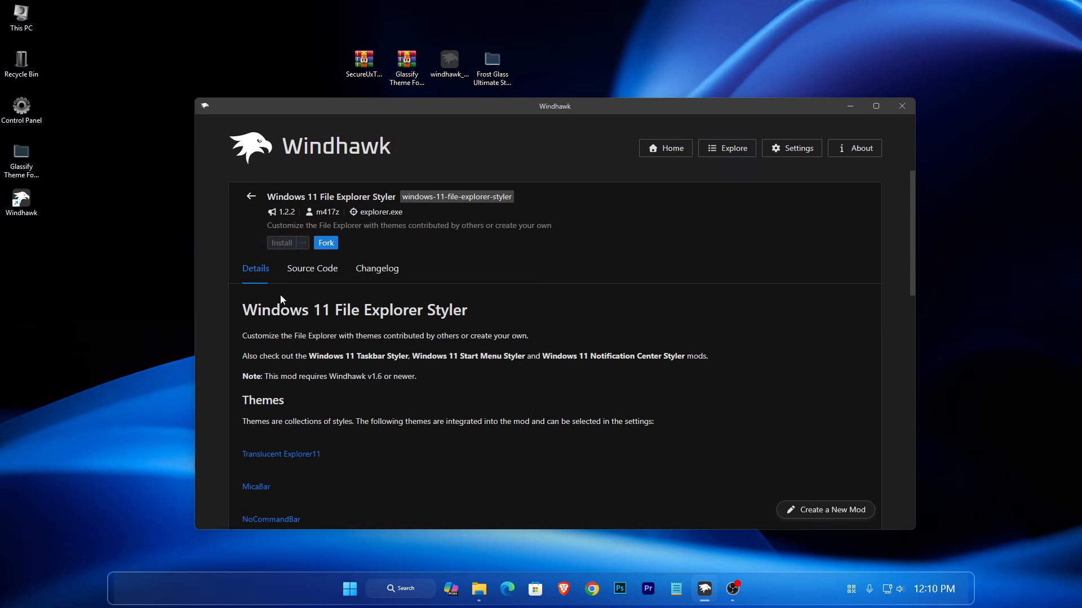
Step: Install the Windows 11 File Explorer Styler mod, accepting the risk, and open its advanced mod settings
{"action": "left_click", "coordinate": [282, 244]}
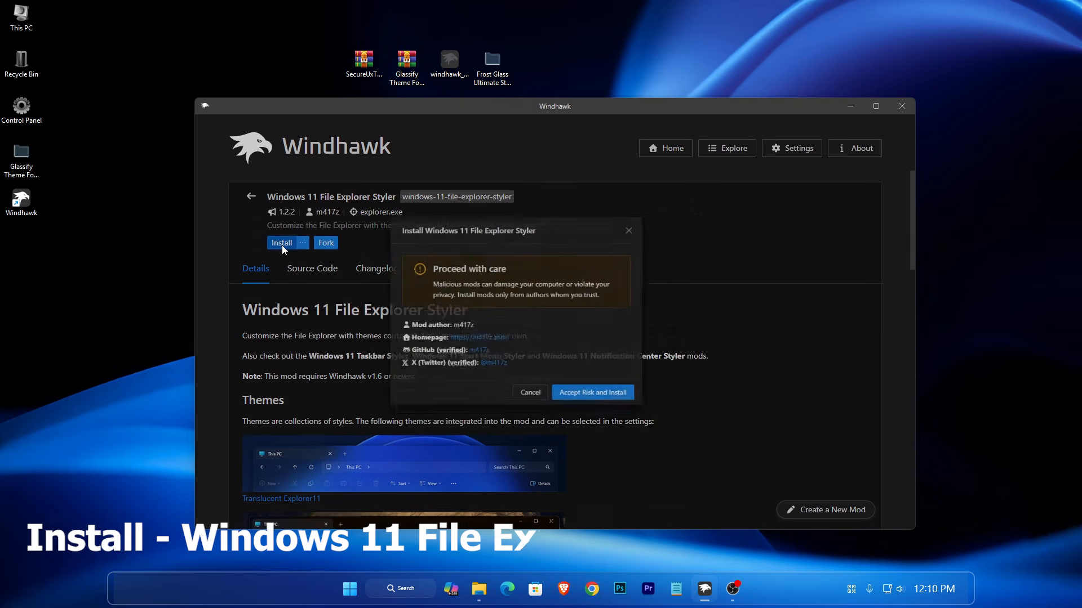
{"action": "left_click", "coordinate": [649, 416]}
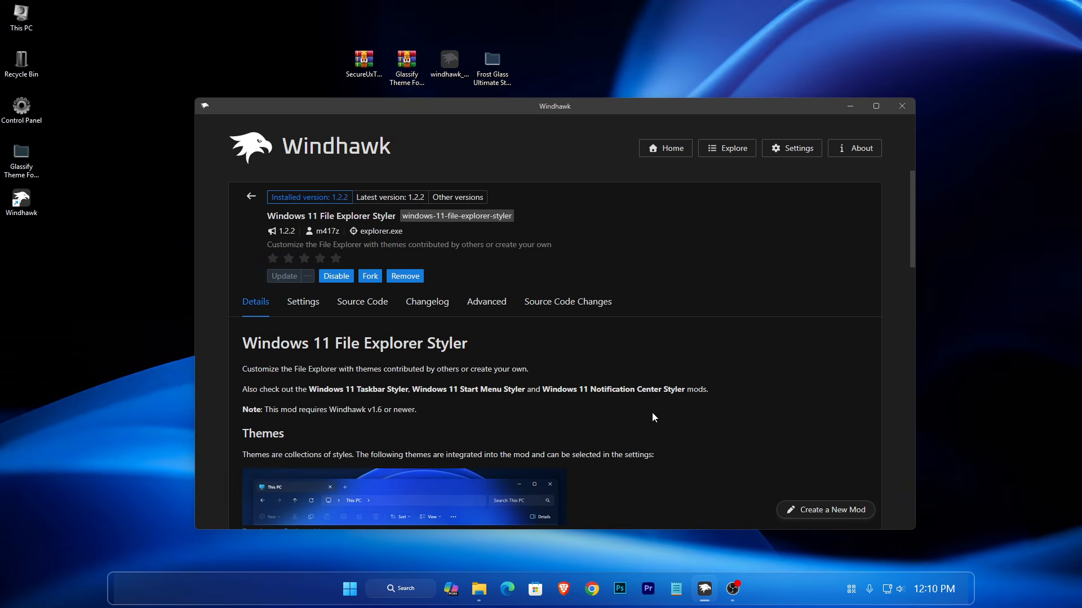
{"action": "scroll", "coordinate": [663, 412], "scroll_direction": "down", "scroll_amount": 3}
{"action": "scroll", "coordinate": [622, 376], "scroll_direction": "up", "scroll_amount": 2}
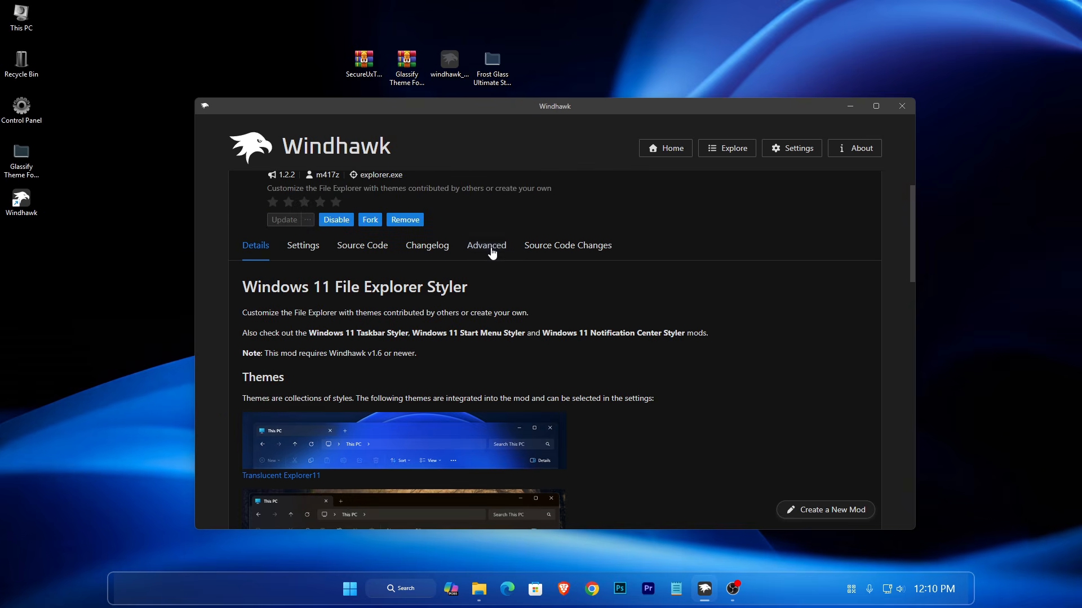
{"action": "left_click", "coordinate": [487, 246]}
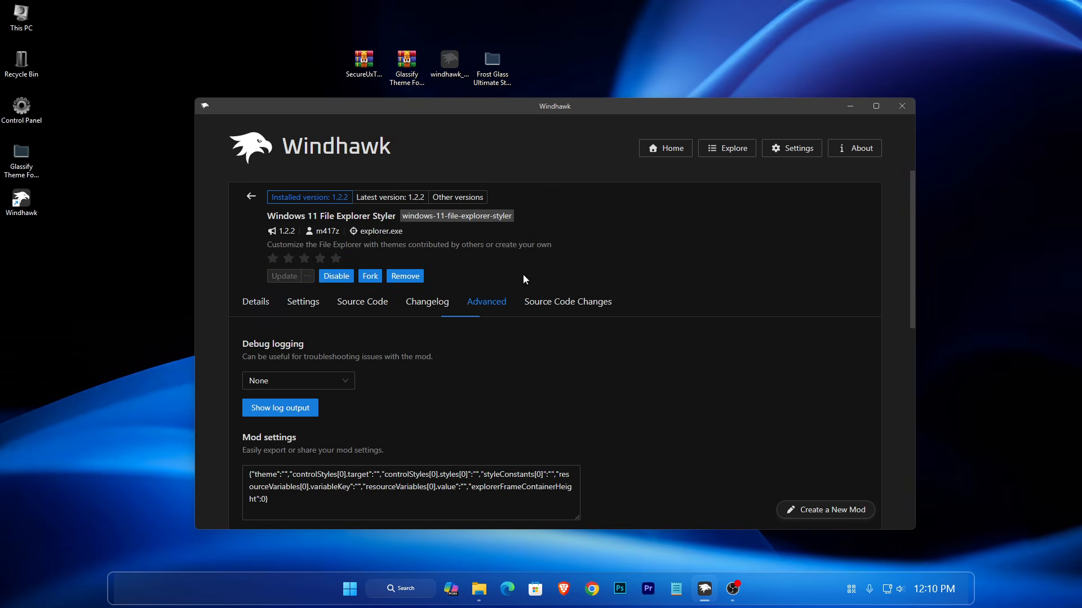
Step: Copy the full contents of the Windows 11 File Explorer Styler text file, close it, and minimize the folder window
{"action": "left_click", "coordinate": [480, 586]}
{"action": "left_click", "coordinate": [411, 289]}
{"action": "right_click", "coordinate": [382, 288]}
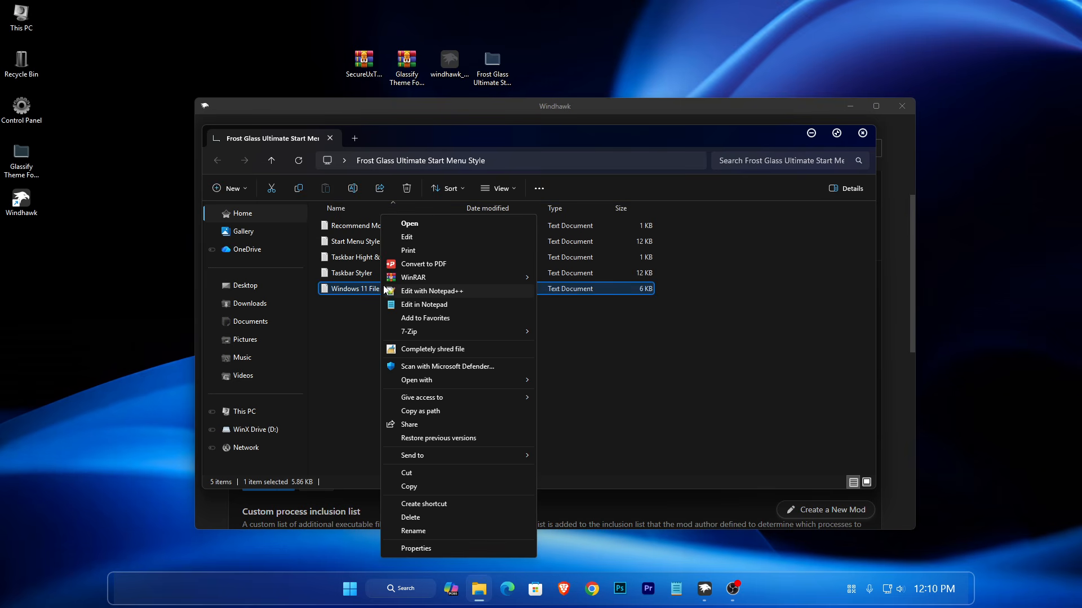
{"action": "left_click", "coordinate": [418, 223]}
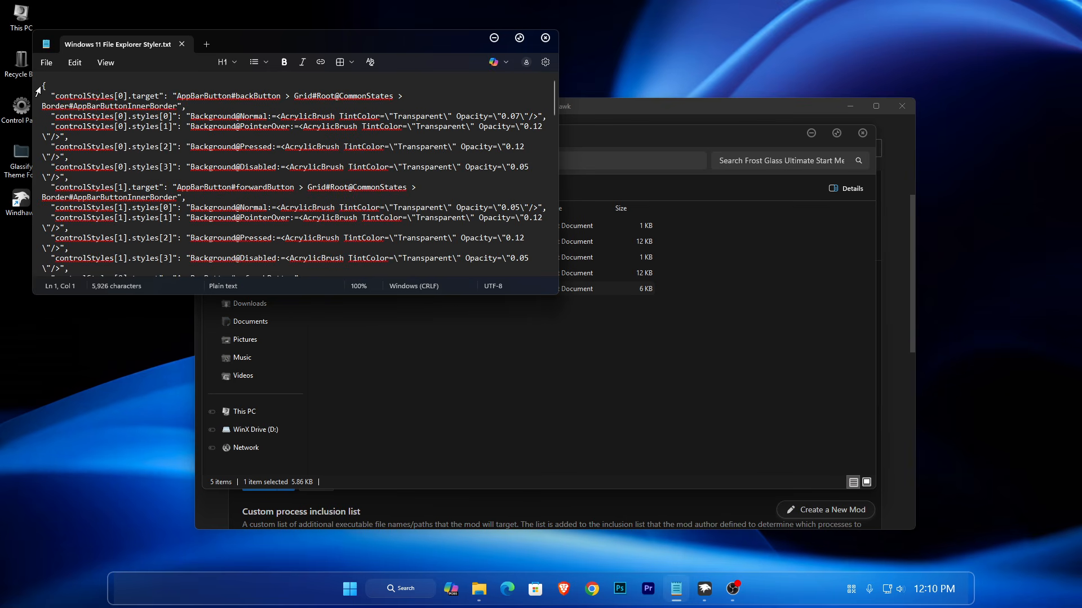
{"action": "key", "text": "ctrl+a"}
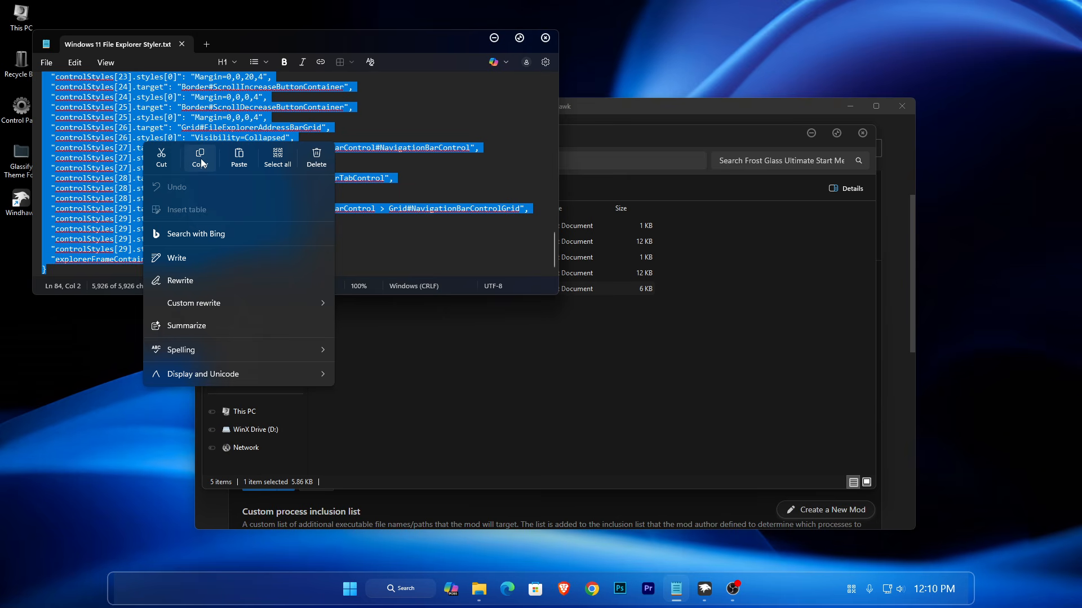
{"action": "left_click", "coordinate": [200, 159]}
{"action": "left_click", "coordinate": [545, 38]}
{"action": "left_click", "coordinate": [810, 133]}
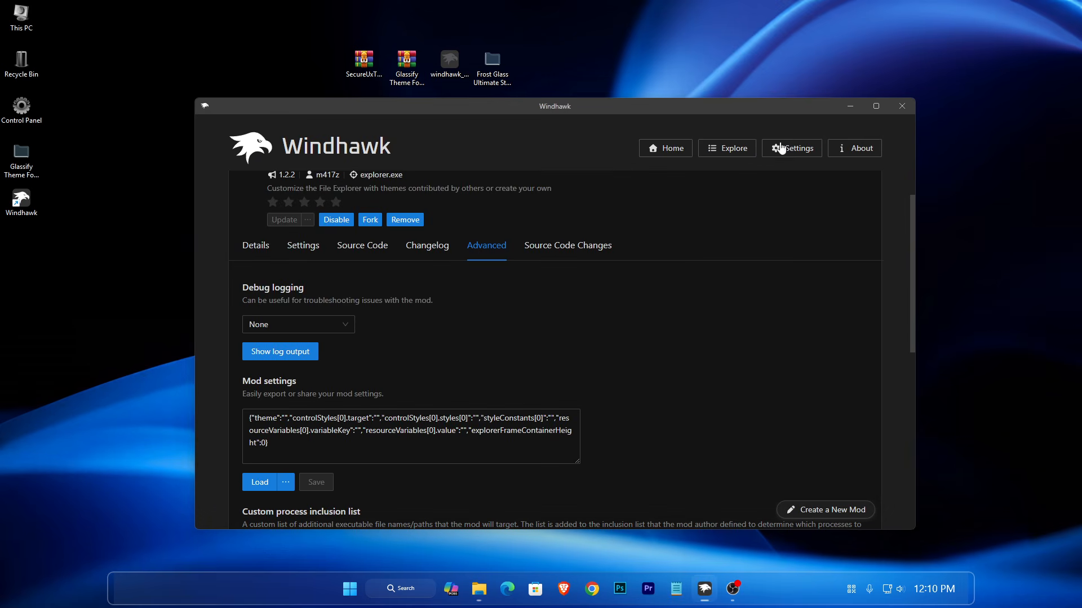
Step: Replace the File Explorer Styler mod settings with the copied style text (explorerFrameContainerHeight 42) and save them
{"action": "left_click_drag", "start_coordinate": [325, 446], "coordinate": [218, 407]}
{"action": "right_click", "coordinate": [287, 422]}
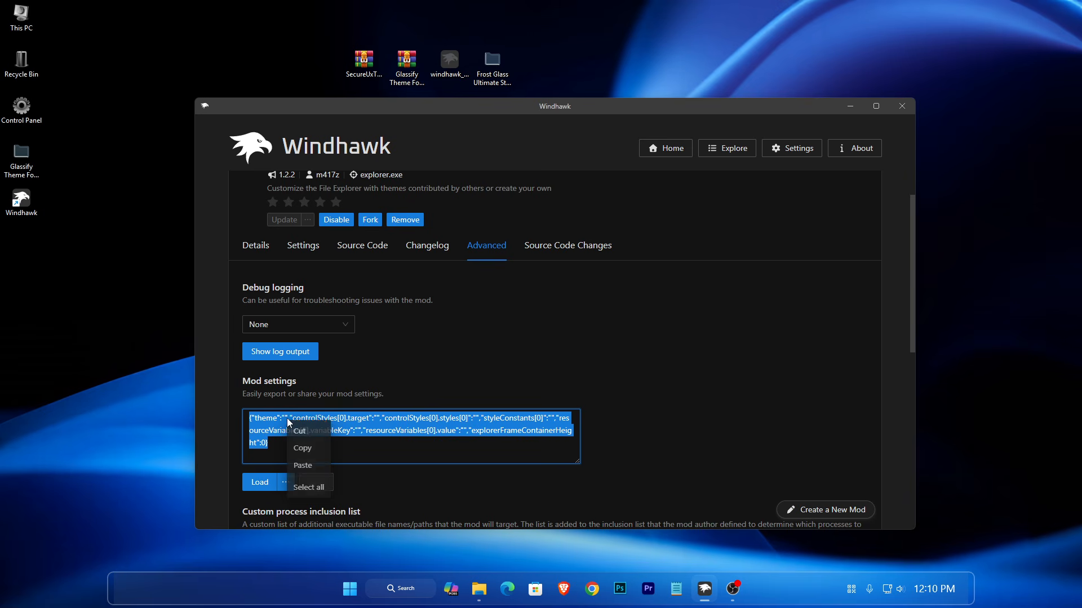
{"action": "left_click", "coordinate": [302, 468]}
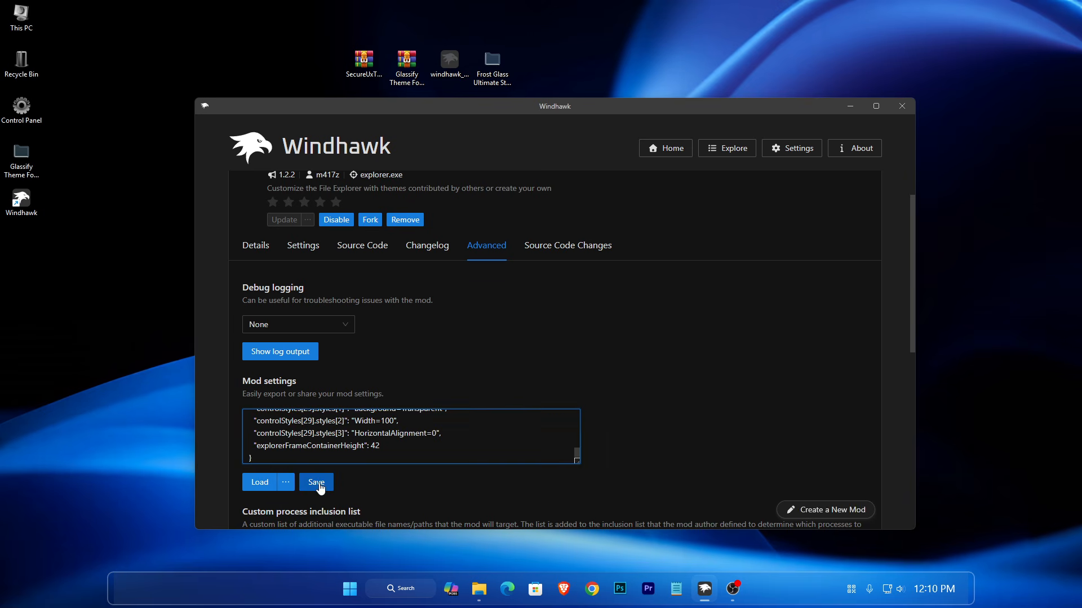
{"action": "left_click", "coordinate": [316, 482]}
{"action": "scroll", "coordinate": [763, 433], "scroll_direction": "down", "scroll_amount": 1}
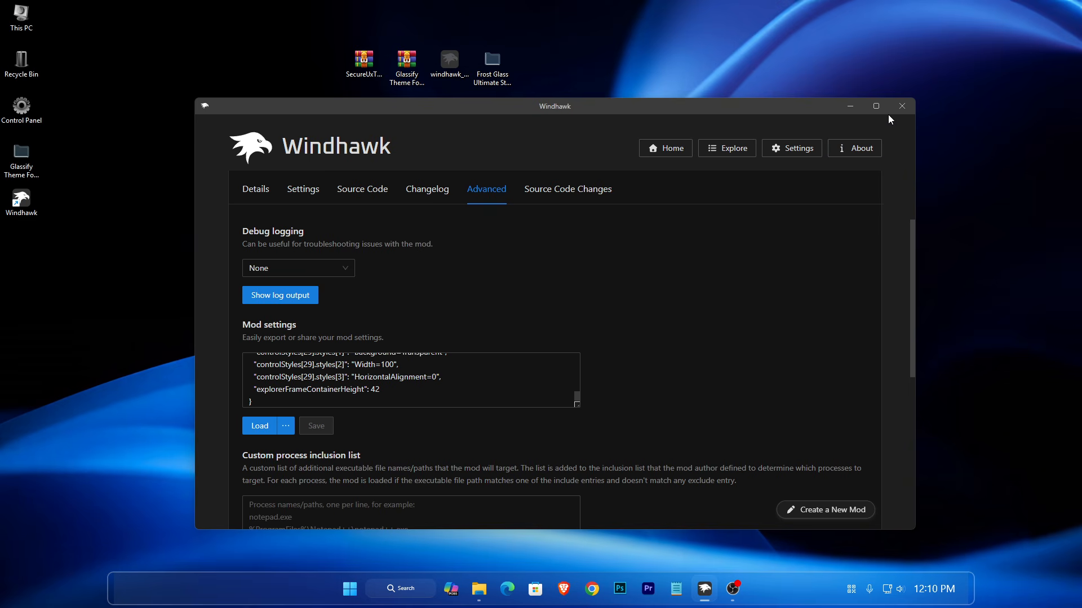
Step: Minimize Windhawk, open This PC to check the new File Explorer style, and close the window
{"action": "left_click", "coordinate": [850, 106]}
{"action": "right_click", "coordinate": [23, 21]}
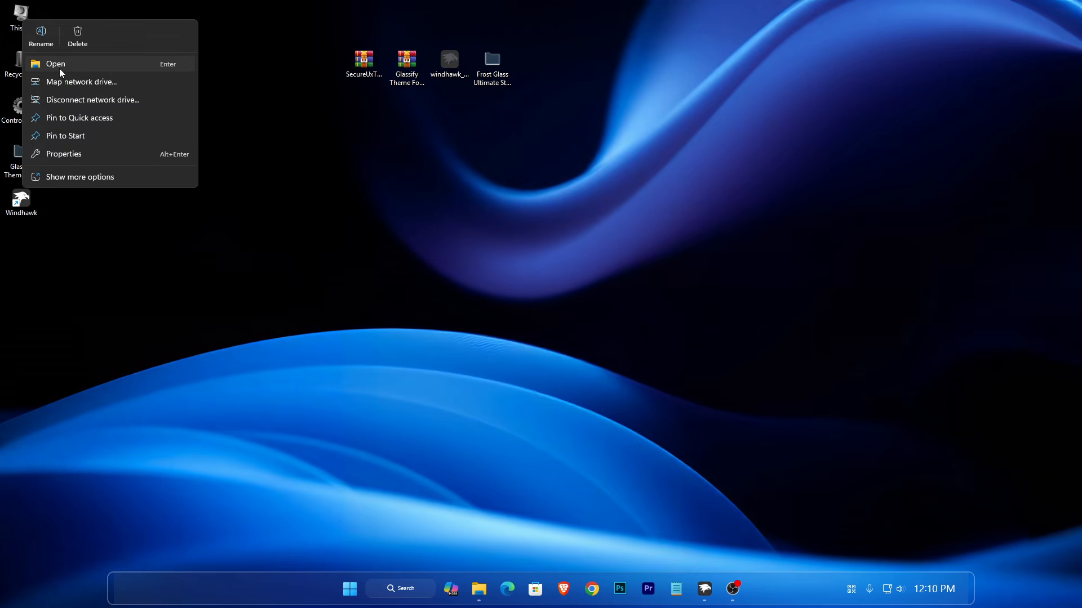
{"action": "left_click", "coordinate": [68, 67]}
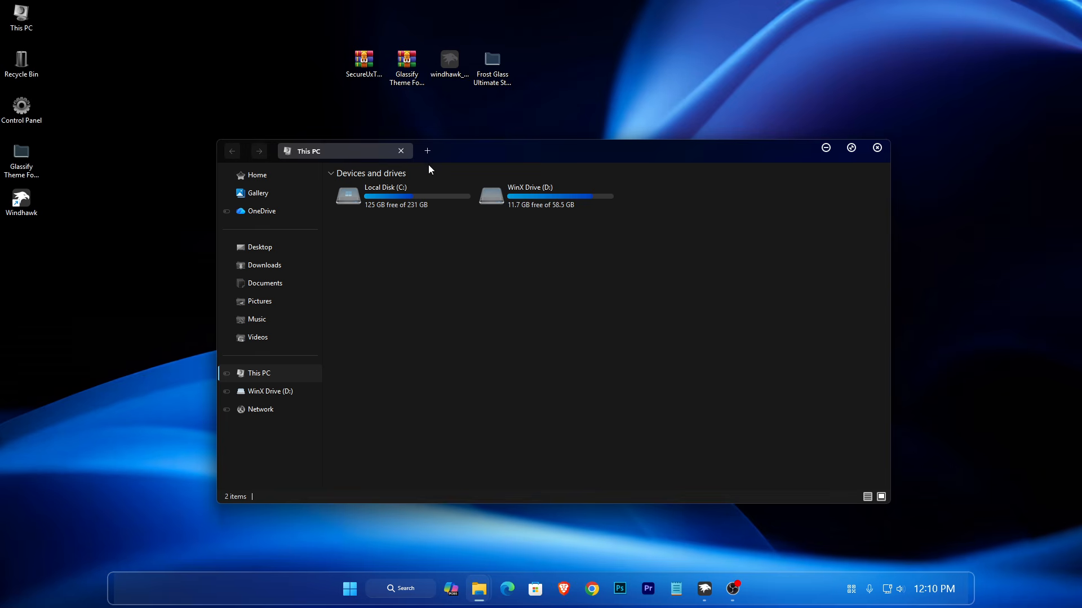
{"action": "left_click", "coordinate": [878, 148]}
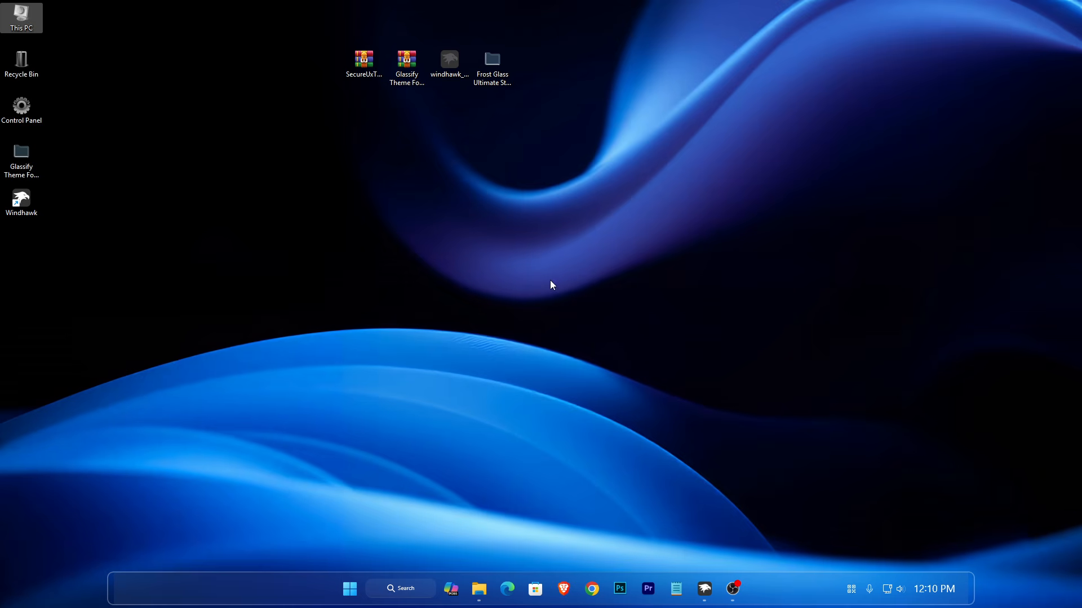
Step: Return to Windhawk, leave the File Explorer Styler mod page, and show the full mod list without the search filter
{"action": "left_click", "coordinate": [704, 589]}
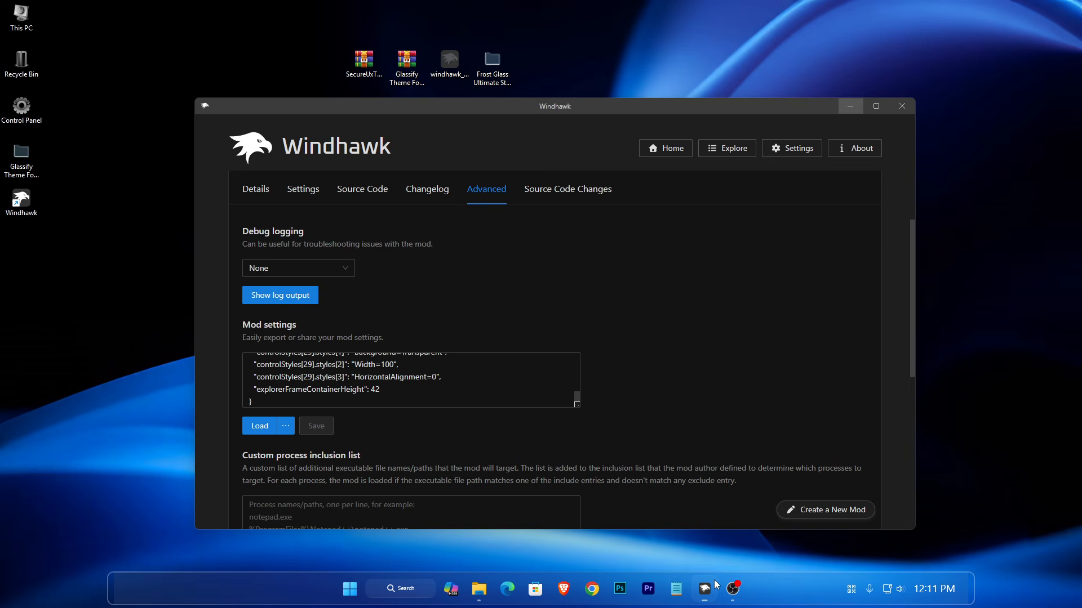
{"action": "left_click_drag", "start_coordinate": [485, 111], "coordinate": [459, 88]}
{"action": "scroll", "coordinate": [509, 411], "scroll_direction": "up", "scroll_amount": 2}
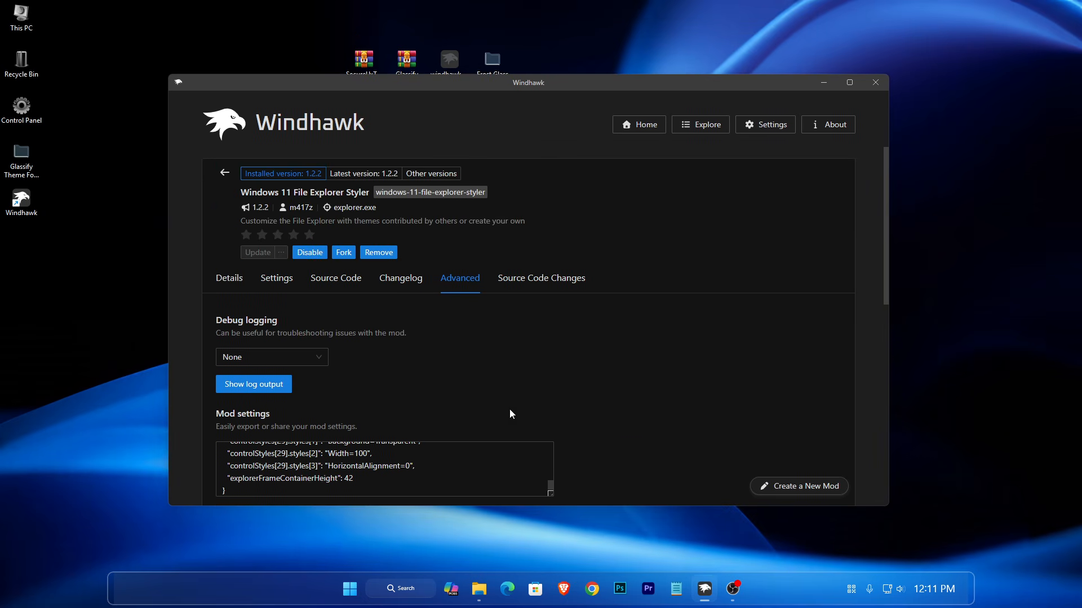
{"action": "left_click", "coordinate": [225, 175]}
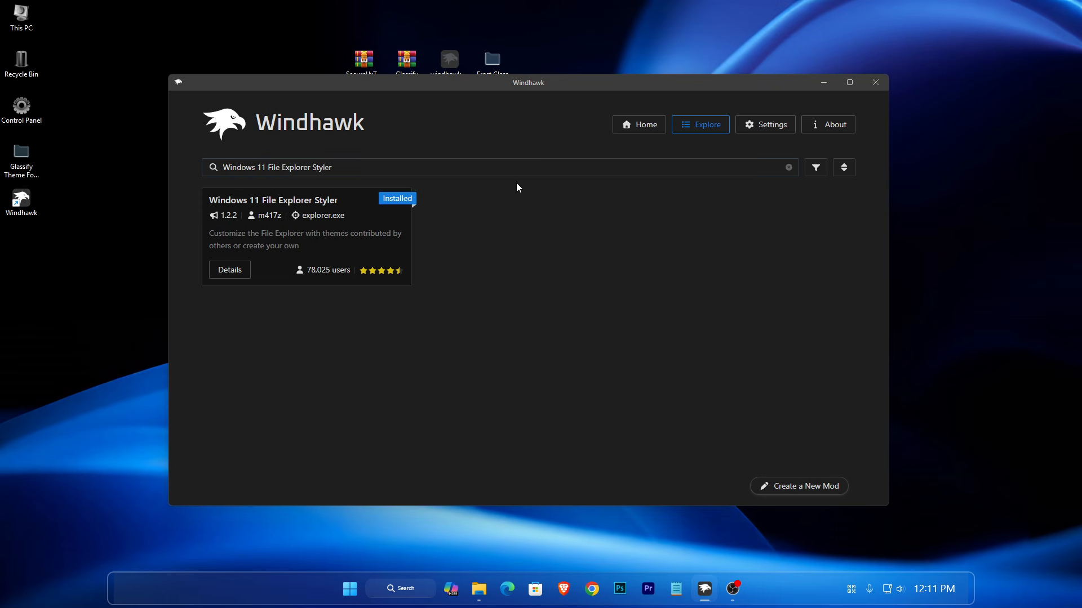
{"action": "left_click", "coordinate": [700, 125]}
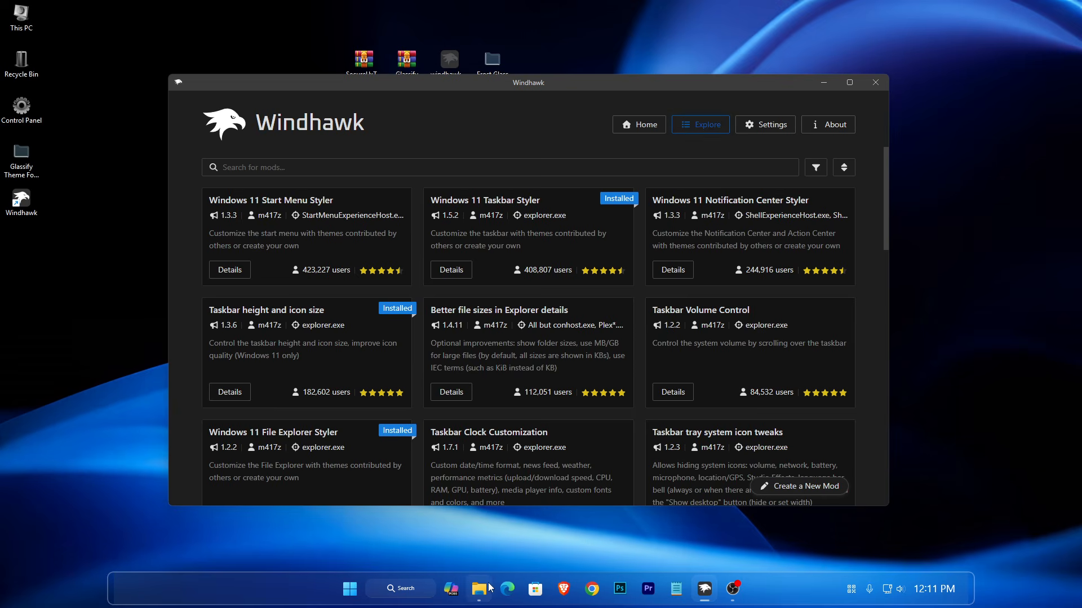
Step: Copy the mod name Translucent Windows from the Recommend Mods text file, close it, and minimize the folder window
{"action": "left_click", "coordinate": [480, 587]}
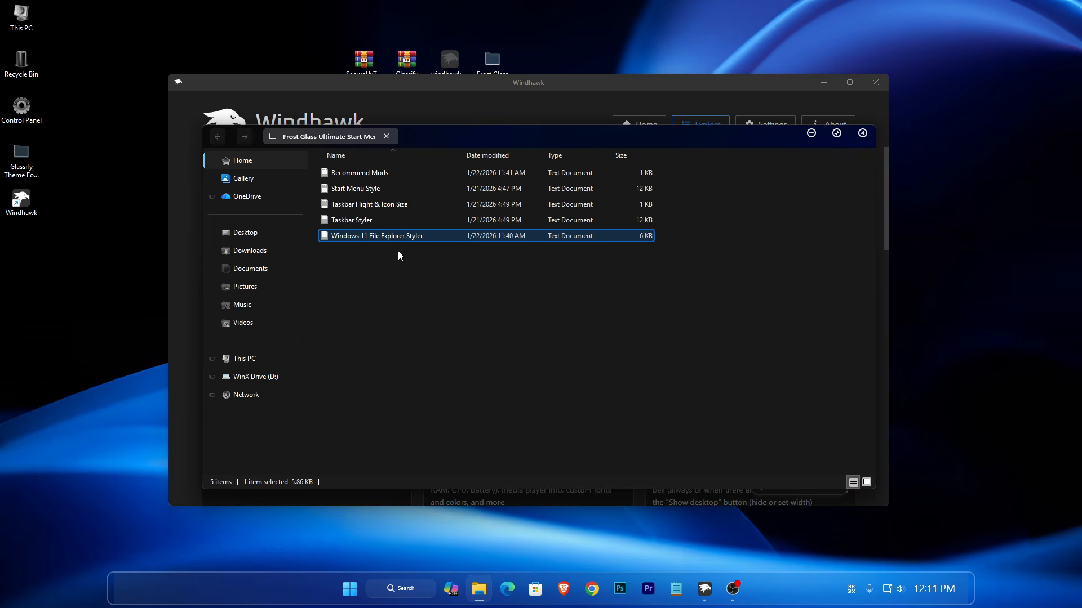
{"action": "left_click", "coordinate": [347, 178]}
{"action": "right_click", "coordinate": [348, 180]}
{"action": "left_click", "coordinate": [372, 219]}
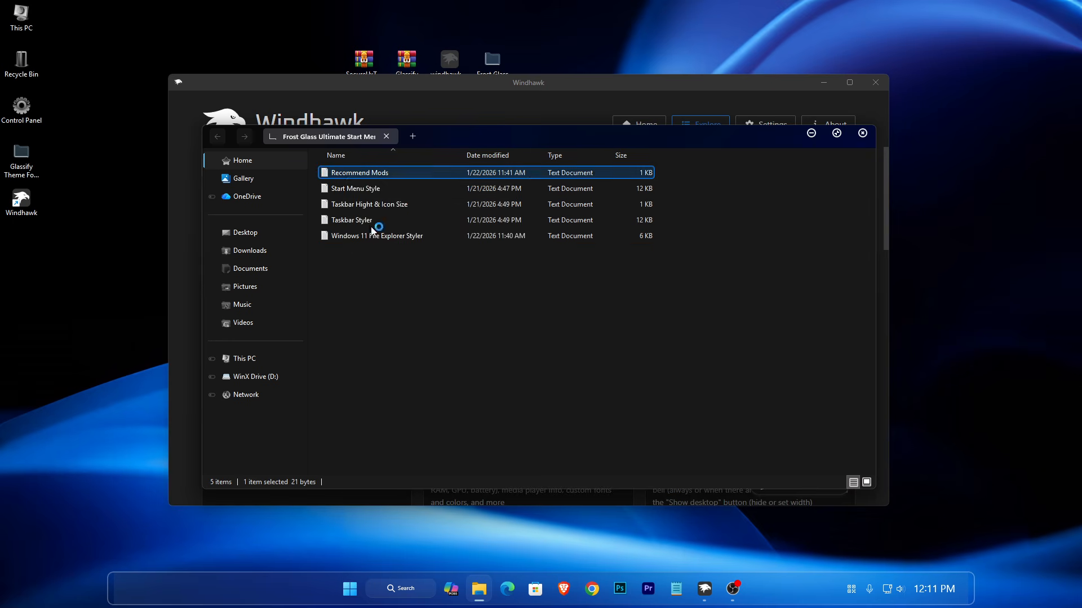
{"action": "key", "text": "ctrl+a"}
{"action": "right_click", "coordinate": [55, 87]}
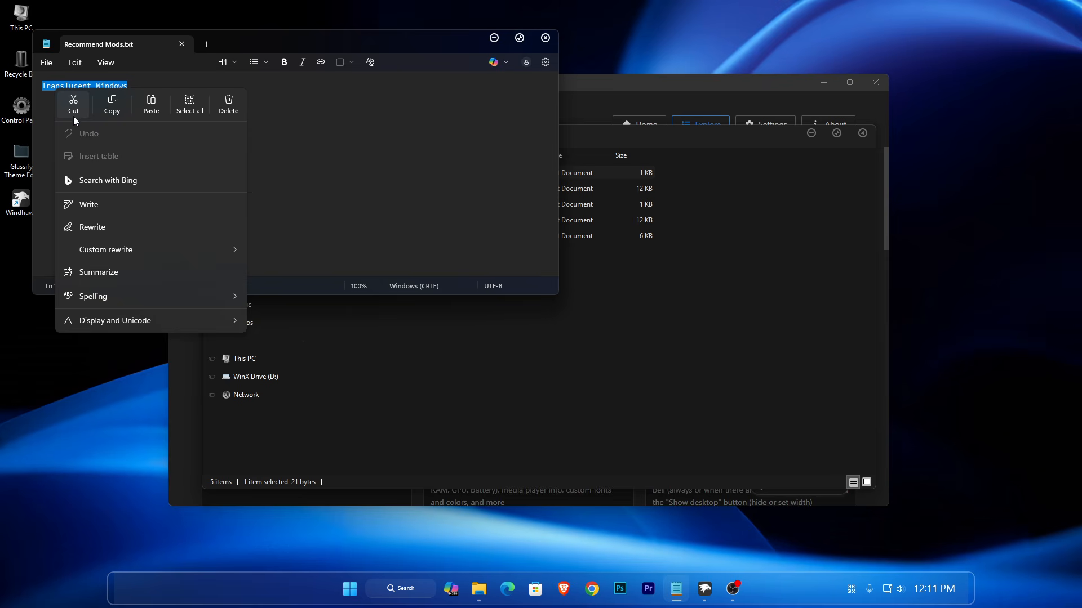
{"action": "left_click", "coordinate": [109, 112]}
{"action": "left_click", "coordinate": [545, 38]}
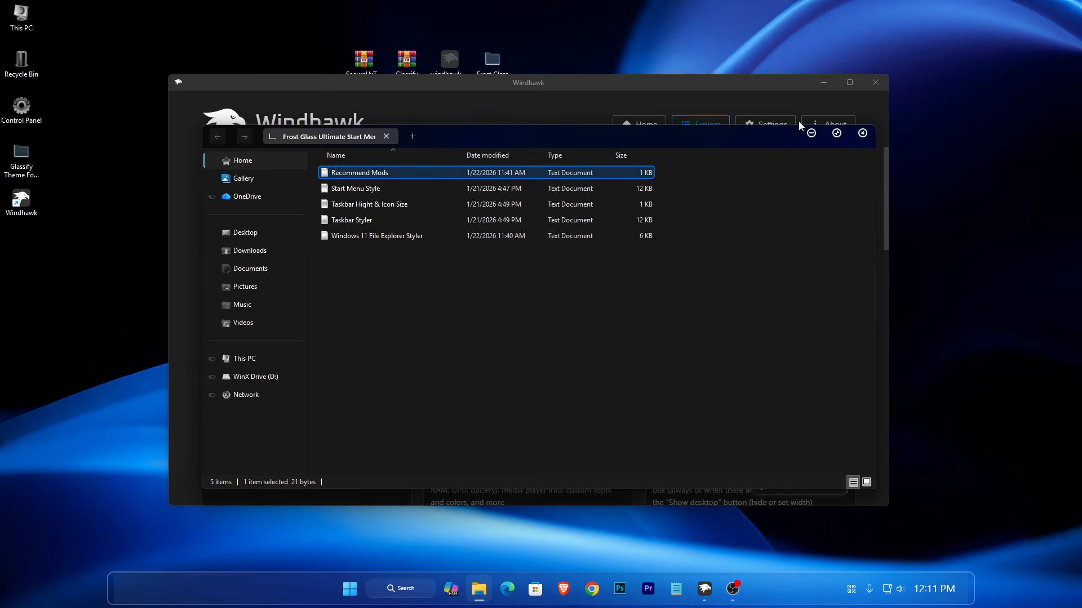
{"action": "left_click", "coordinate": [812, 133]}
Step: Search the Windhawk mod list for the copied name Translucent Windows and open that mod's details
{"action": "right_click", "coordinate": [320, 168]}
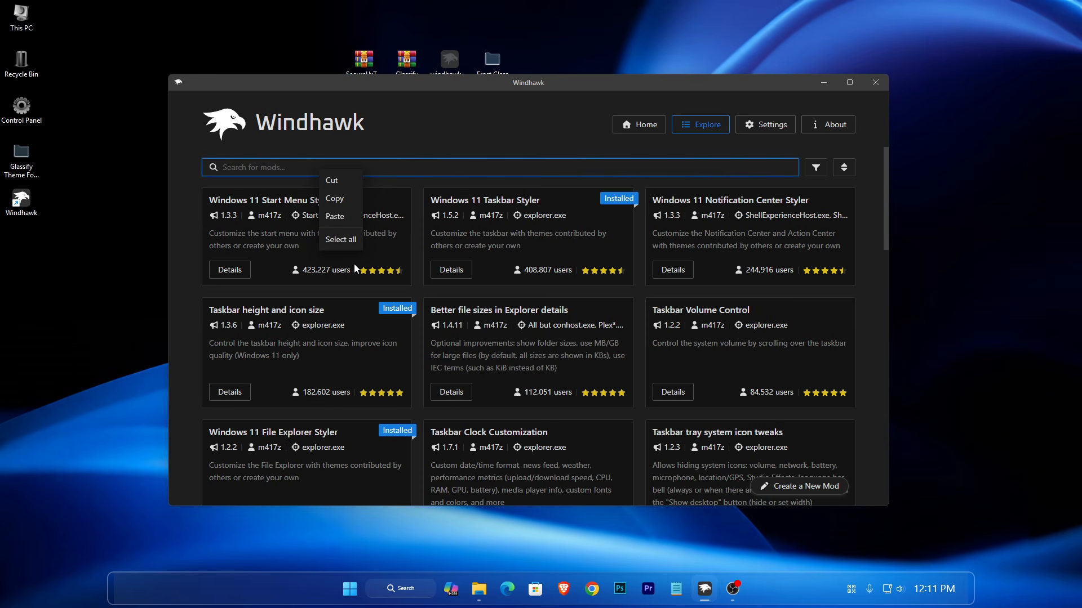
{"action": "left_click", "coordinate": [336, 216]}
{"action": "left_click", "coordinate": [232, 257]}
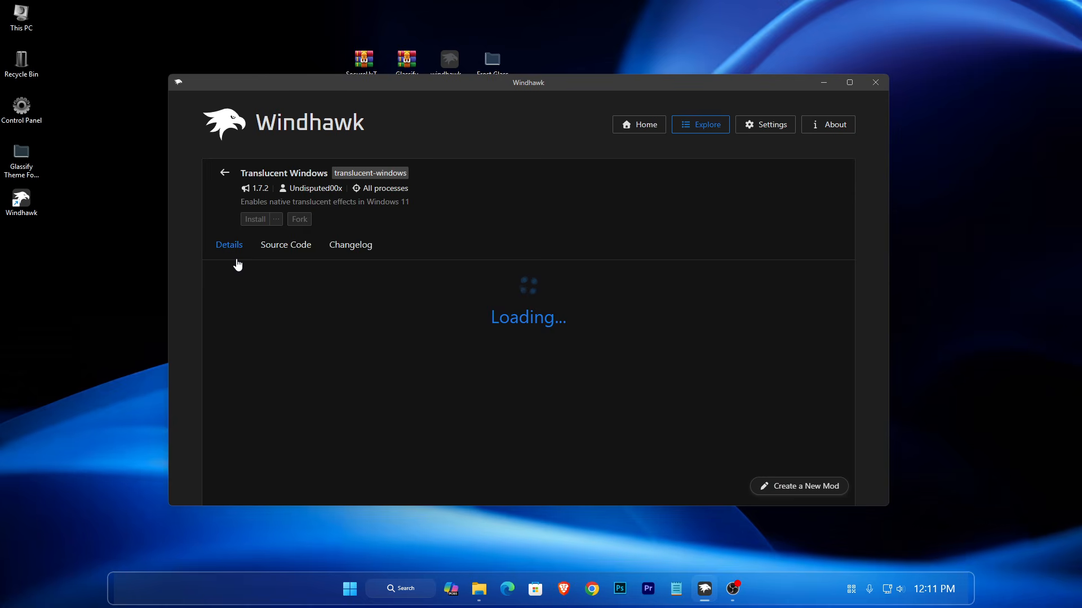
Step: Install the Translucent Windows mod, accepting the risk, and open its rendering customization settings
{"action": "left_click", "coordinate": [254, 219]}
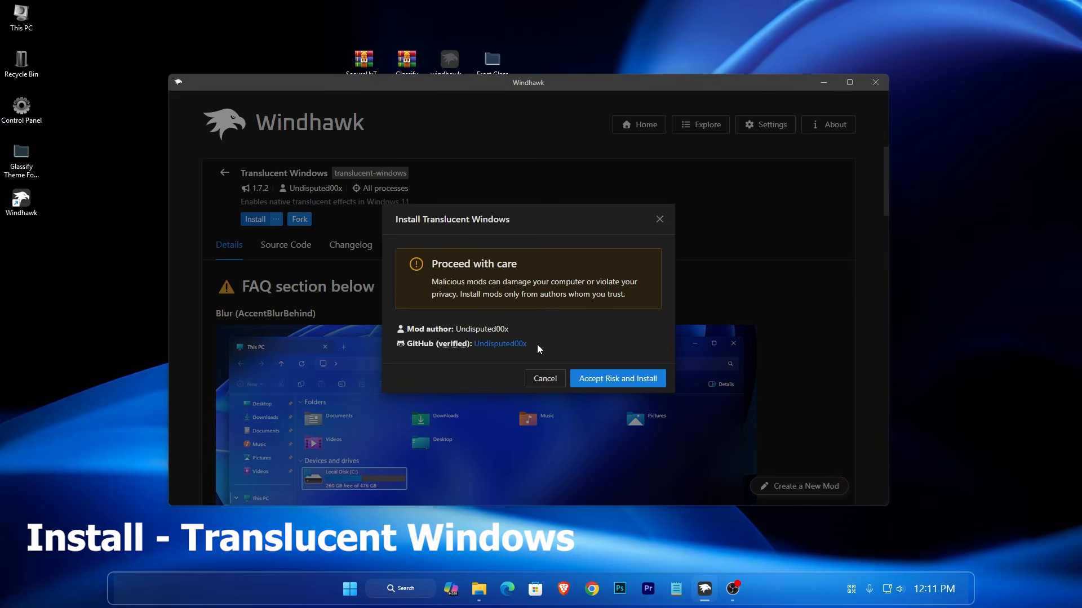
{"action": "left_click", "coordinate": [599, 382]}
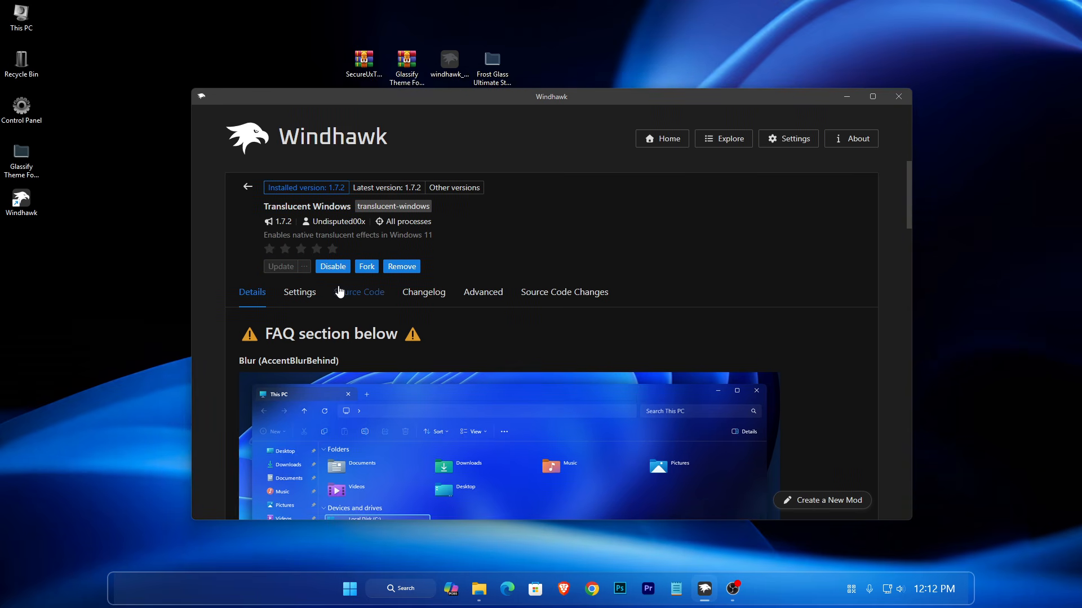
{"action": "left_click", "coordinate": [299, 292]}
{"action": "scroll", "coordinate": [415, 336], "scroll_direction": "down", "scroll_amount": 2}
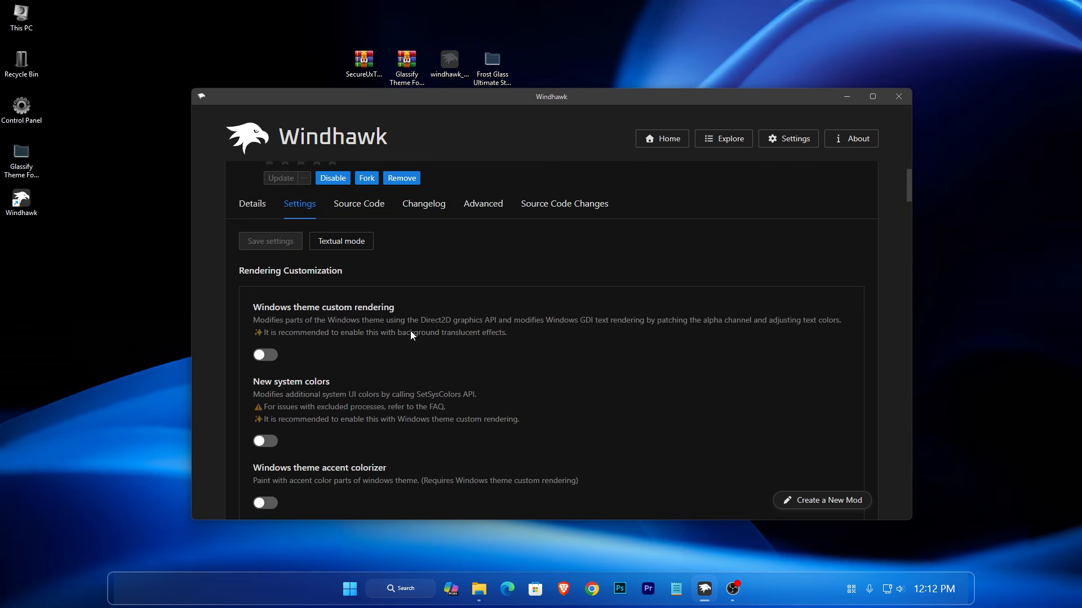
Step: Enable Windows theme custom rendering and the Windows theme accent colorizer in the Translucent Windows mod settings
{"action": "left_click", "coordinate": [266, 331]}
{"action": "scroll", "coordinate": [323, 329], "scroll_direction": "down", "scroll_amount": 4}
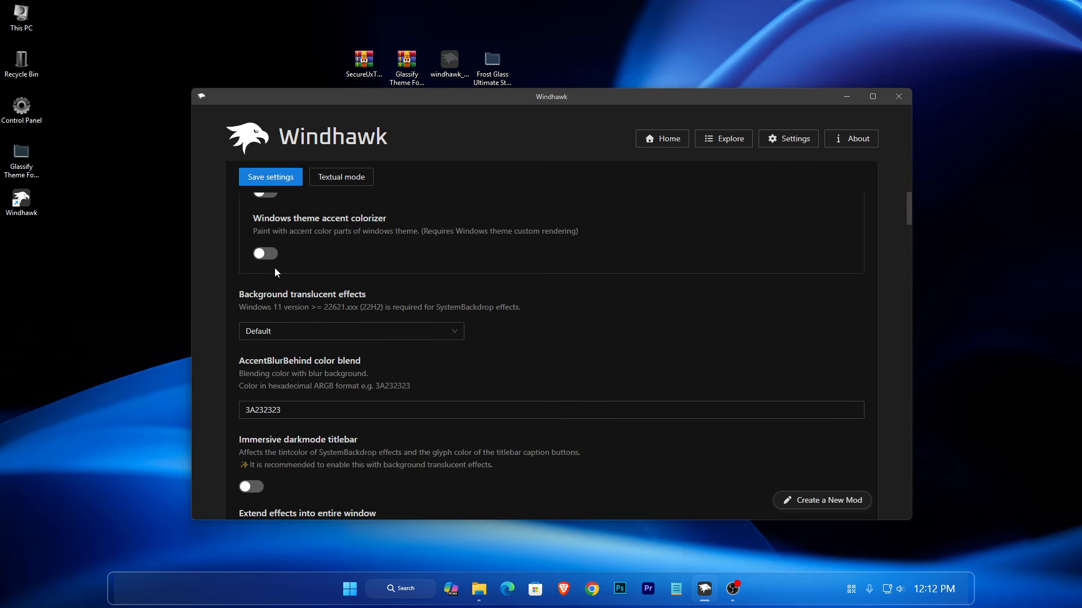
{"action": "left_click", "coordinate": [266, 254]}
Step: Set the background translucent effects to Blur (AccentBlurBehind), extend effects into the entire window, and save the mod settings
{"action": "left_click", "coordinate": [338, 331]}
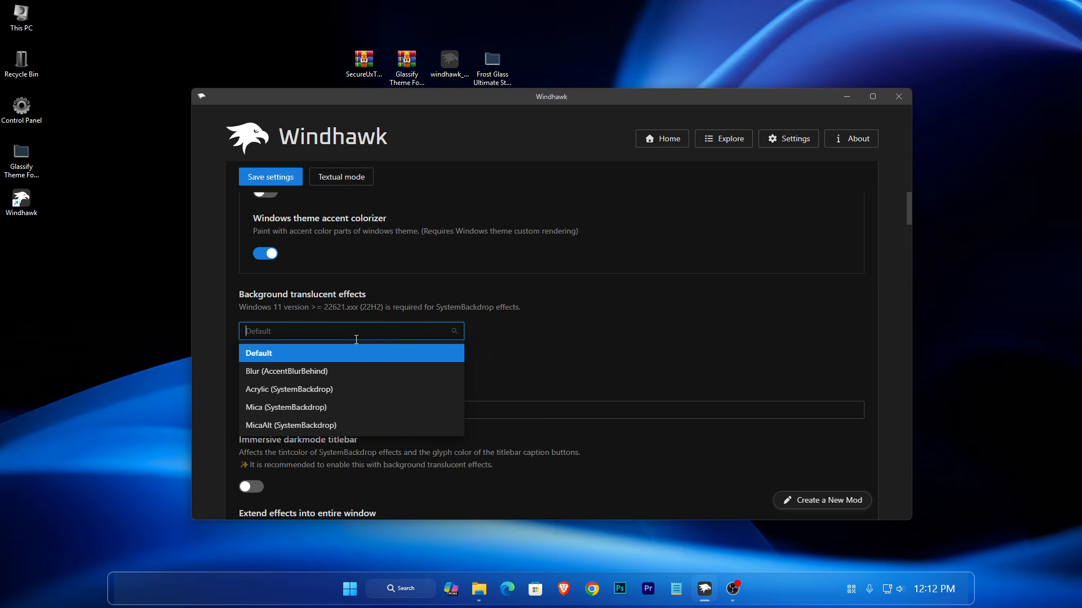
{"action": "left_click", "coordinate": [345, 371]}
{"action": "scroll", "coordinate": [569, 367], "scroll_direction": "down", "scroll_amount": 3}
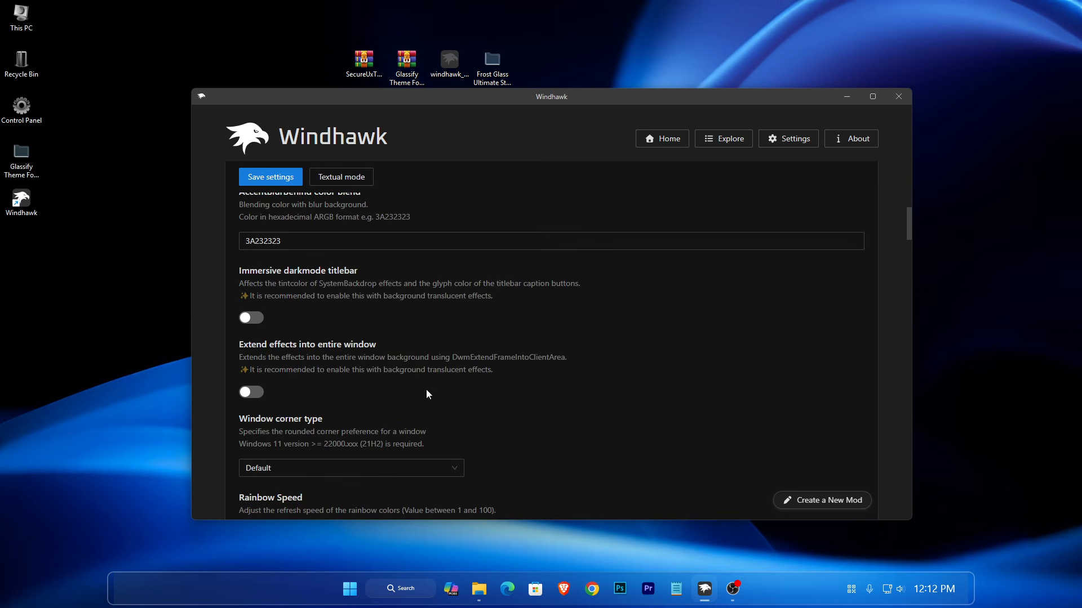
{"action": "left_click", "coordinate": [257, 397]}
{"action": "scroll", "coordinate": [297, 397], "scroll_direction": "up", "scroll_amount": 5}
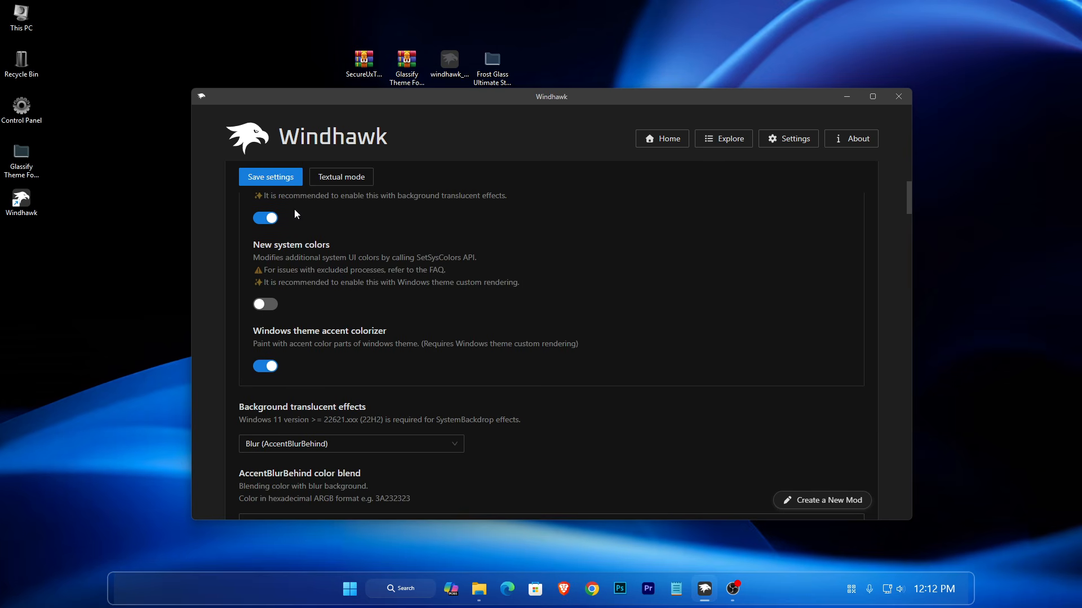
{"action": "left_click", "coordinate": [271, 177]}
Step: Minimize Windhawk, open This PC to examine the translucent effect on its window, and close it
{"action": "left_click", "coordinate": [847, 97]}
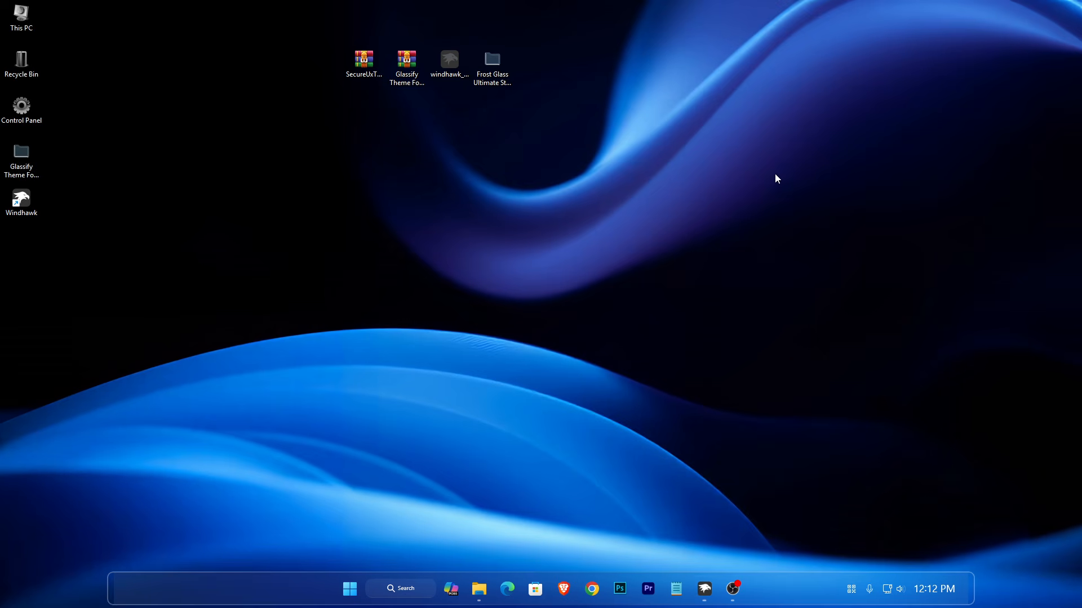
{"action": "right_click", "coordinate": [19, 23]}
{"action": "left_click", "coordinate": [47, 64]}
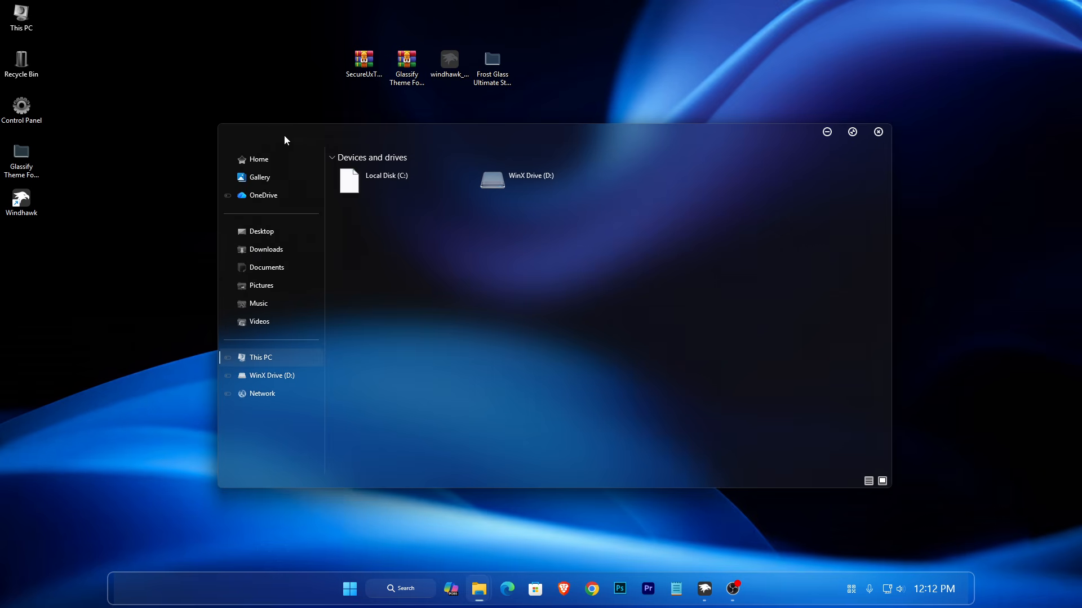
{"action": "left_click_drag", "start_coordinate": [449, 139], "coordinate": [419, 145]}
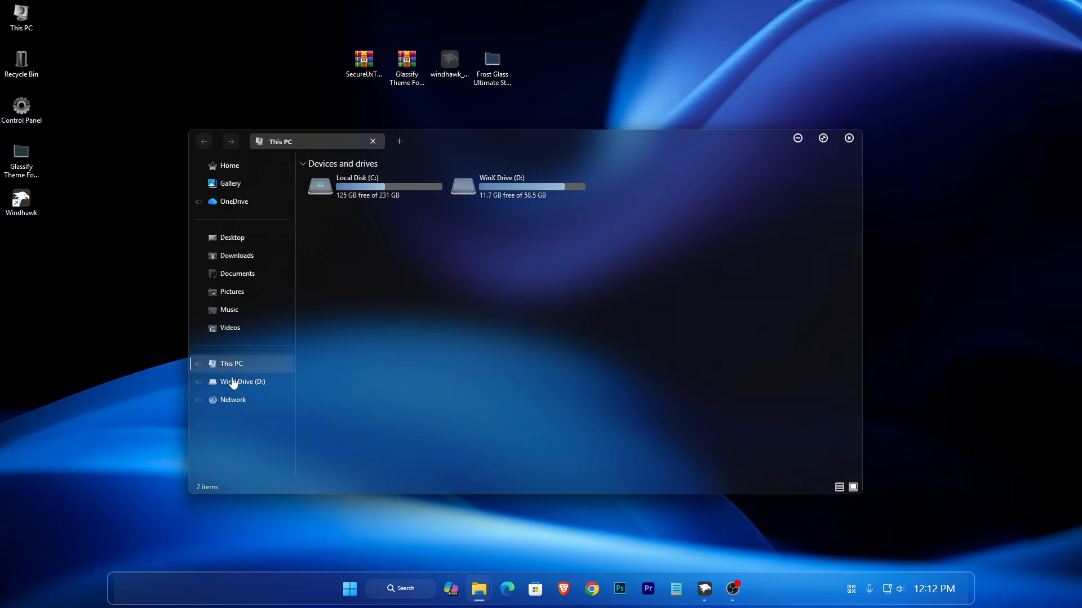
{"action": "left_click", "coordinate": [848, 138]}
Step: Return to Windhawk, leave the Translucent Windows page, and open the Windows 11 Start Menu Styler details from the full mod list
{"action": "left_click", "coordinate": [704, 588]}
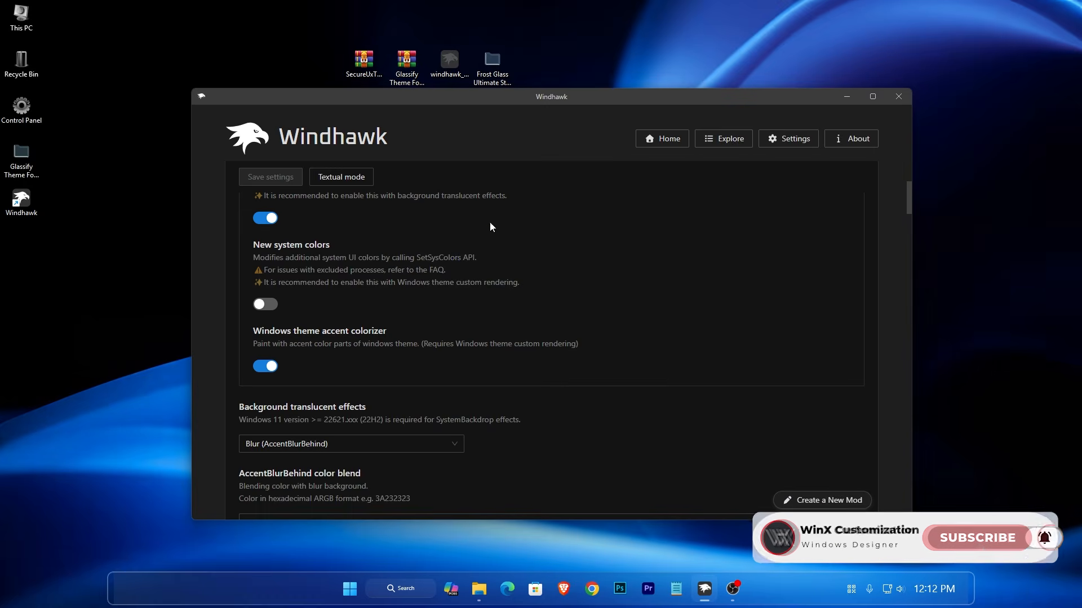
{"action": "scroll", "coordinate": [490, 285], "scroll_direction": "up", "scroll_amount": 5}
{"action": "left_click", "coordinate": [241, 190]}
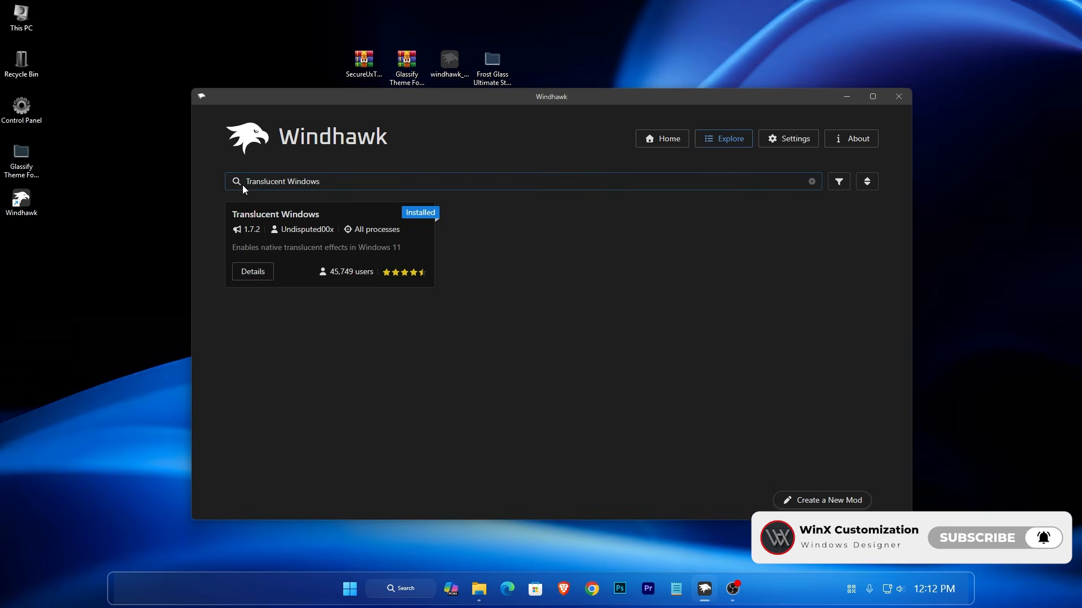
{"action": "left_click", "coordinate": [682, 139]}
{"action": "left_click", "coordinate": [731, 139]}
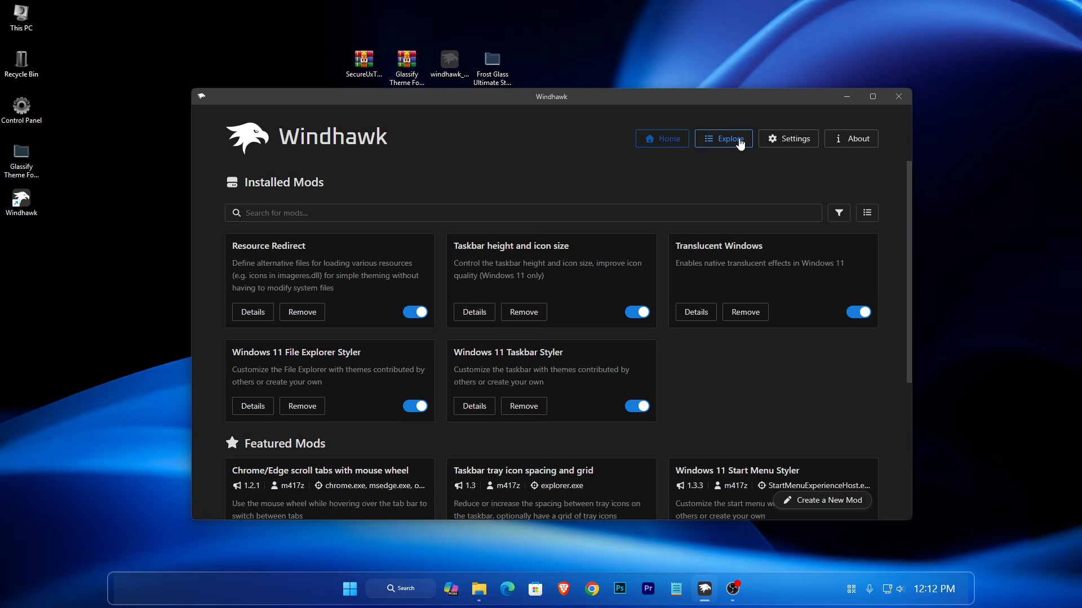
{"action": "left_click", "coordinate": [254, 285]}
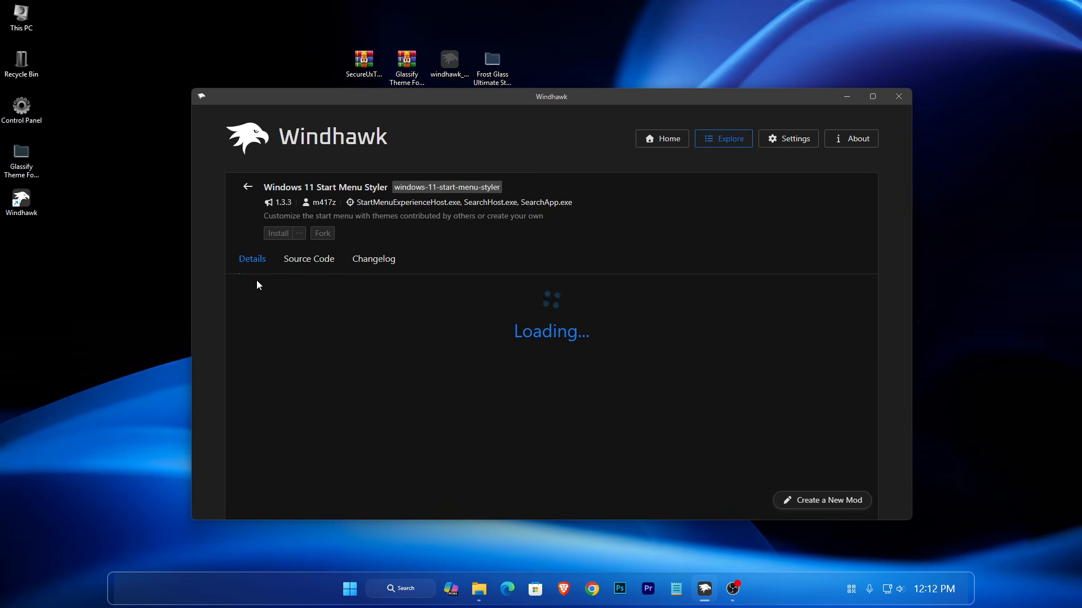
Step: Check the current Start menu and install the Windows 11 Start Menu Styler mod, accepting the risk
{"action": "left_click", "coordinate": [350, 588]}
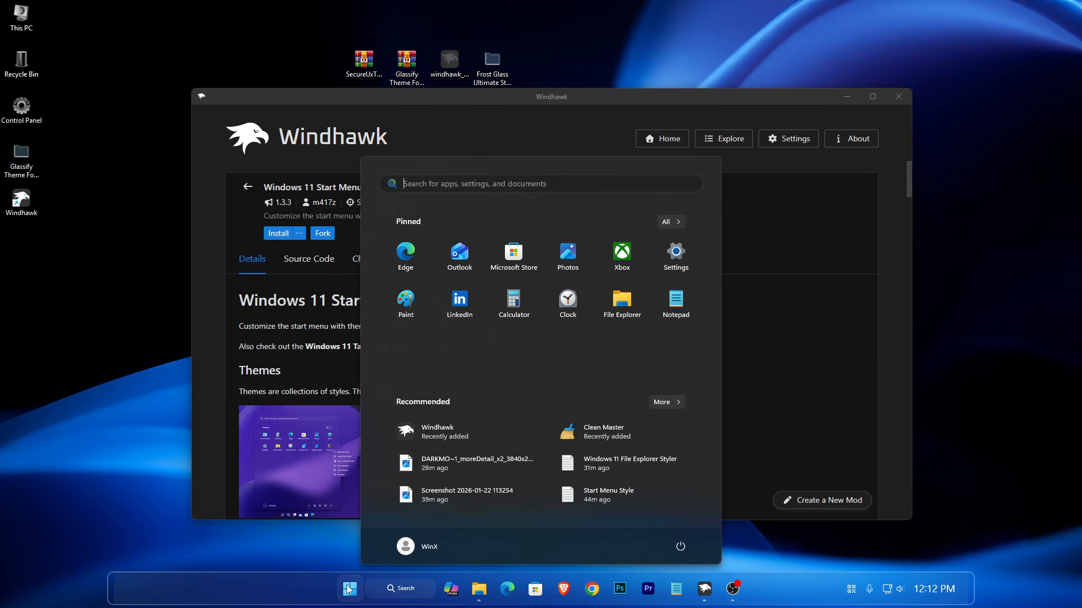
{"action": "left_click", "coordinate": [811, 338]}
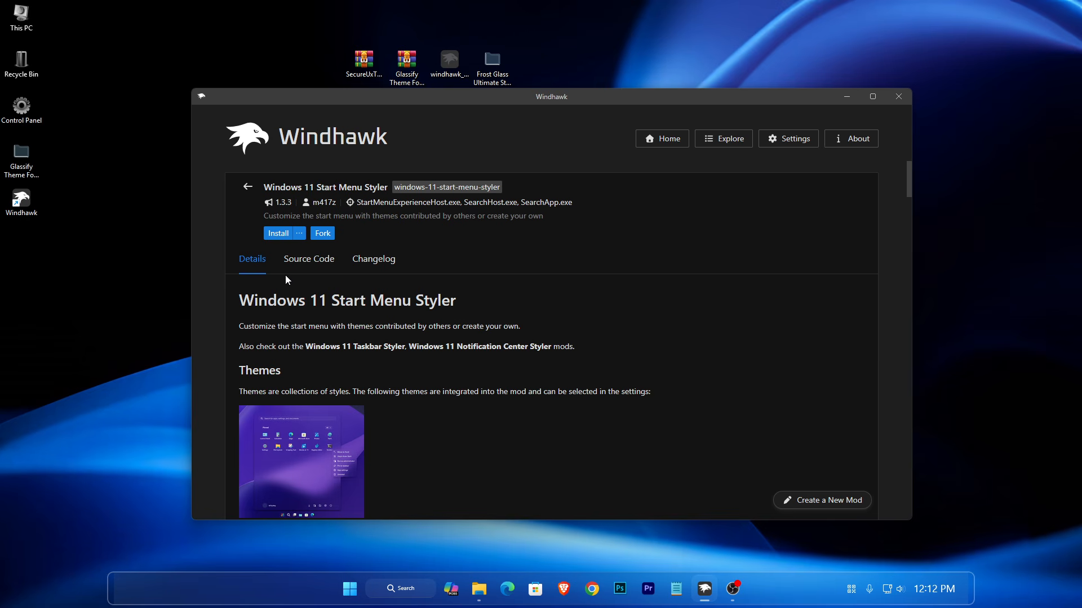
{"action": "left_click", "coordinate": [277, 235]}
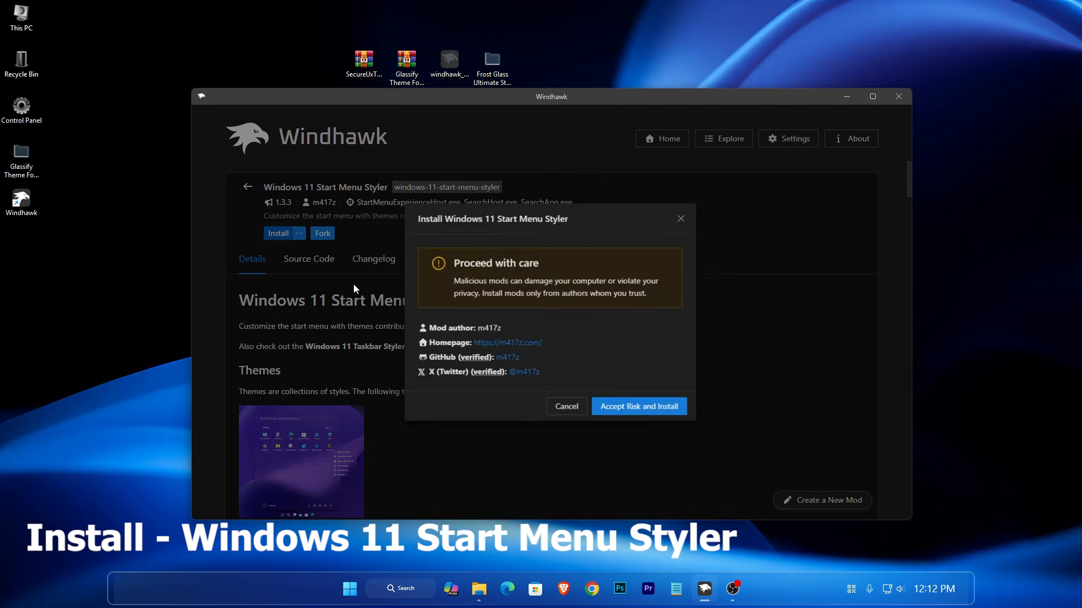
{"action": "left_click", "coordinate": [633, 413]}
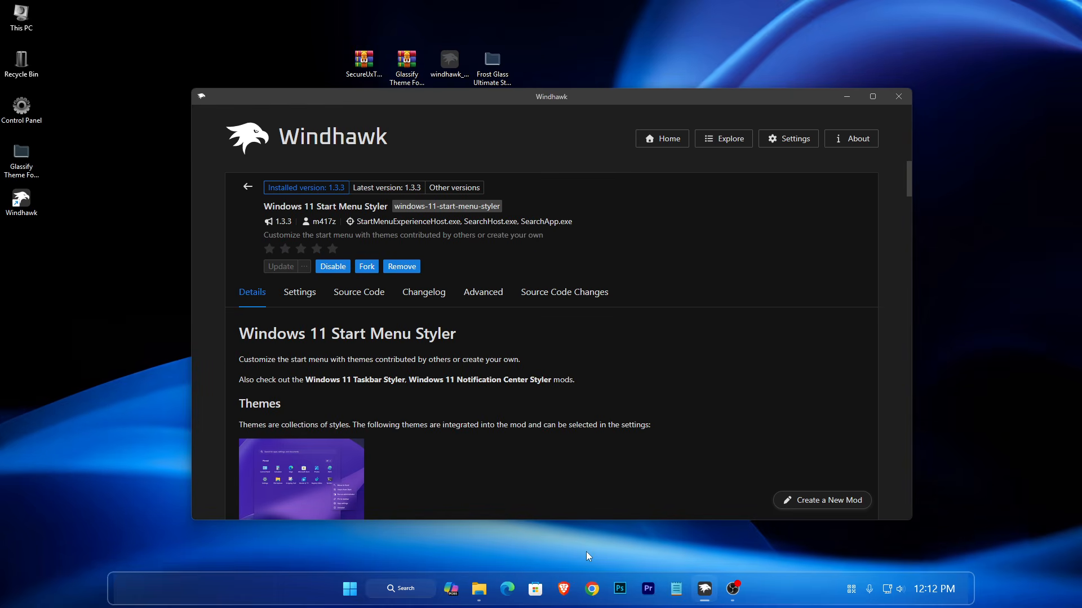
Step: Copy the entire contents of the Start Menu Style text file, close it, and minimize the folder window
{"action": "left_click", "coordinate": [480, 587]}
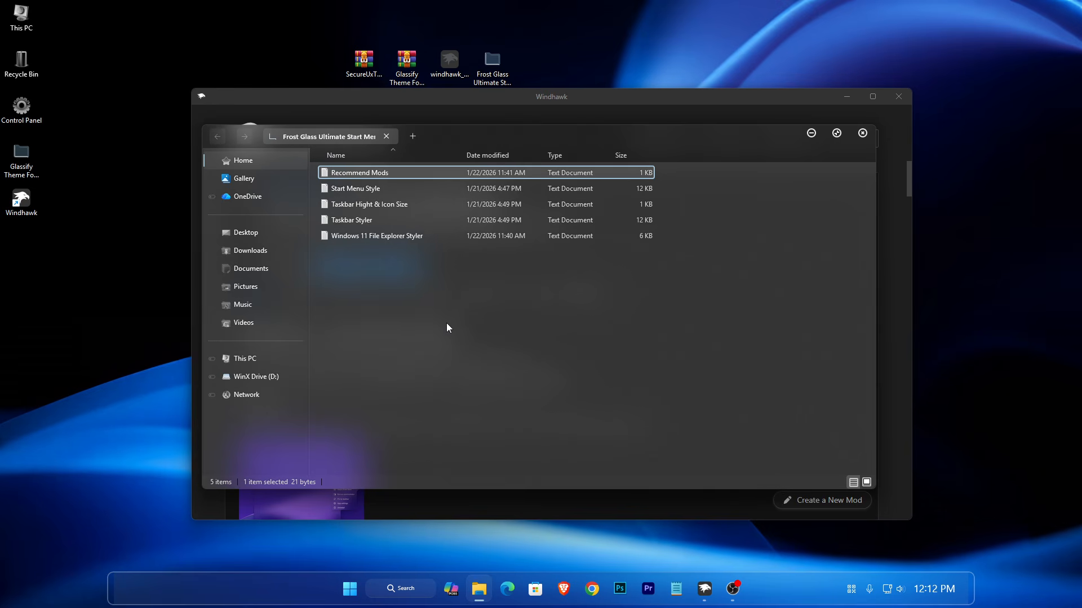
{"action": "right_click", "coordinate": [357, 191]}
{"action": "left_click", "coordinate": [376, 237]}
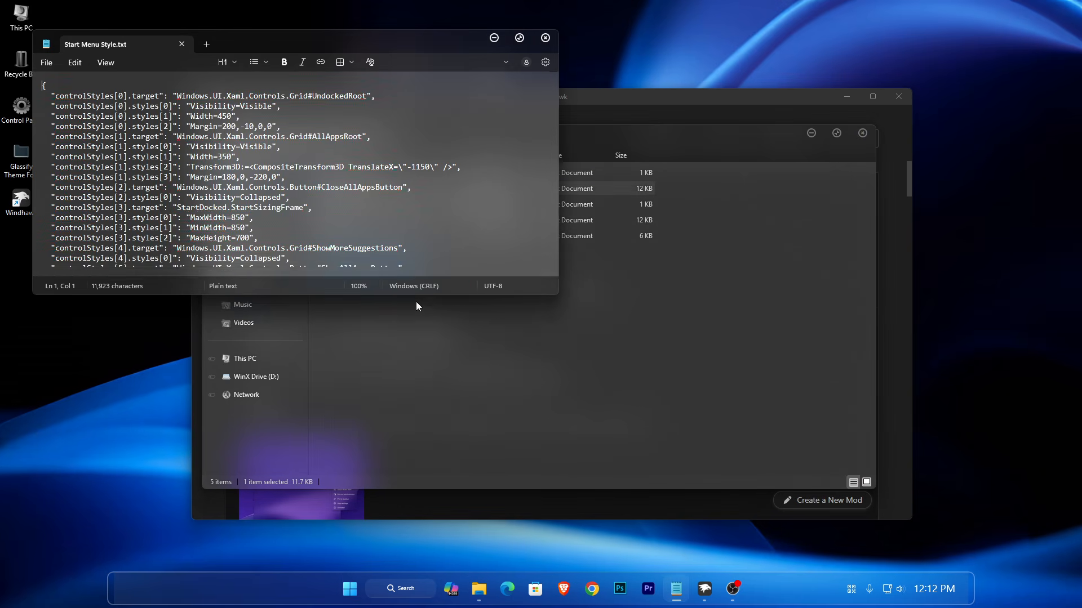
{"action": "key", "text": "ctrl+a"}
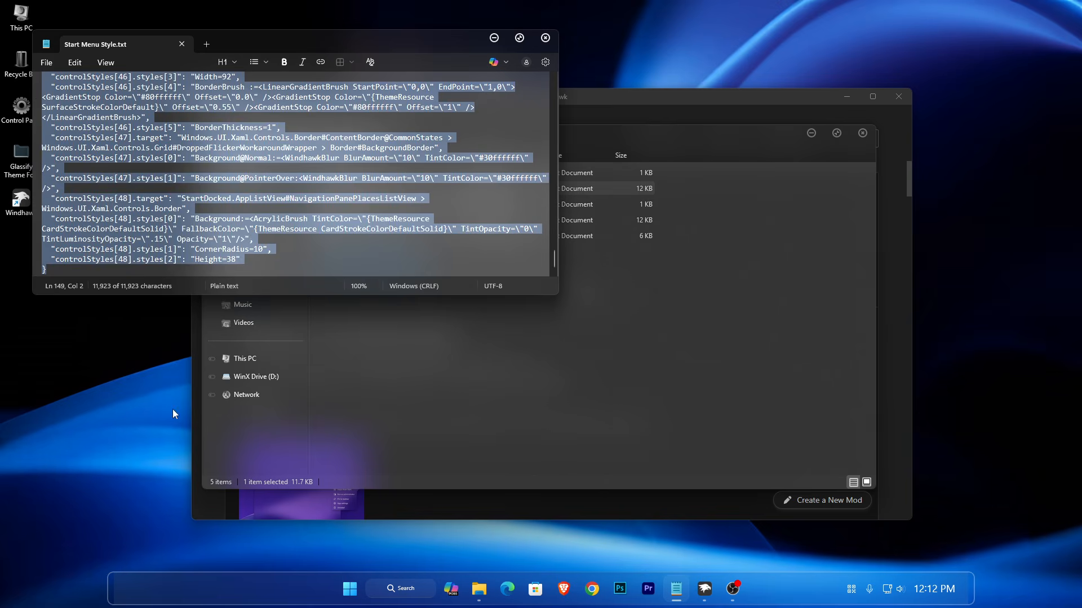
{"action": "right_click", "coordinate": [95, 158]}
{"action": "left_click", "coordinate": [146, 171]}
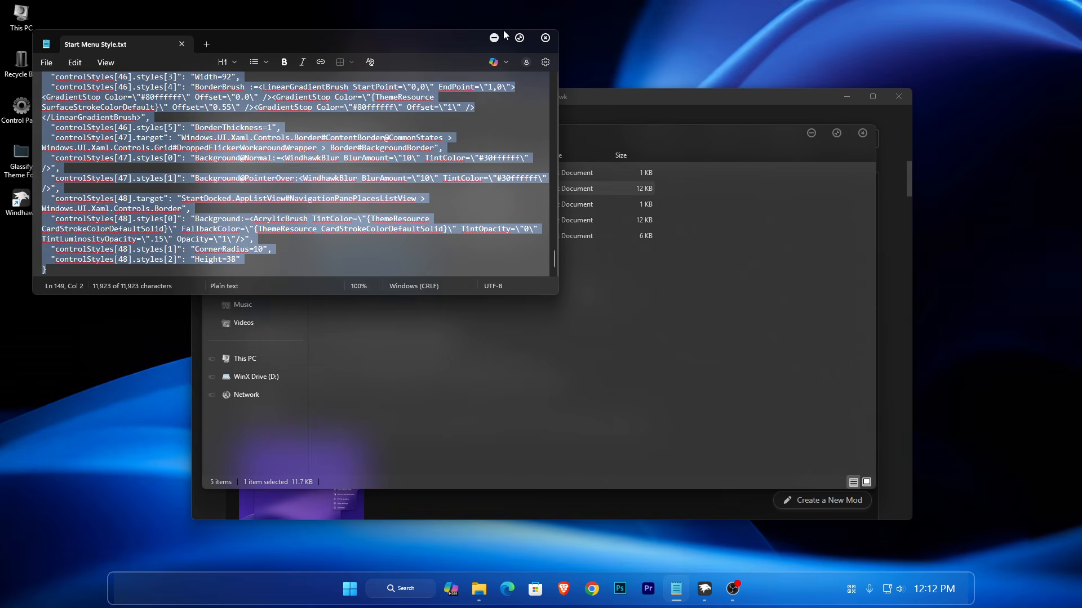
{"action": "left_click", "coordinate": [546, 38]}
{"action": "left_click", "coordinate": [812, 133]}
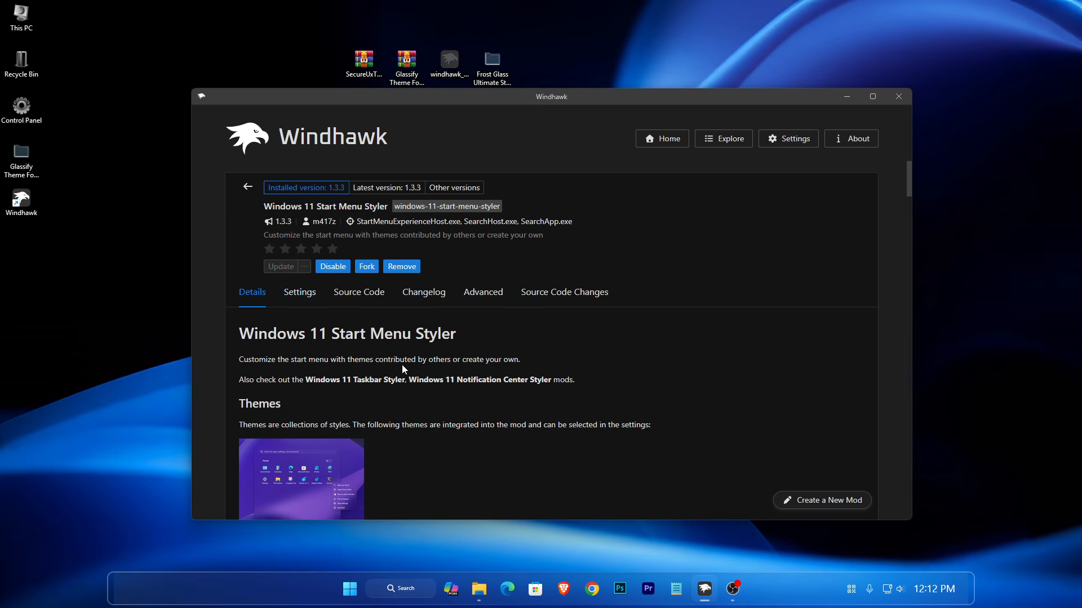
Step: Replace the Start Menu Styler's advanced mod settings text with the copied style code and save it
{"action": "scroll", "coordinate": [403, 369], "scroll_direction": "down", "scroll_amount": 2}
{"action": "left_click", "coordinate": [483, 179]}
{"action": "scroll", "coordinate": [355, 327], "scroll_direction": "down", "scroll_amount": 3}
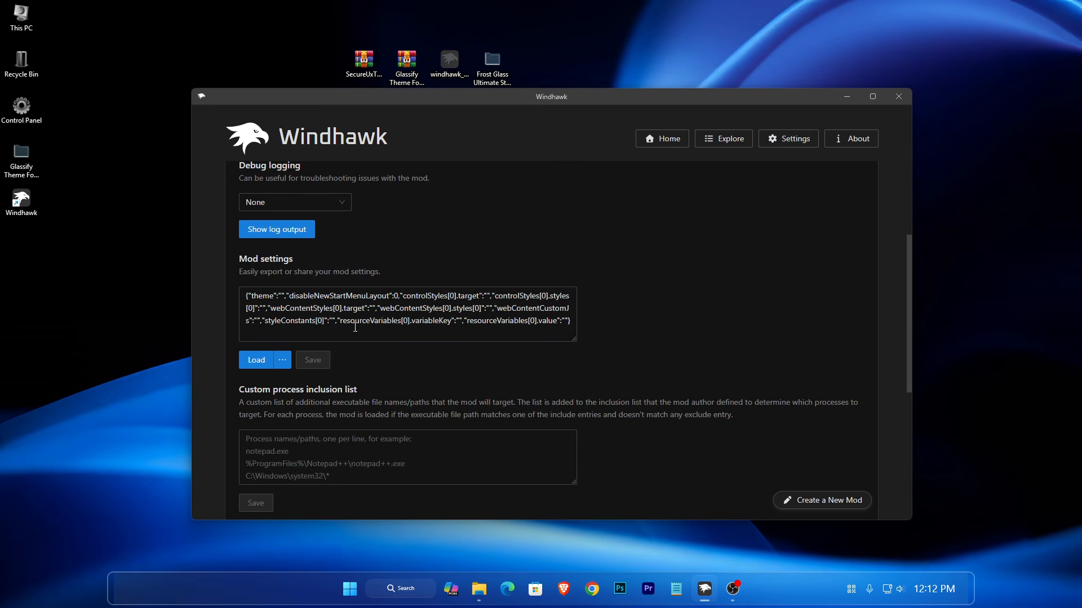
{"action": "key", "text": "ctrl+a"}
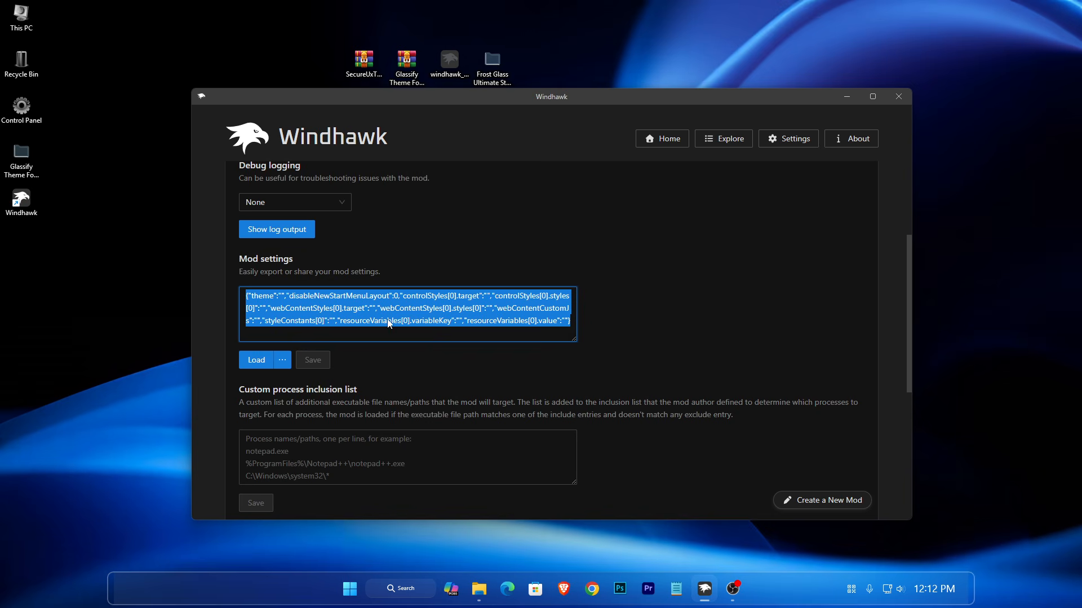
{"action": "right_click", "coordinate": [389, 324]}
{"action": "left_click", "coordinate": [467, 367]}
{"action": "left_click", "coordinate": [313, 360]}
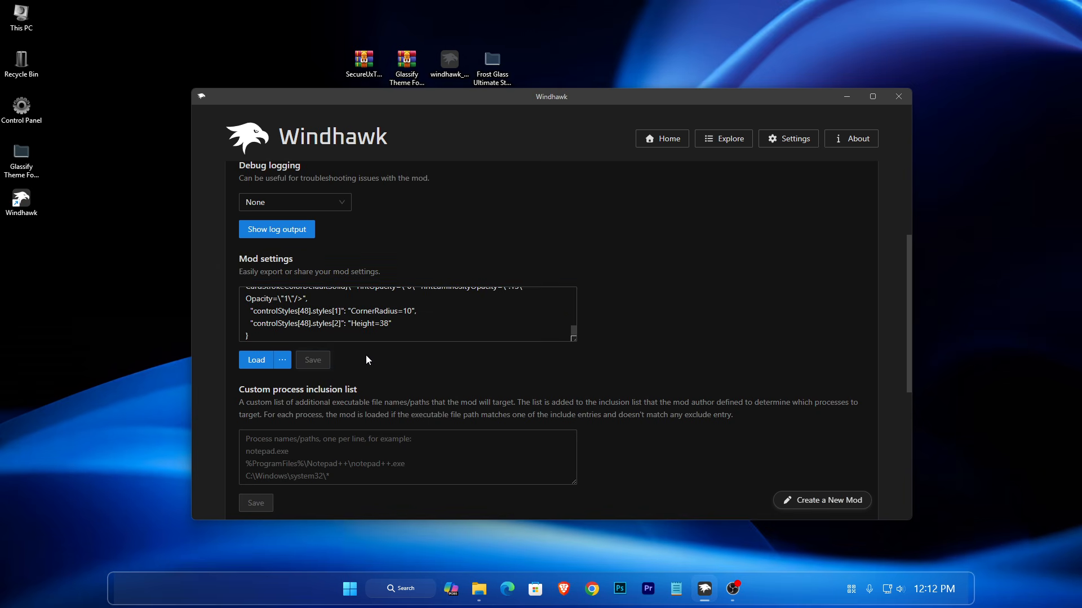
Step: Close Windhawk and hide the desktop icons
{"action": "left_click", "coordinate": [902, 101]}
{"action": "right_click", "coordinate": [629, 130]}
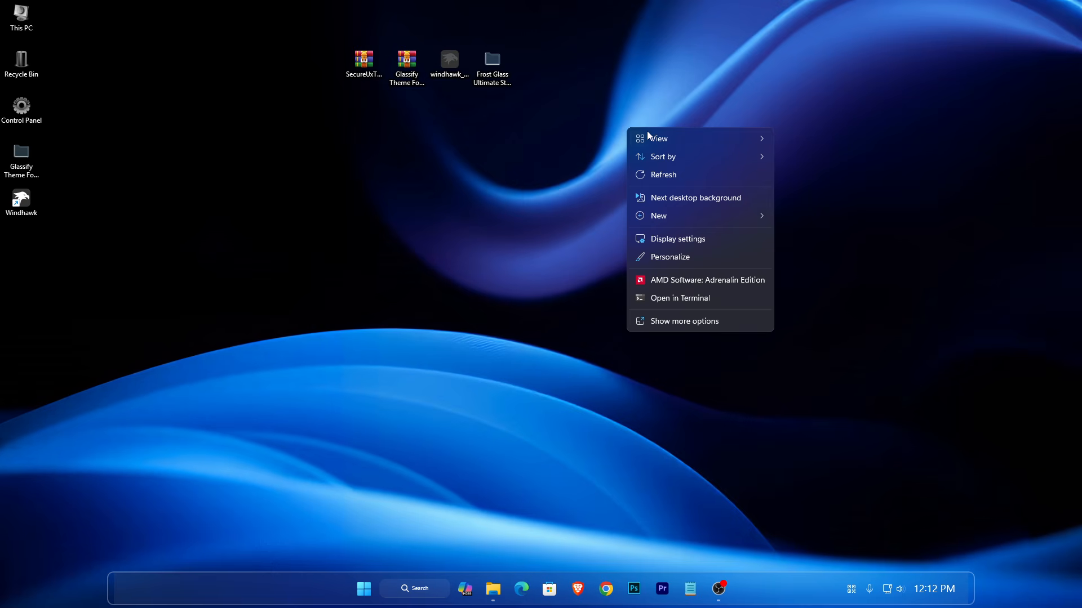
{"action": "mouse_move", "coordinate": [634, 138]}
{"action": "left_click", "coordinate": [810, 236]}
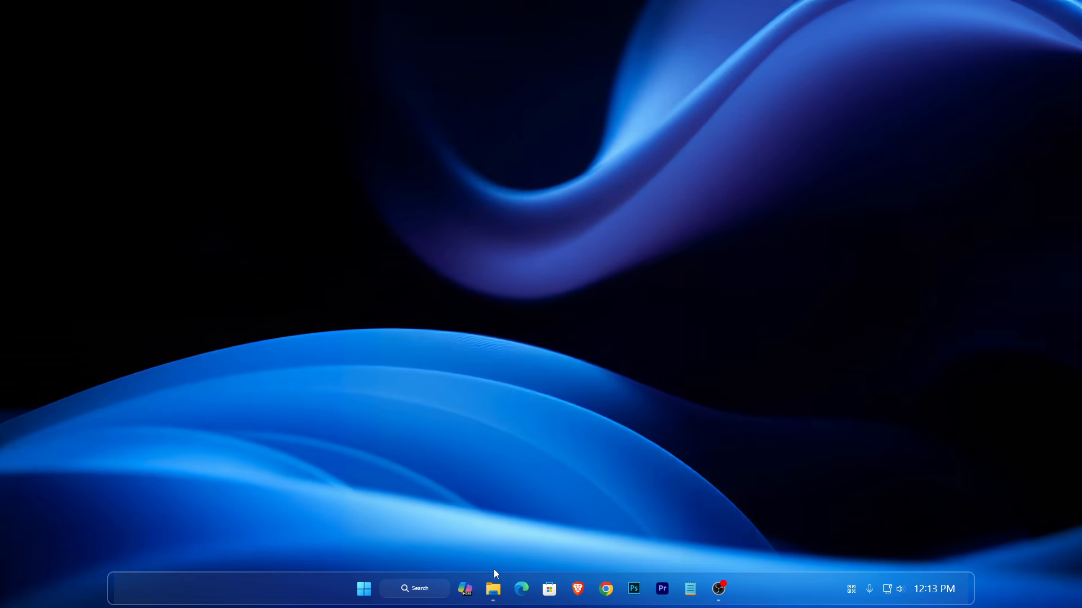
Step: Restore and close the File Explorer window, and examine the styled Start menu's layout
{"action": "left_click", "coordinate": [493, 586]}
{"action": "left_click", "coordinate": [859, 140]}
{"action": "left_click", "coordinate": [366, 592]}
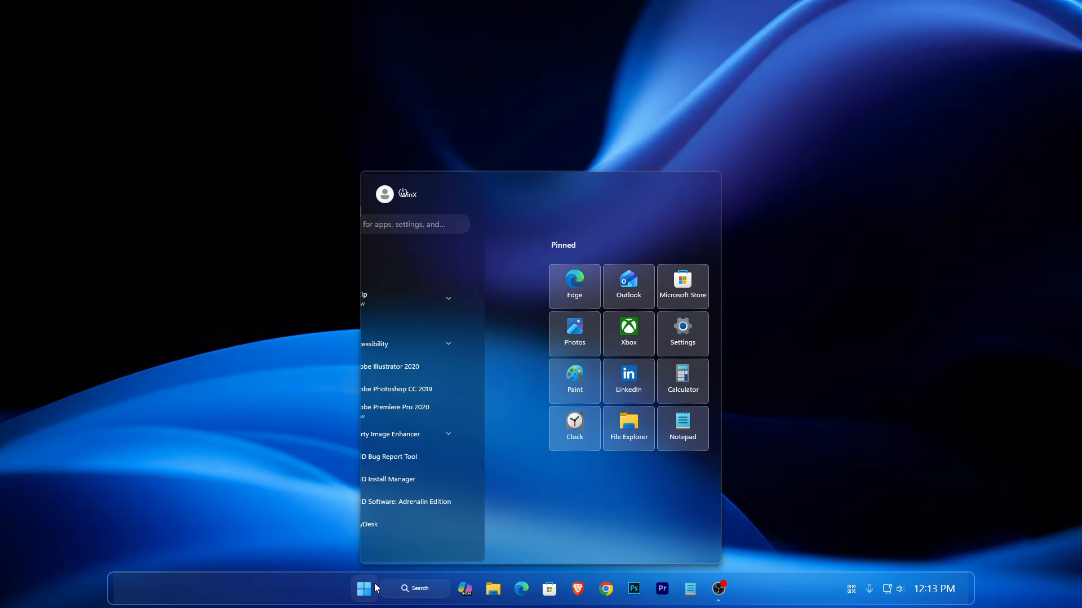
{"action": "left_click", "coordinate": [366, 590]}
Step: Reopen Windhawk from its system tray icon and open the settings of the Windows 11 Start Menu Styler mod
{"action": "left_click", "coordinate": [852, 591]}
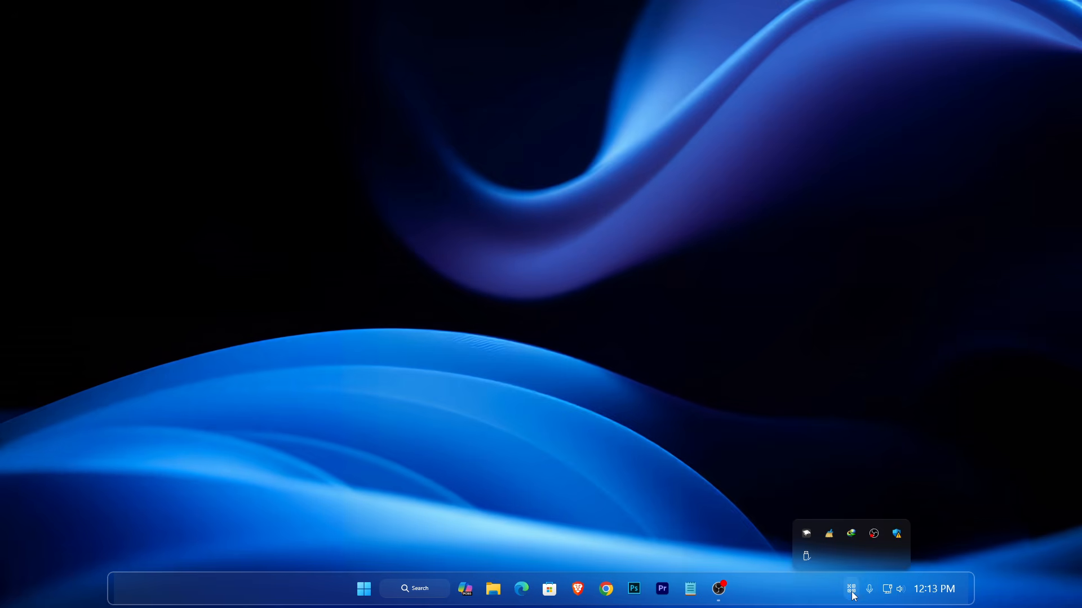
{"action": "left_click", "coordinate": [807, 537]}
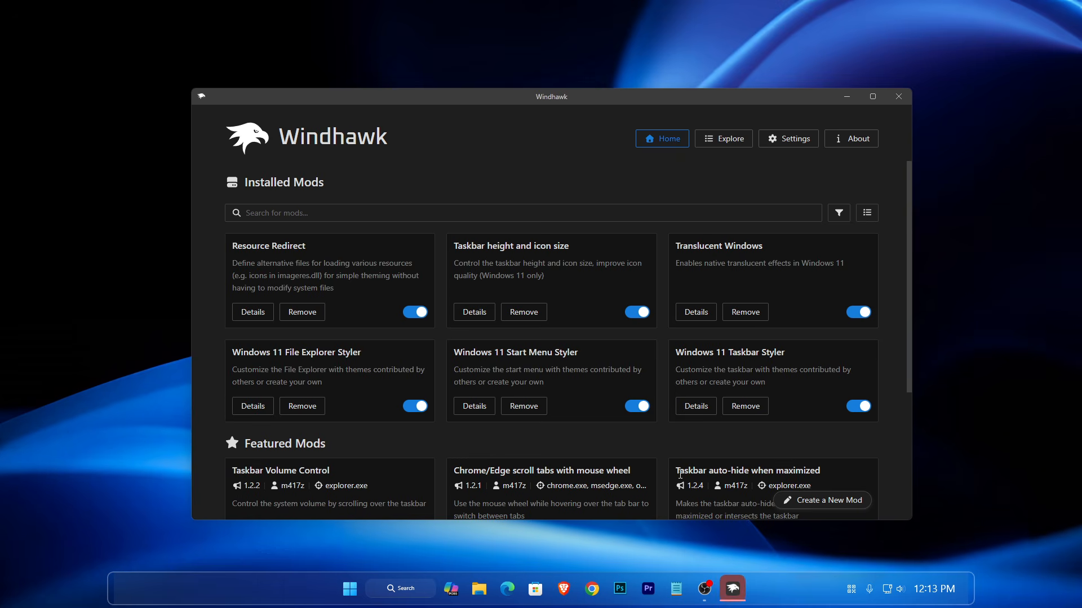
{"action": "left_click", "coordinate": [468, 408]}
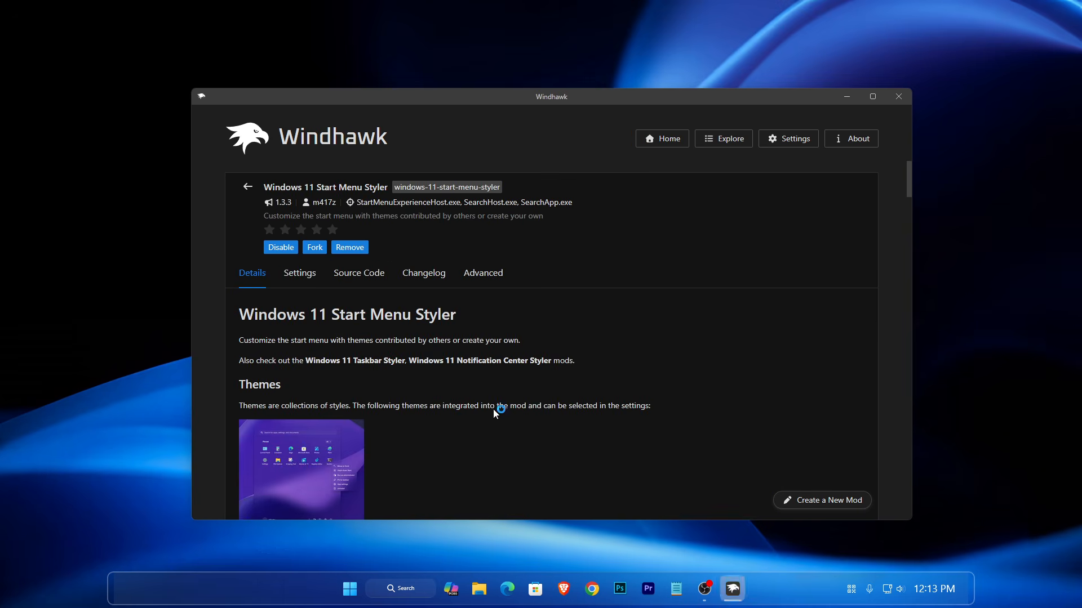
{"action": "left_click", "coordinate": [300, 275]}
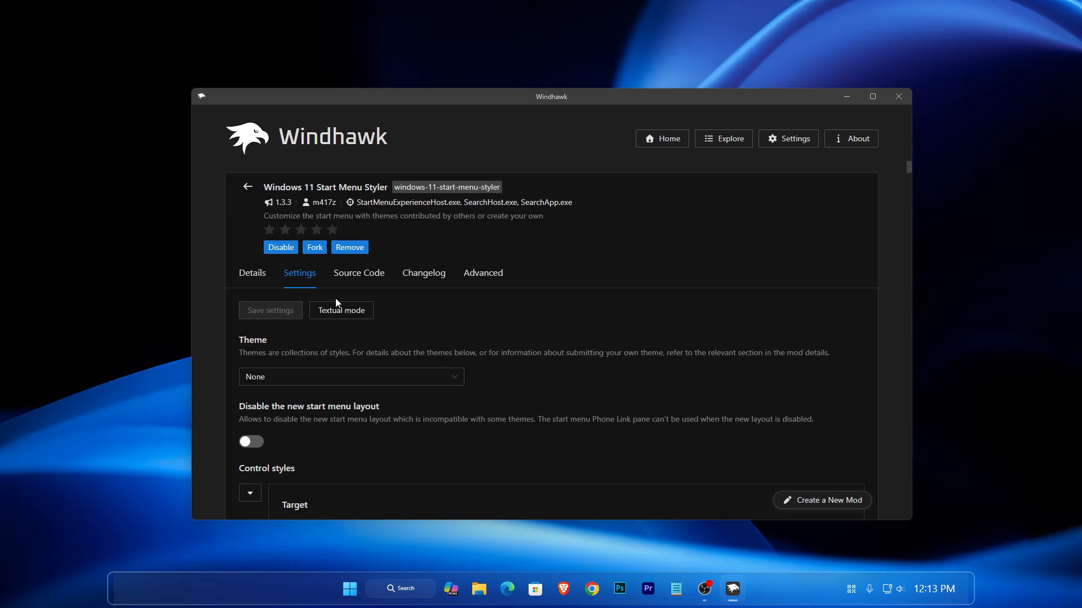
Step: Enable the "Disable the new start menu layout" option, save the mod settings, and close Windhawk
{"action": "scroll", "coordinate": [289, 401], "scroll_direction": "down", "scroll_amount": 1}
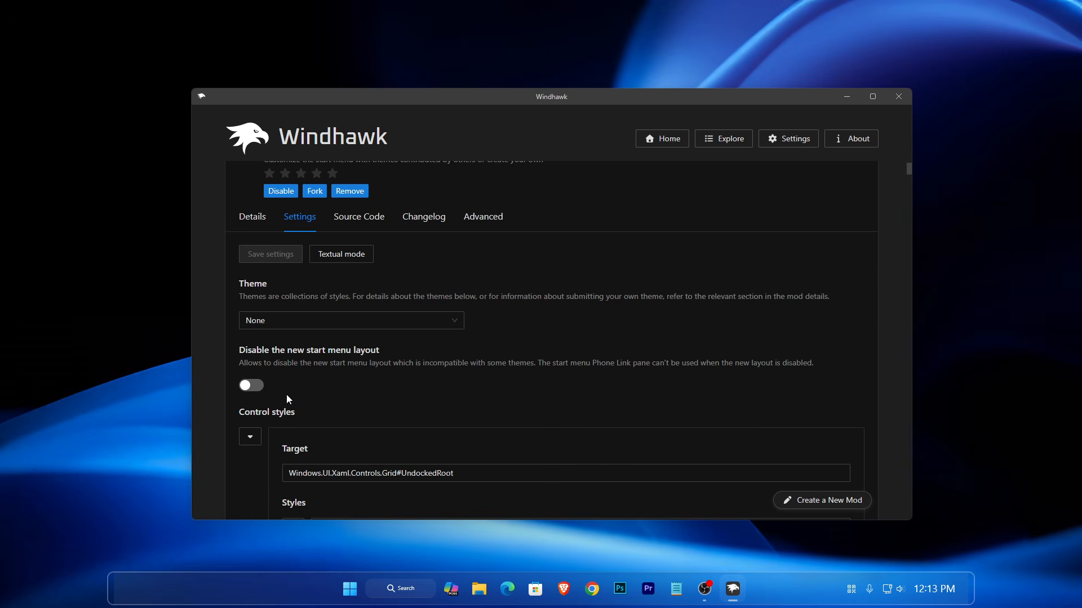
{"action": "left_click", "coordinate": [257, 389]}
{"action": "left_click", "coordinate": [266, 262]}
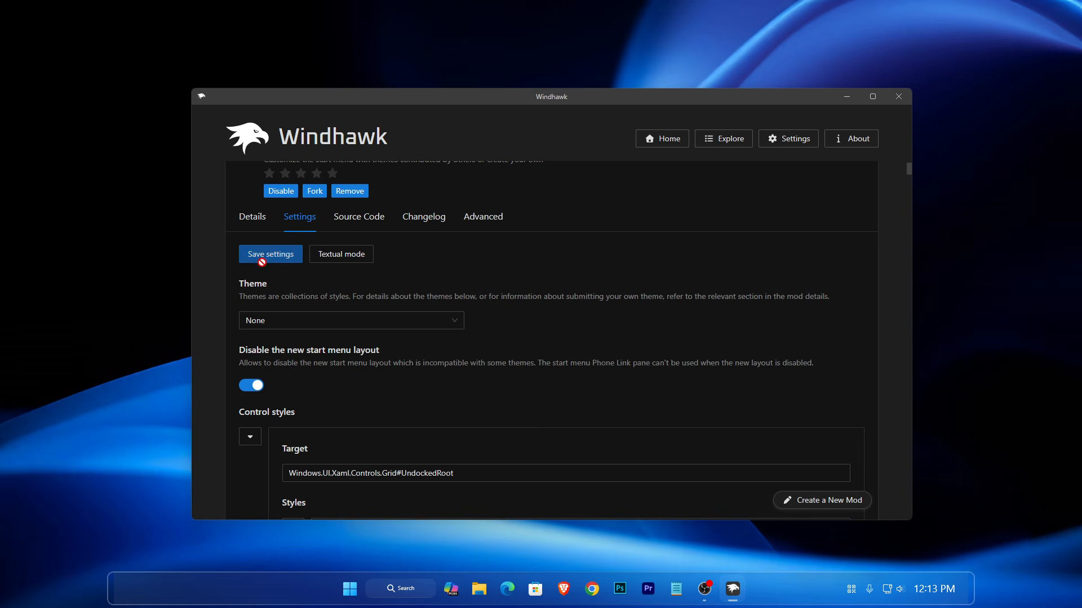
{"action": "left_click", "coordinate": [893, 105]}
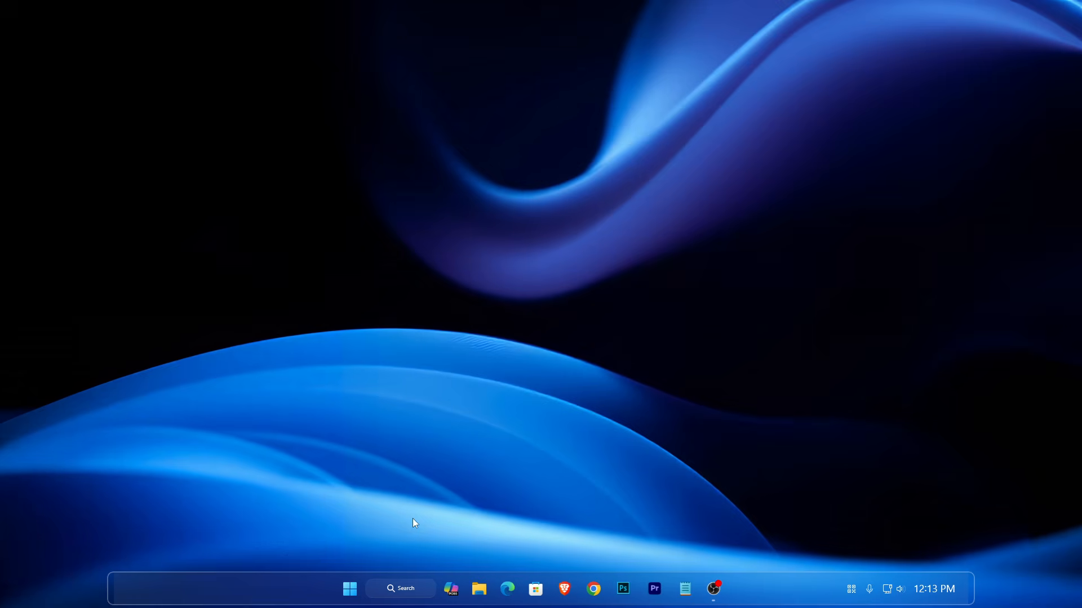
Step: Examine the restyled Start menu and the Desktop and This PC locations in File Explorer, and close the File Explorer window
{"action": "left_click", "coordinate": [356, 593]}
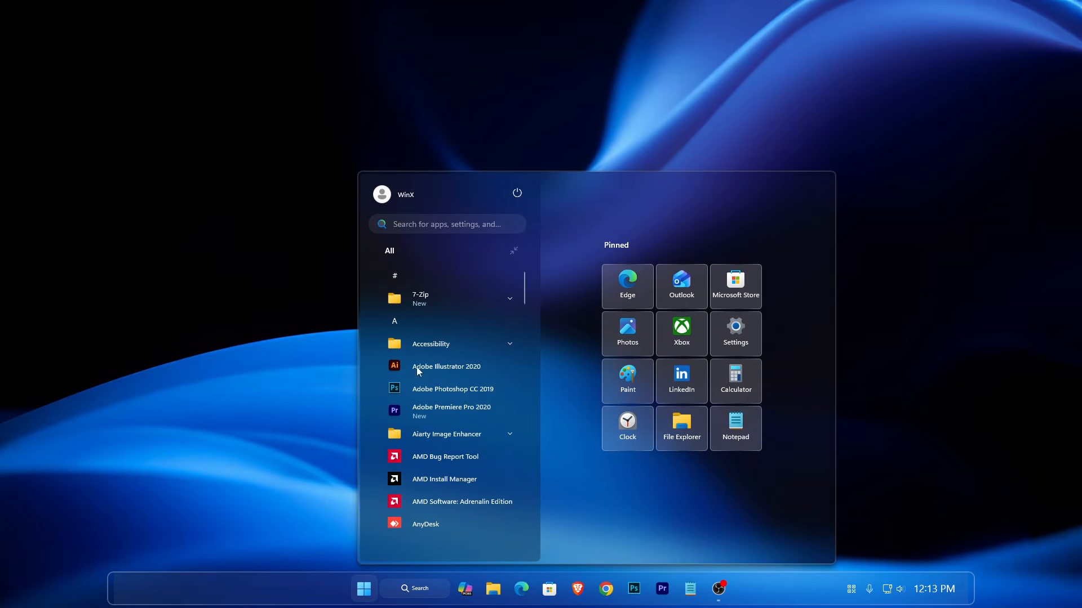
{"action": "left_click", "coordinate": [363, 586]}
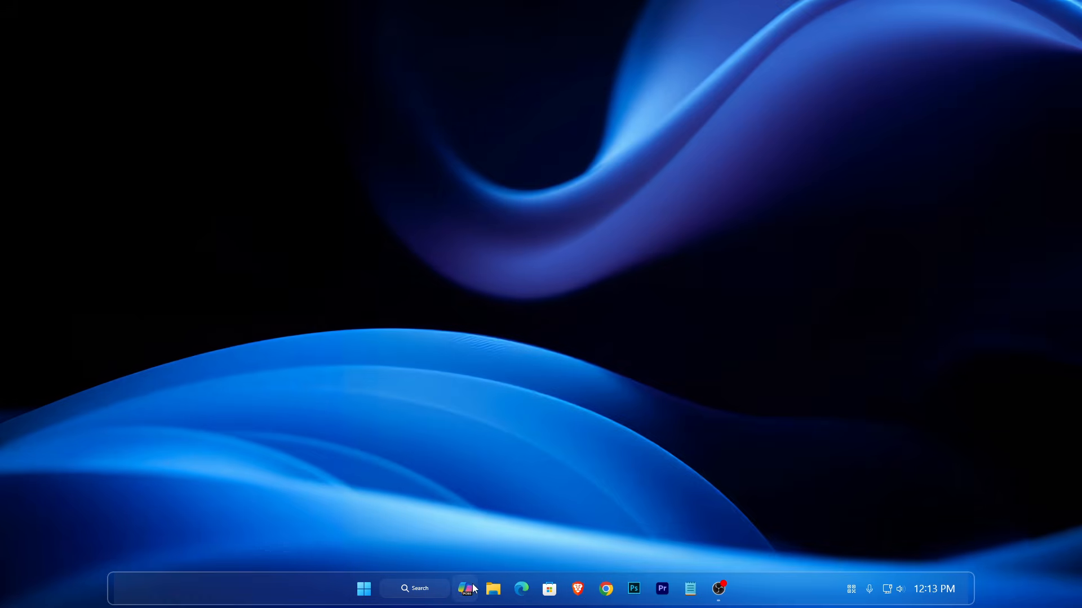
{"action": "left_click", "coordinate": [493, 589]}
{"action": "left_click", "coordinate": [243, 235]}
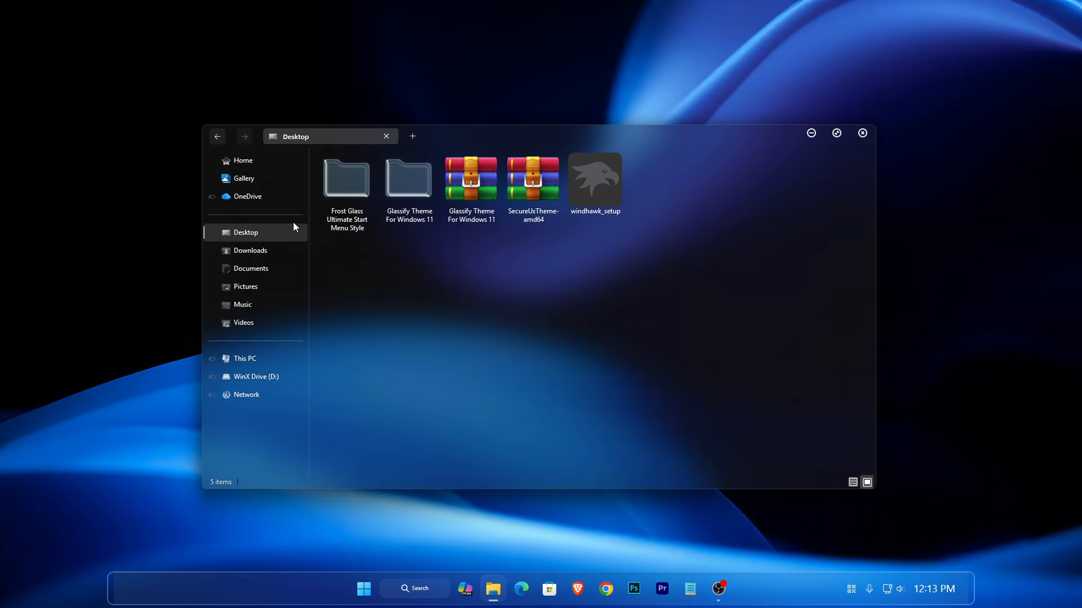
{"action": "left_click", "coordinate": [246, 359]}
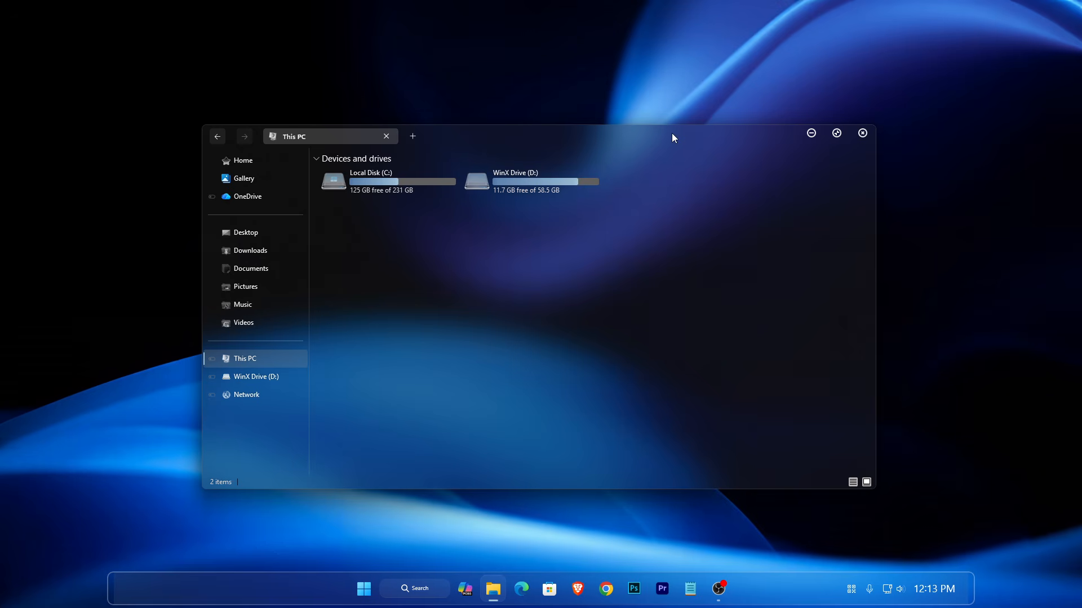
{"action": "left_click_drag", "start_coordinate": [672, 133], "coordinate": [620, 131]}
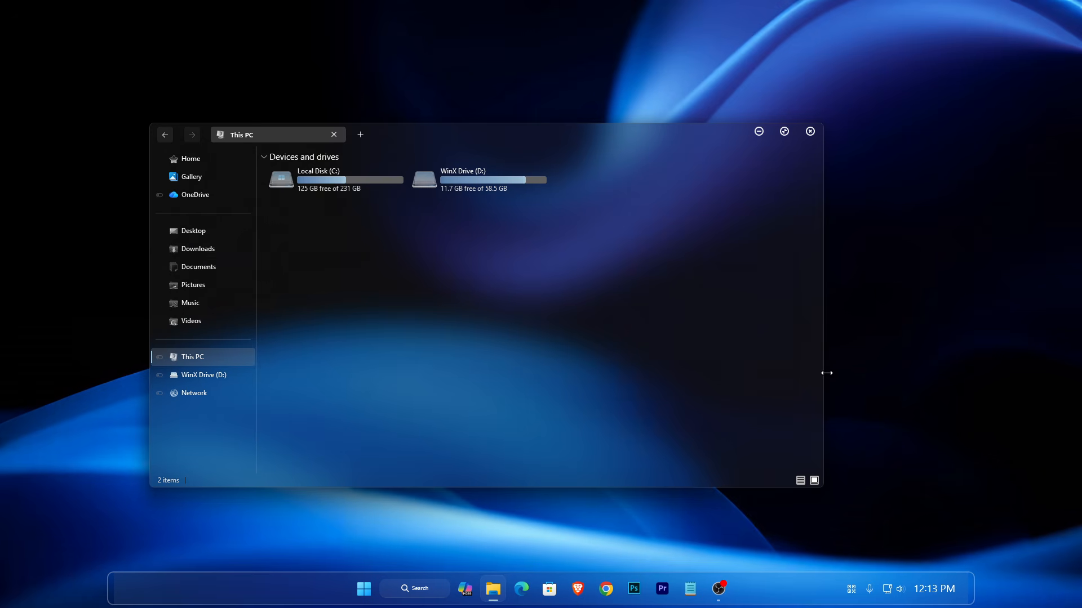
{"action": "left_click", "coordinate": [813, 136]}
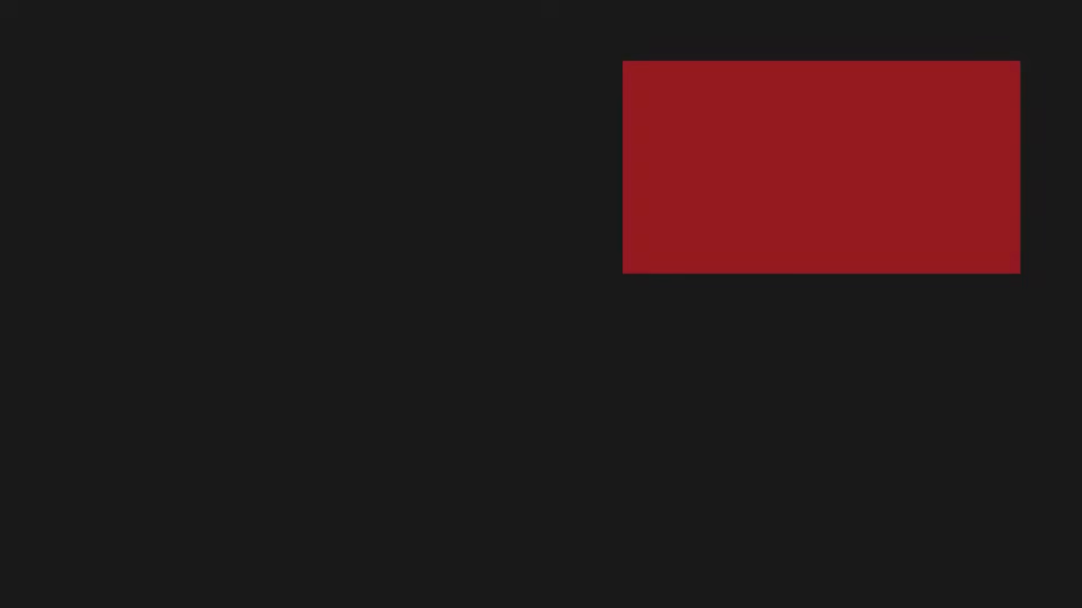